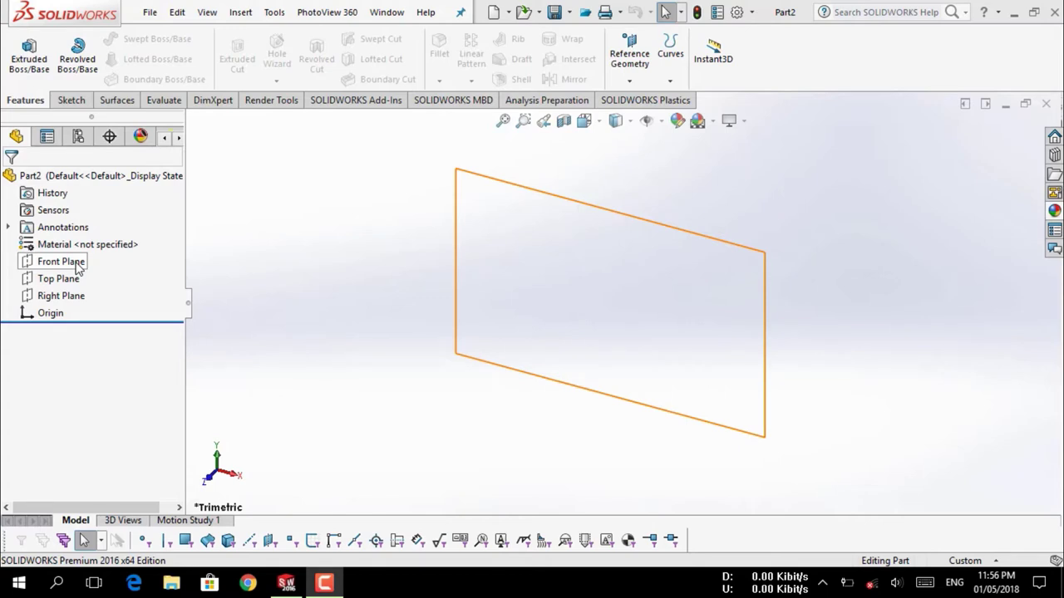
# Turn the new part's view Normal To the Front Plane so it faces the screen
pyautogui.click(76, 262)
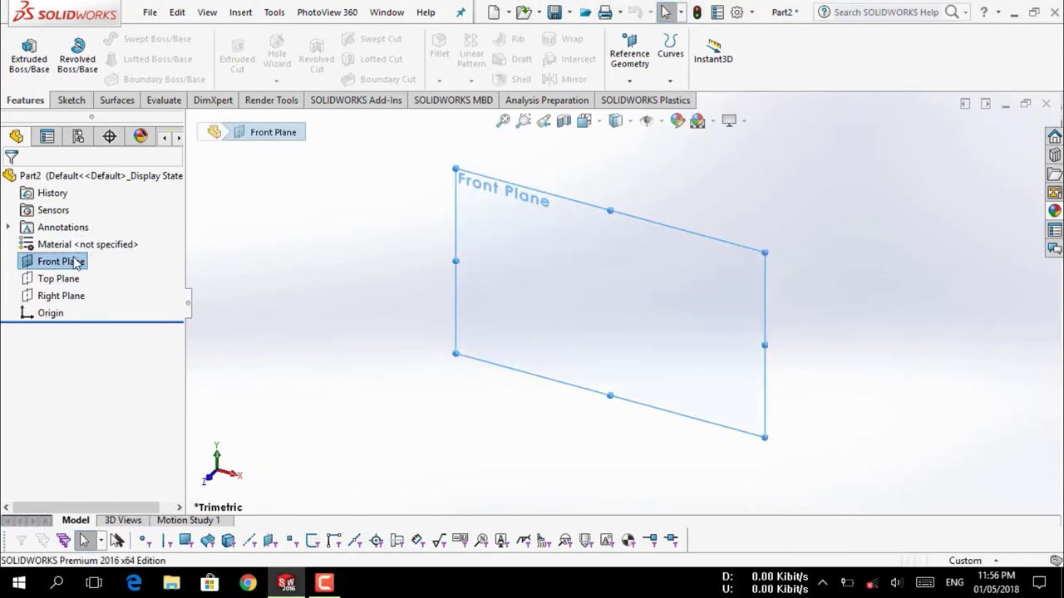
pyautogui.rightClick(77, 262)
pyautogui.click(139, 236)
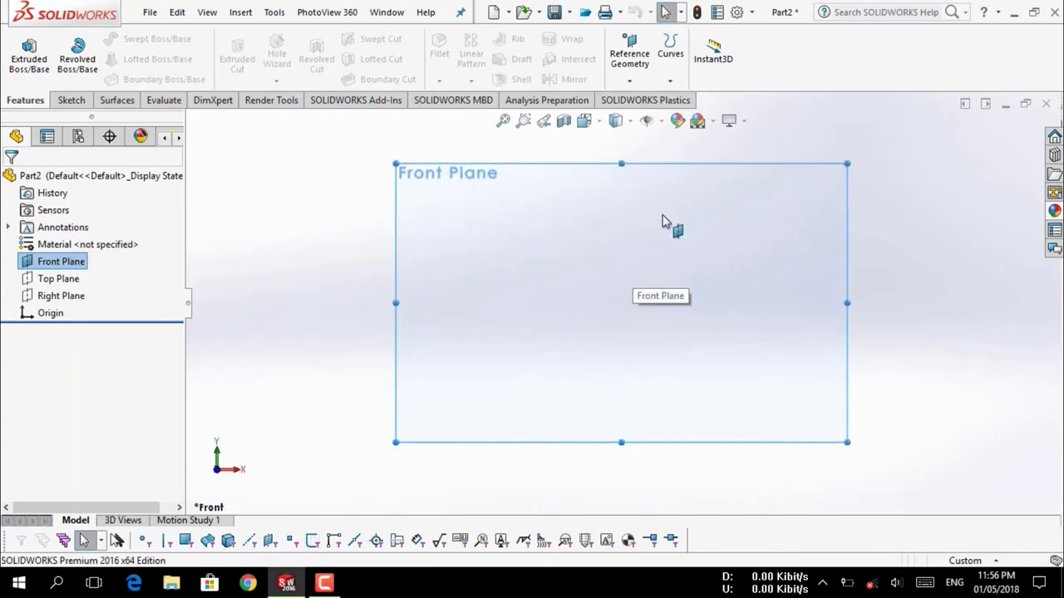
# Start a sketch on the Front Plane with a horizontal centerline through the origin
pyautogui.click(70, 101)
pyautogui.click(117, 38)
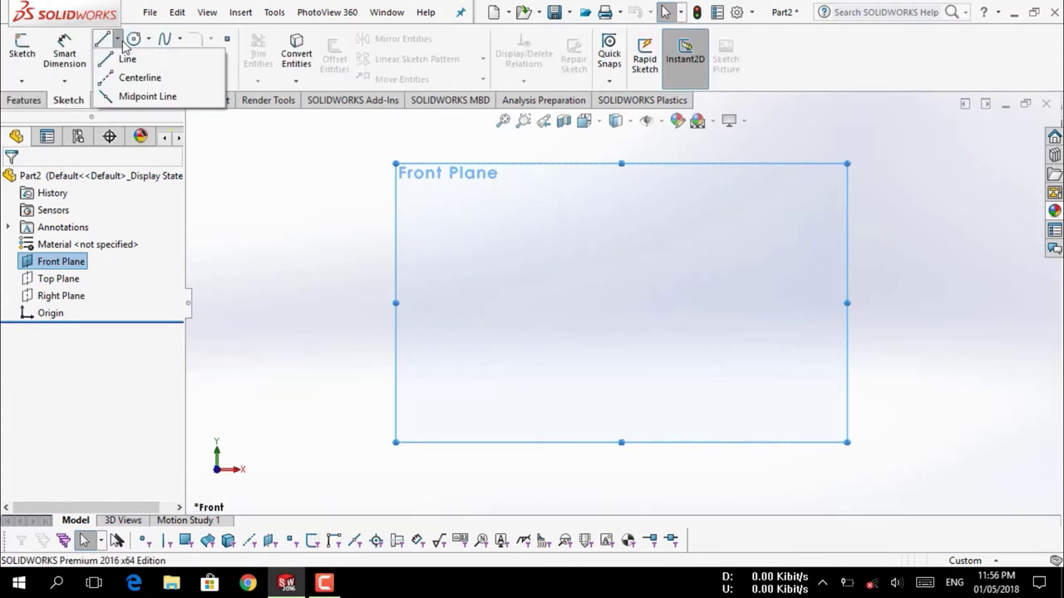
pyautogui.click(131, 81)
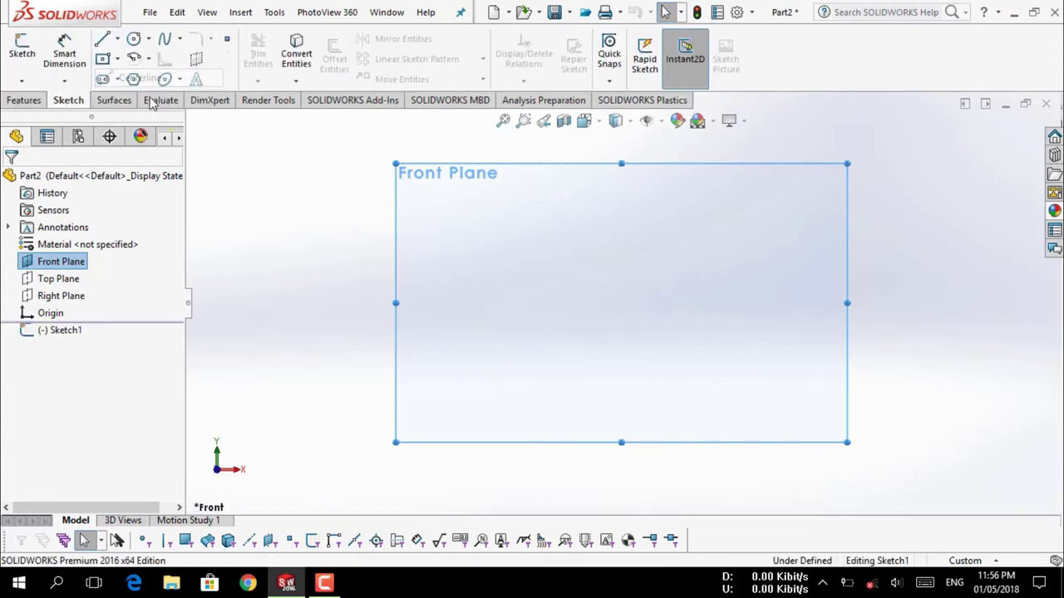
pyautogui.click(470, 305)
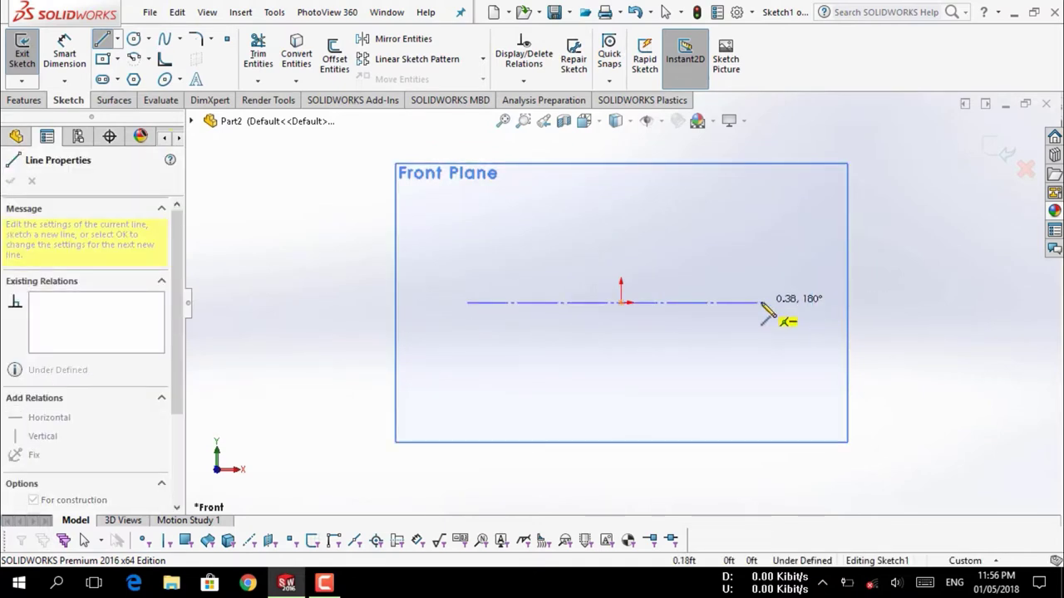
pyautogui.click(762, 303)
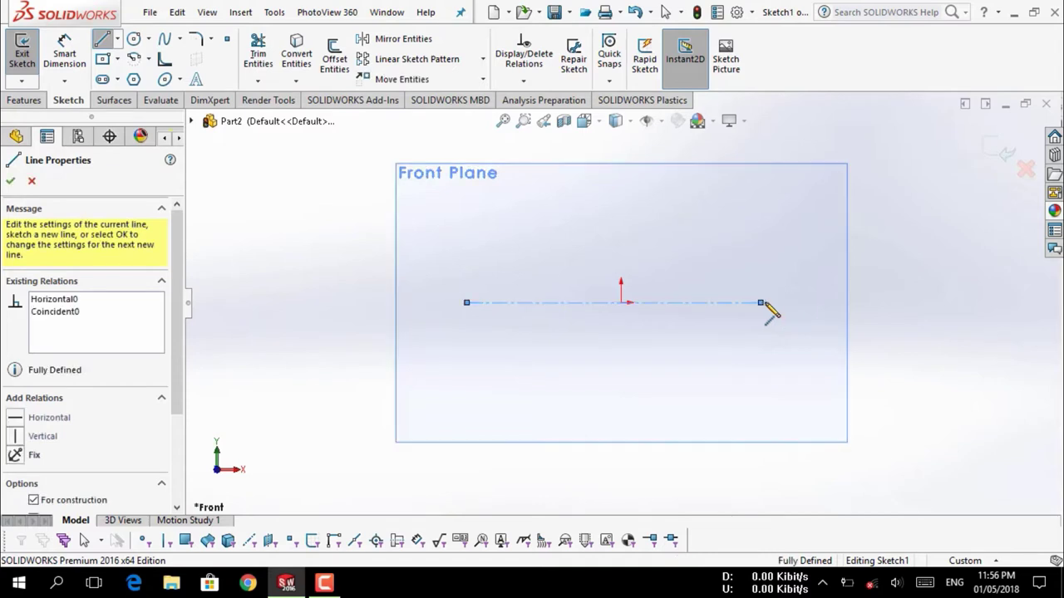
pyautogui.press('Escape')
pyautogui.press('f')
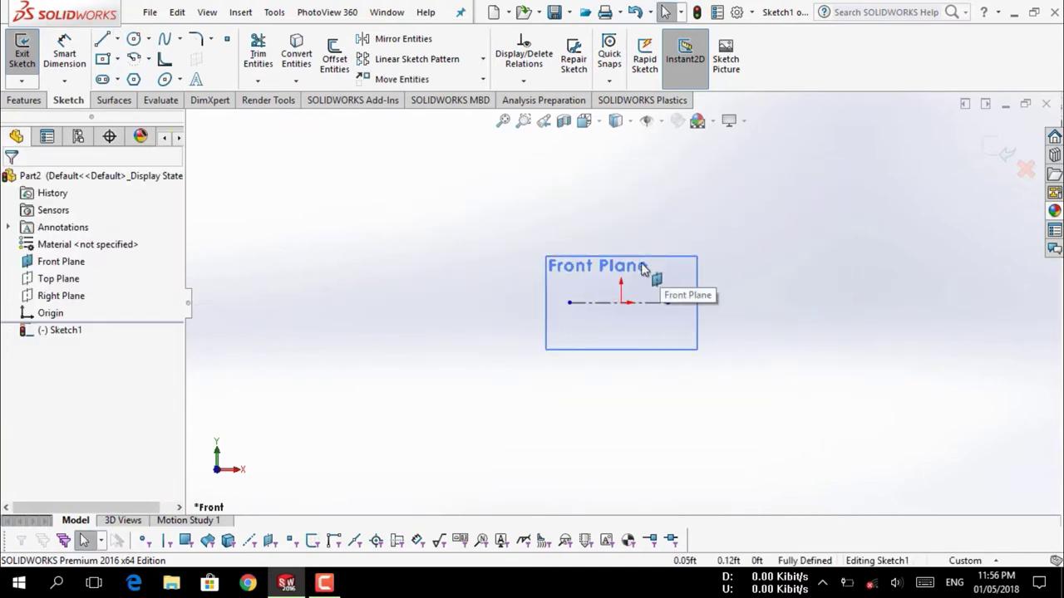
# Drag the Front Plane's boundary edges outward on all four sides
pyautogui.click(651, 276)
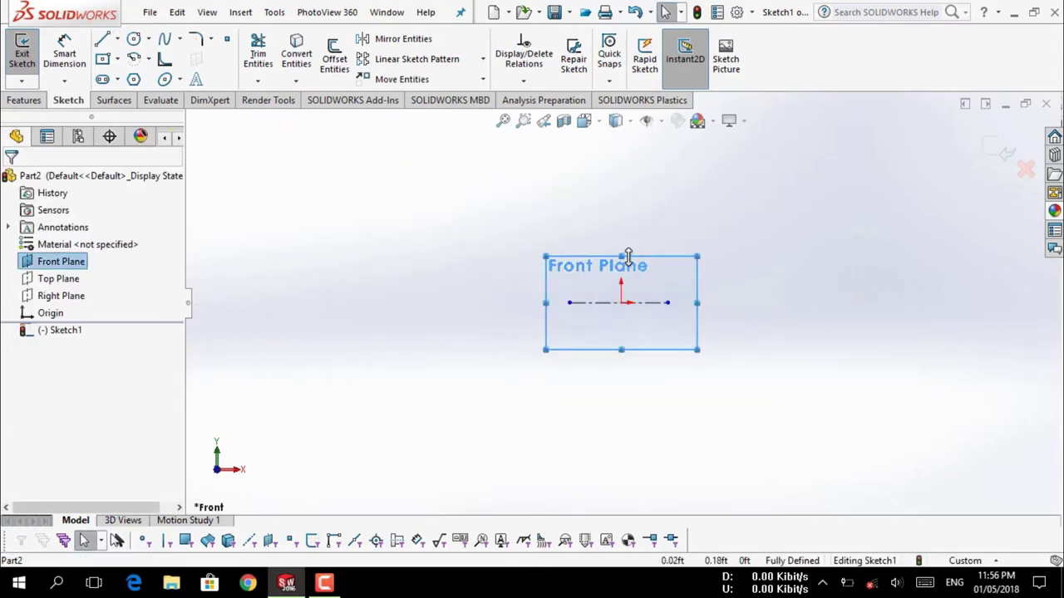
pyautogui.moveTo(625, 253); pyautogui.dragTo(617, 141)
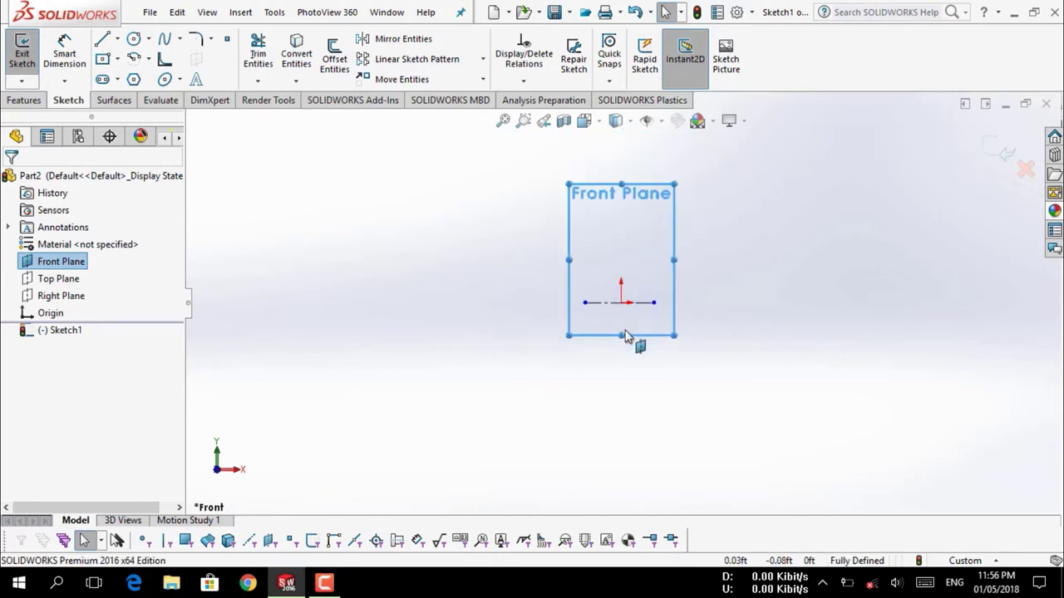
pyautogui.moveTo(627, 368); pyautogui.dragTo(640, 428)
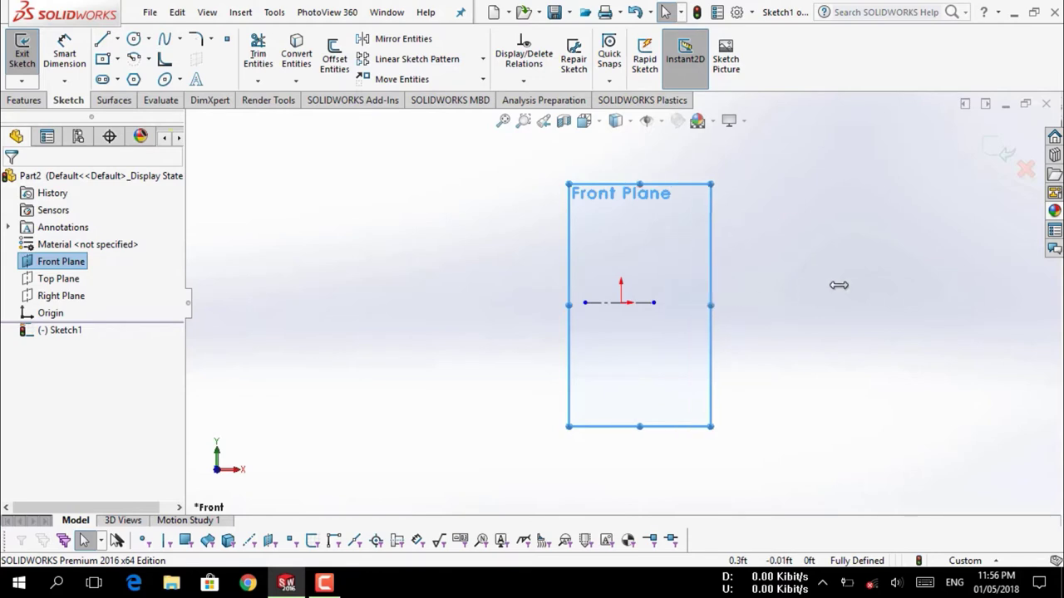
pyautogui.moveTo(678, 307); pyautogui.dragTo(849, 287)
pyautogui.moveTo(409, 305); pyautogui.dragTo(380, 304)
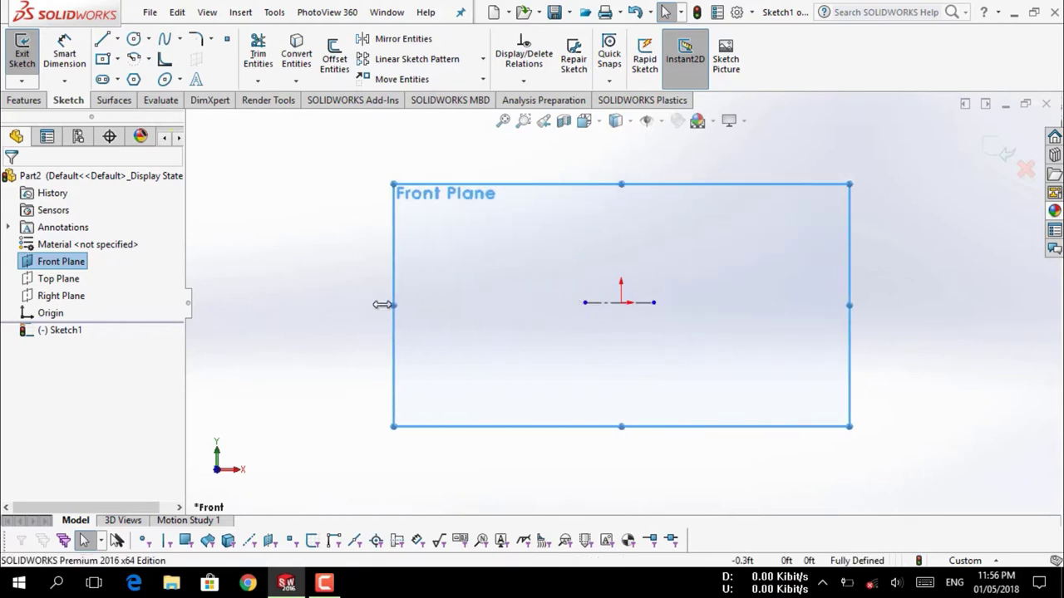
pyautogui.scroll(-1, 637, 257)
pyautogui.scroll(-1, 629, 258)
pyautogui.scroll(-1, 629, 258)
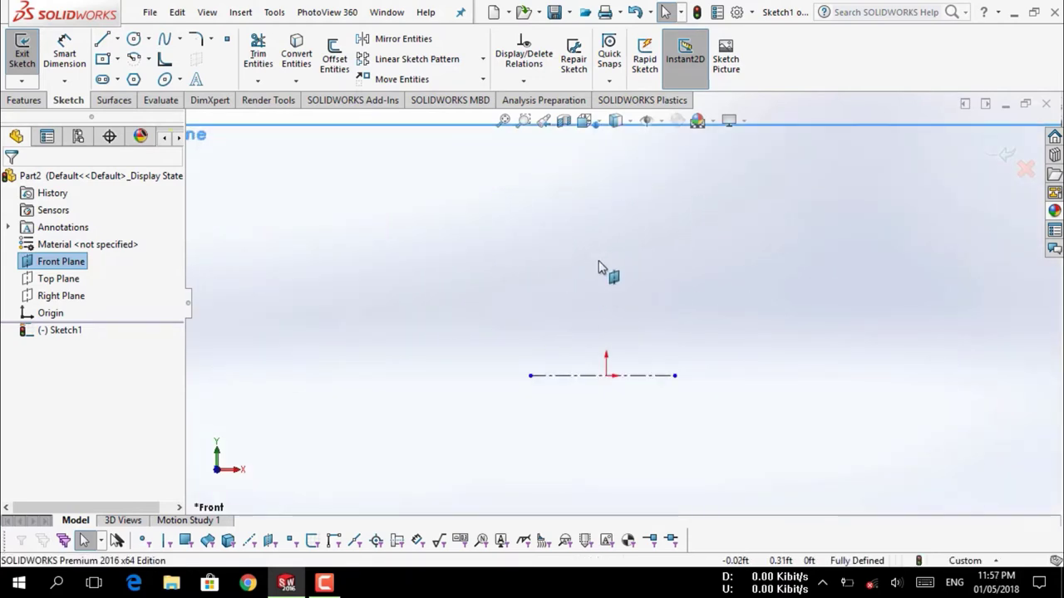
# Draw the bottom horizontal line of the profile above the centerline
pyautogui.click(104, 41)
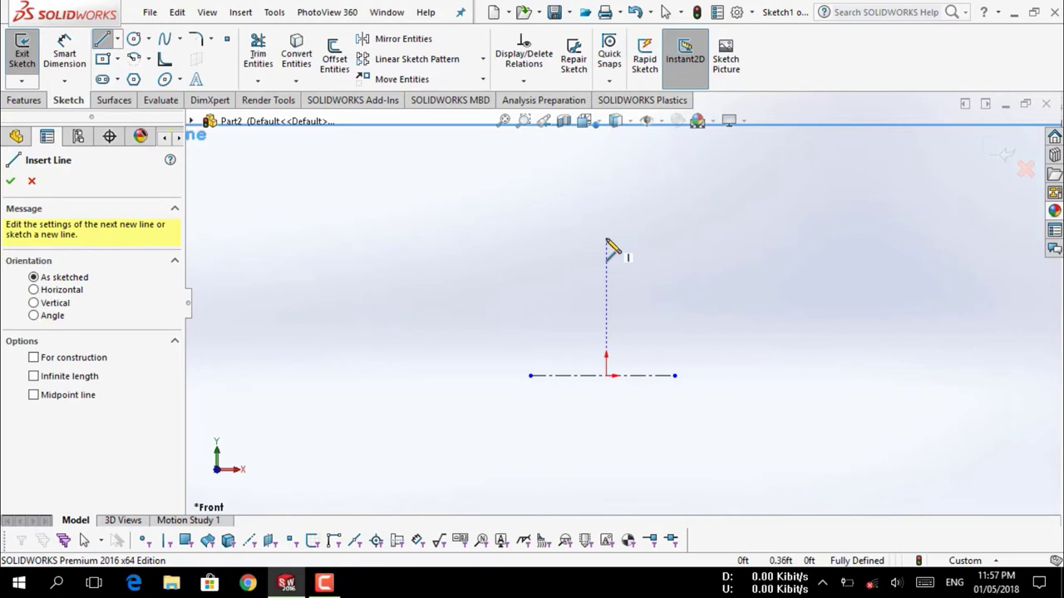
pyautogui.click(606, 238)
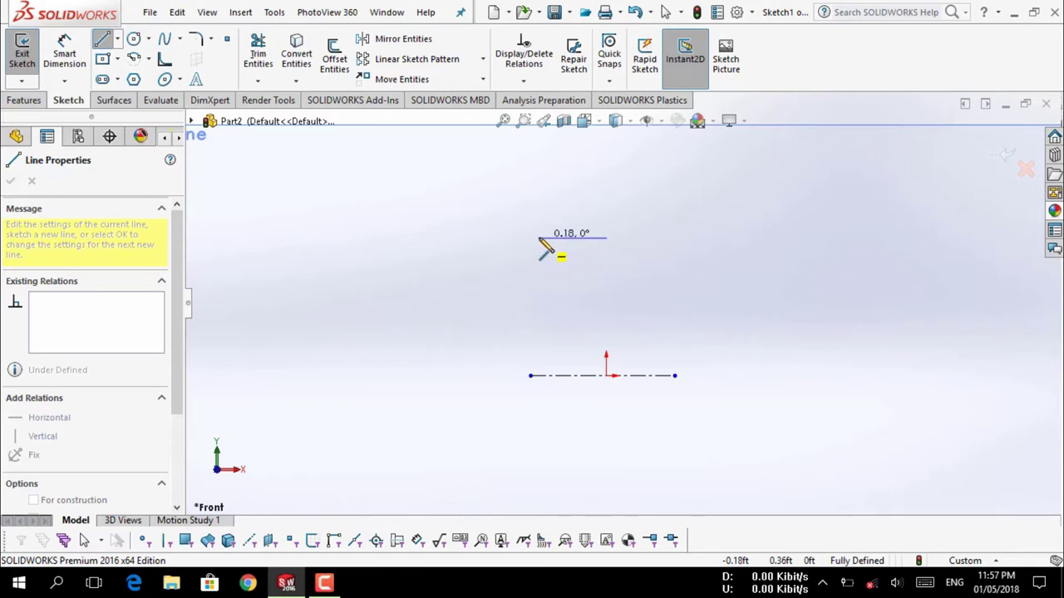
pyautogui.click(539, 239)
pyautogui.press('Escape')
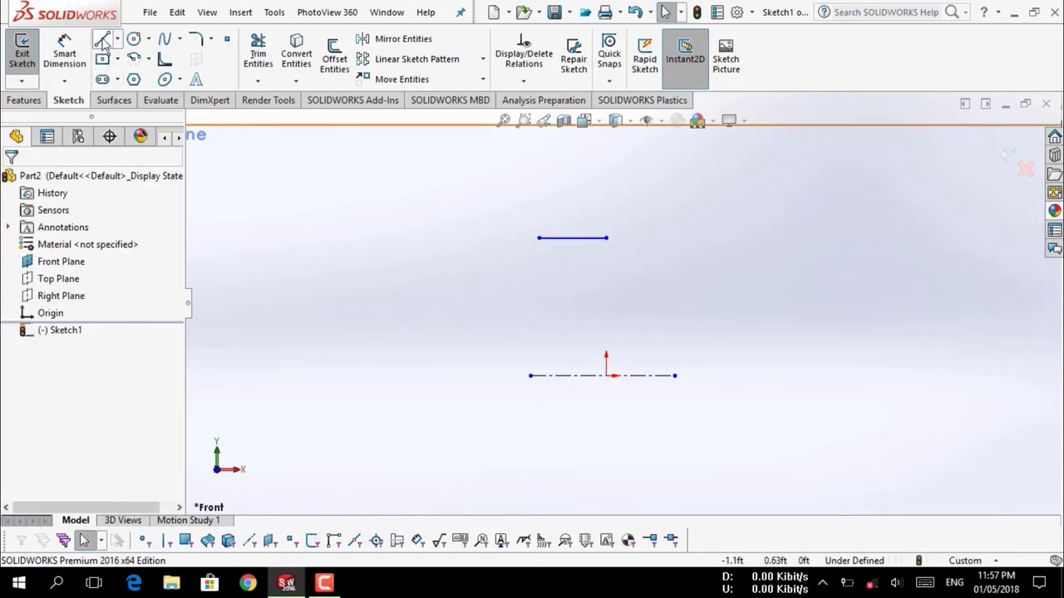
# Add a vertical line up from its right end and a top line back to the left
pyautogui.click(103, 43)
pyautogui.scroll(-3, 511, 137)
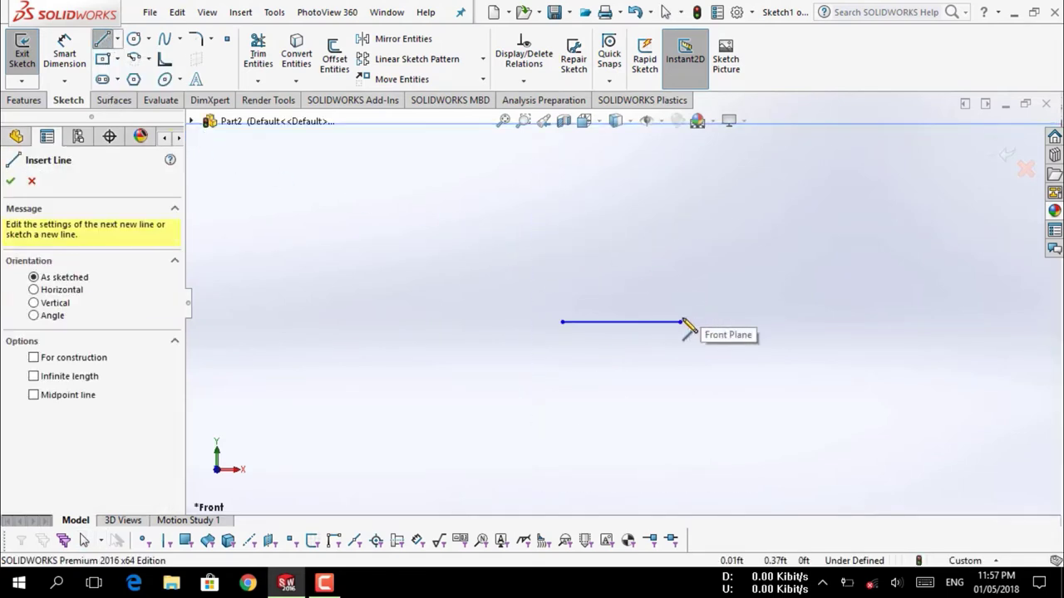
pyautogui.click(680, 322)
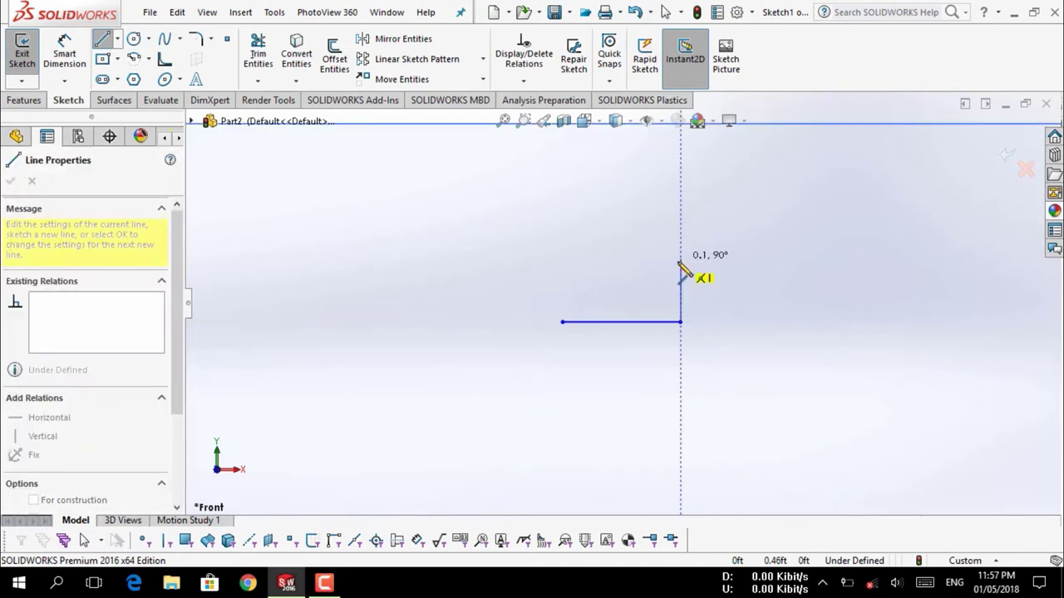
pyautogui.click(680, 262)
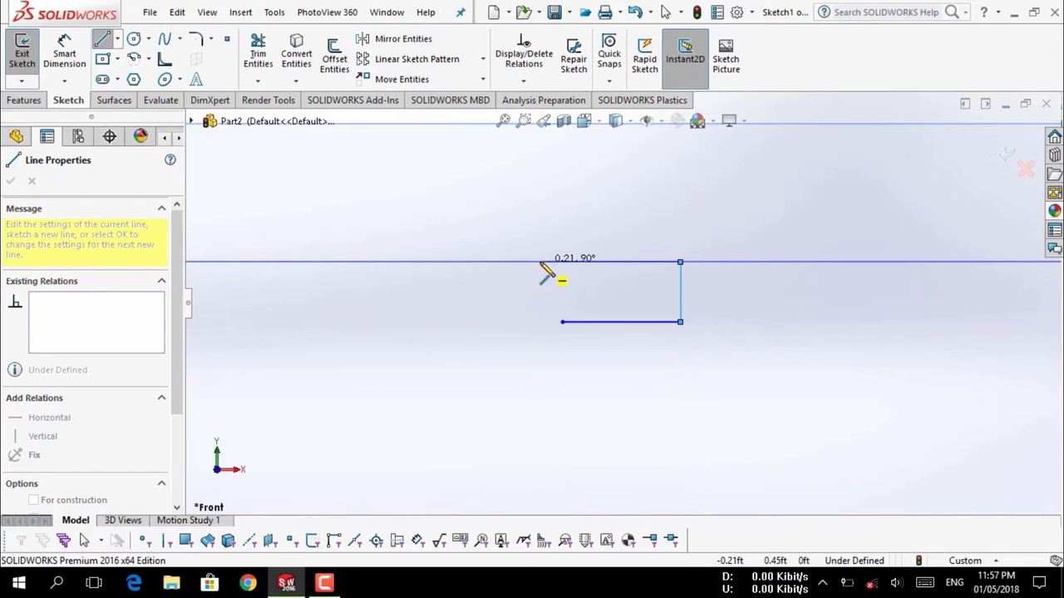
pyautogui.click(555, 262)
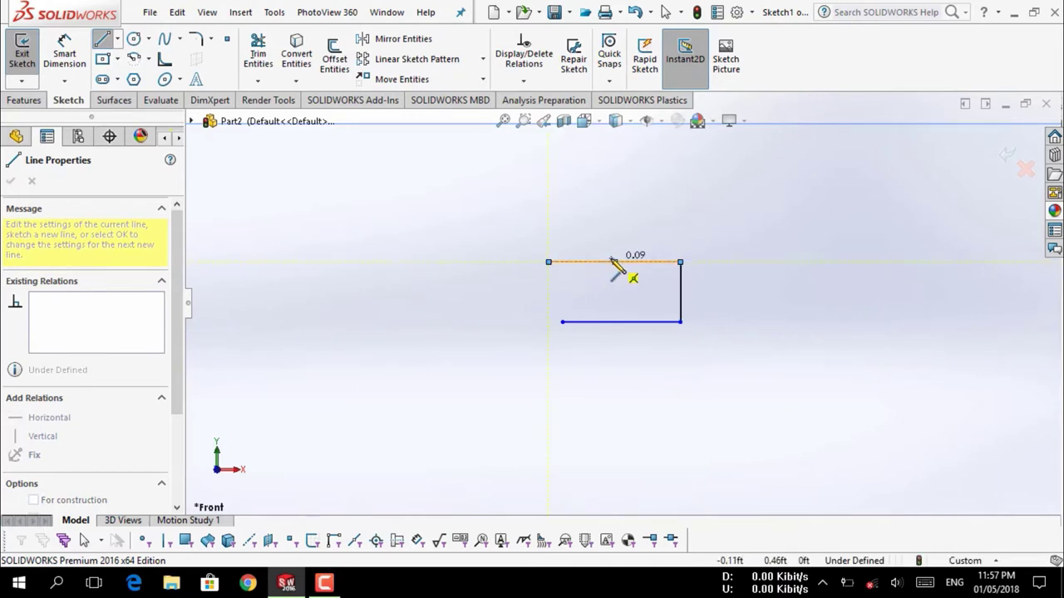
pyautogui.press('Escape')
pyautogui.scroll(3, 600, 260)
pyautogui.scroll(-2, 619, 295)
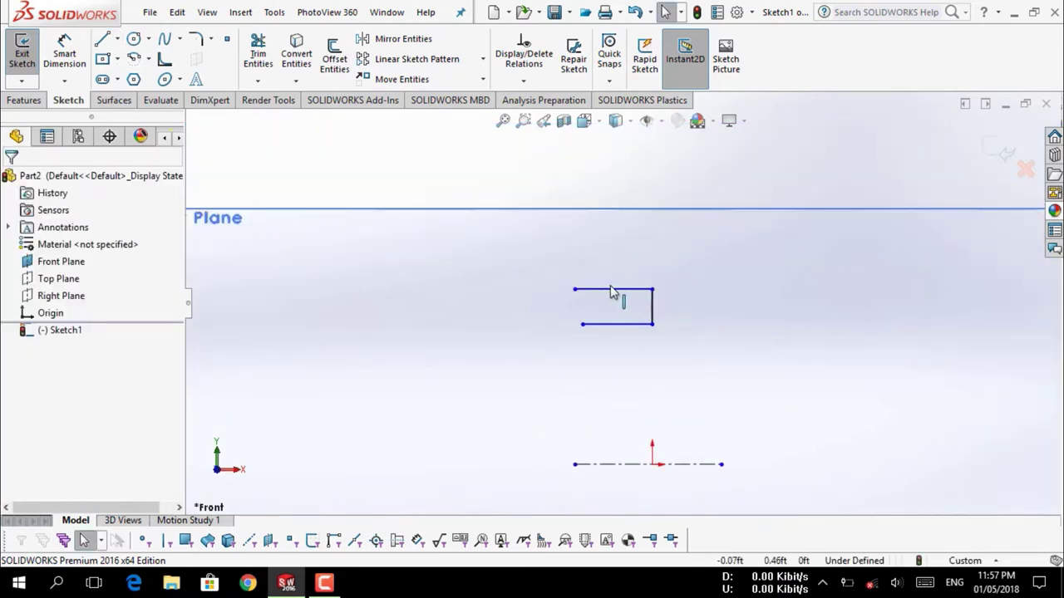
pyautogui.click(163, 41)
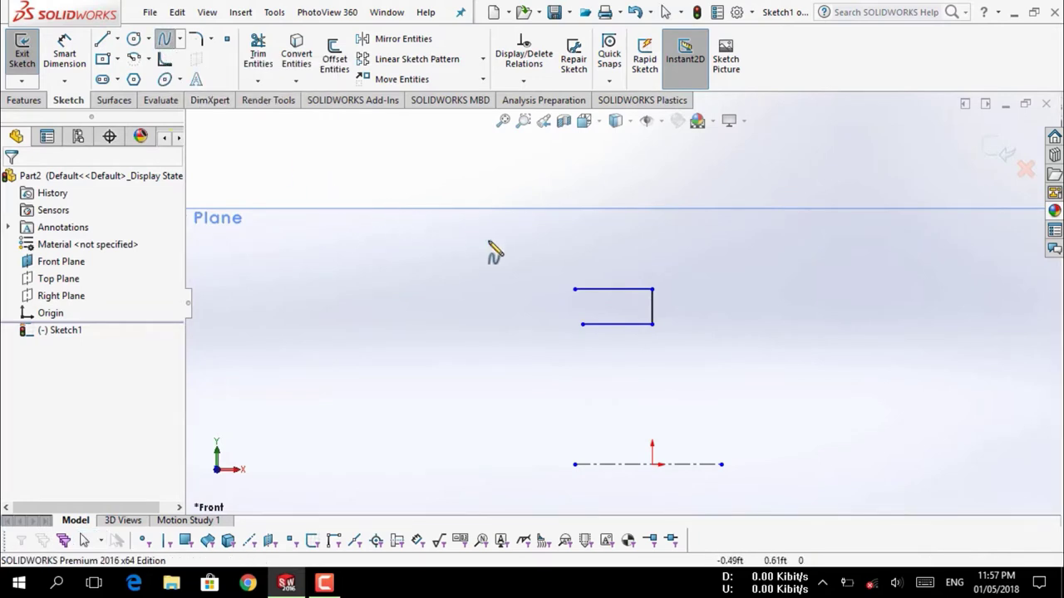
# Close the open left side with a spline dipping down and left, then drag two points to reshape it
pyautogui.scroll(-2, 577, 298)
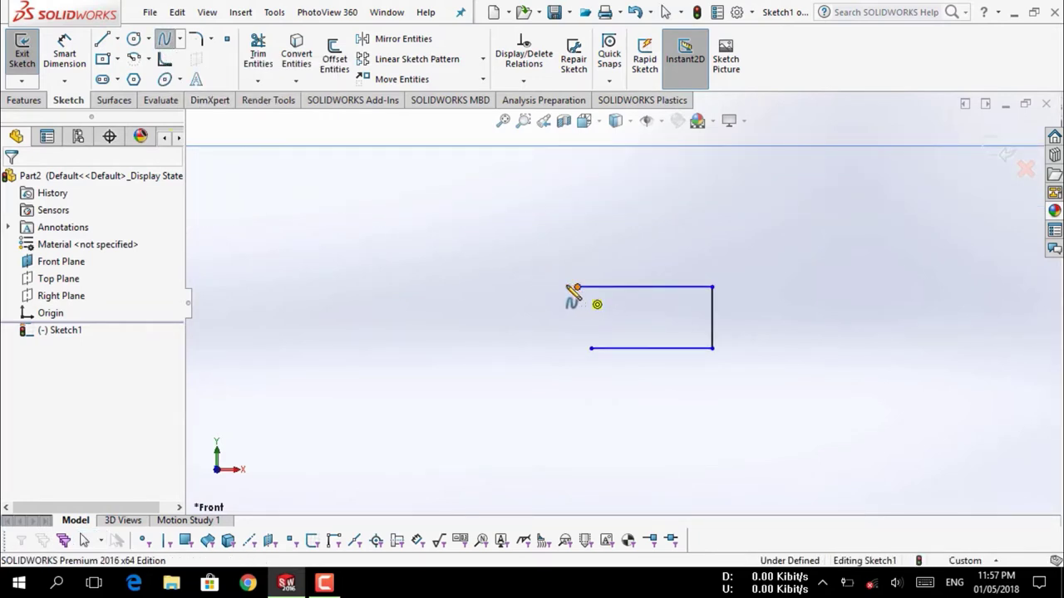
pyautogui.click(577, 287)
pyautogui.click(523, 313)
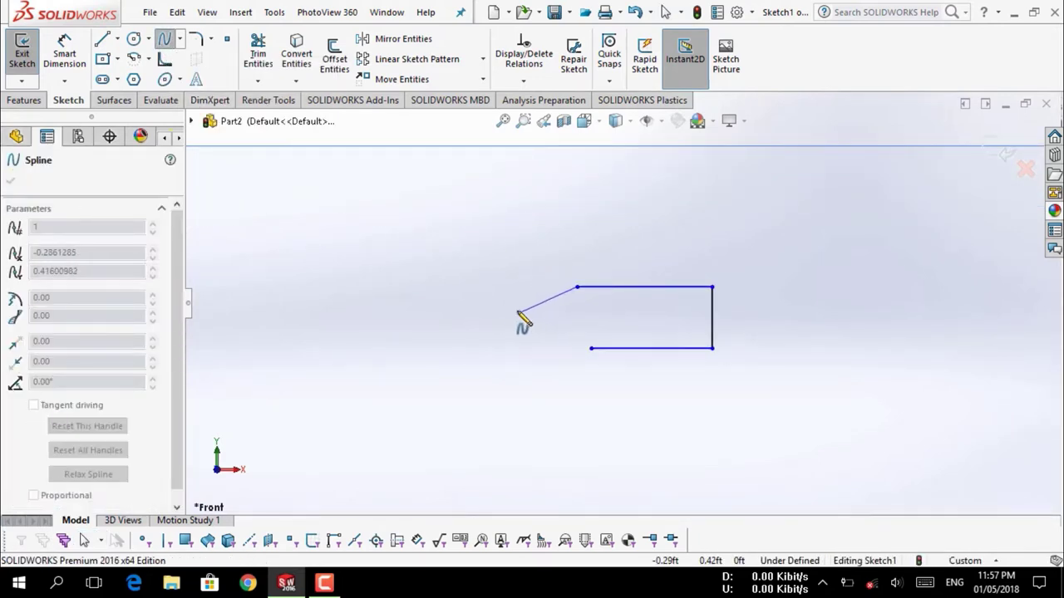
pyautogui.click(519, 305)
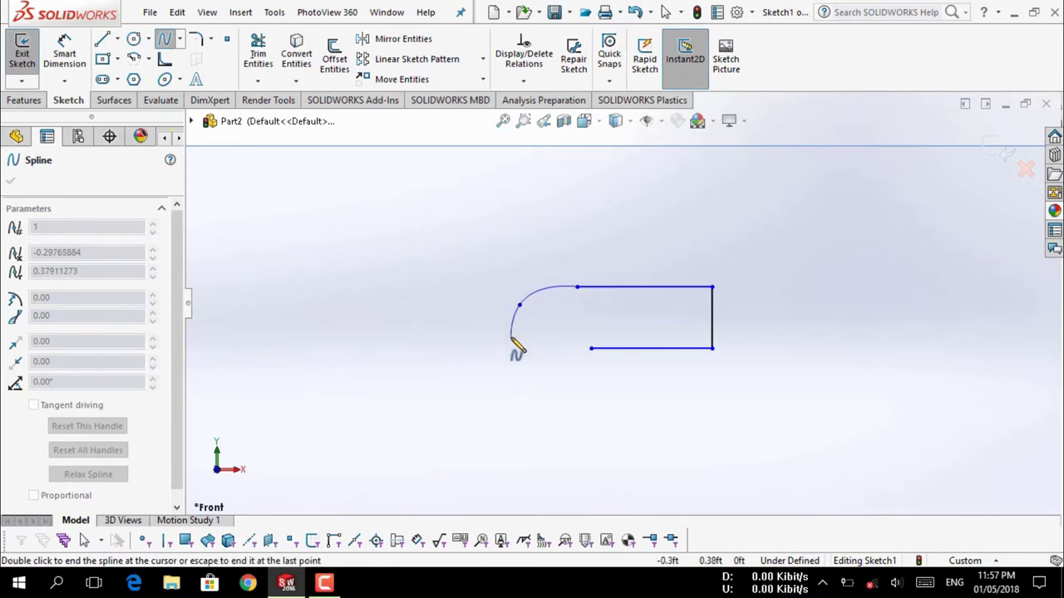
pyautogui.click(511, 337)
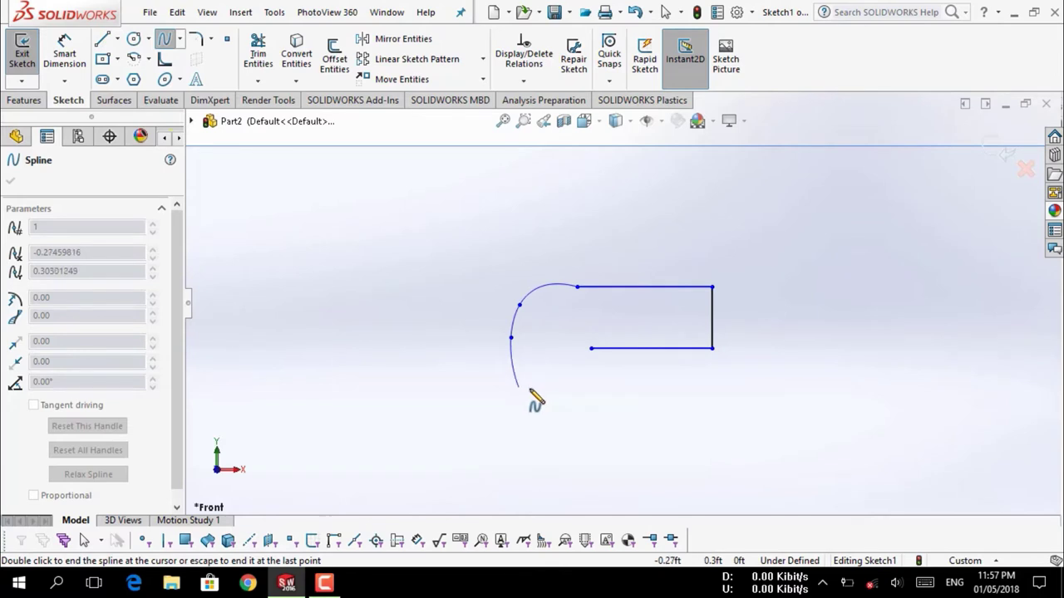
pyautogui.click(532, 392)
pyautogui.click(550, 348)
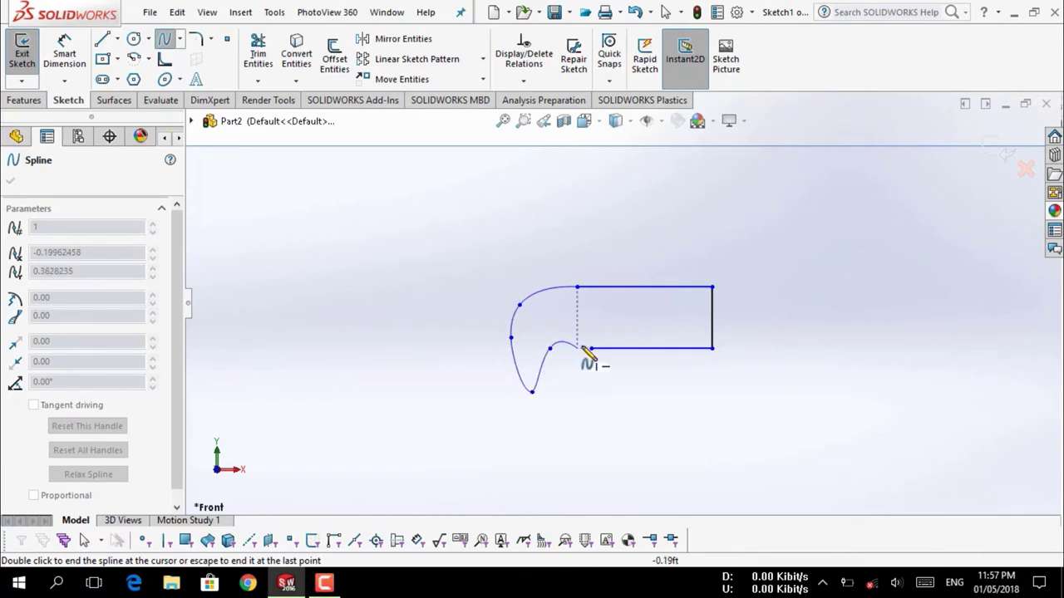
pyautogui.doubleClick(591, 348)
pyautogui.press('Escape')
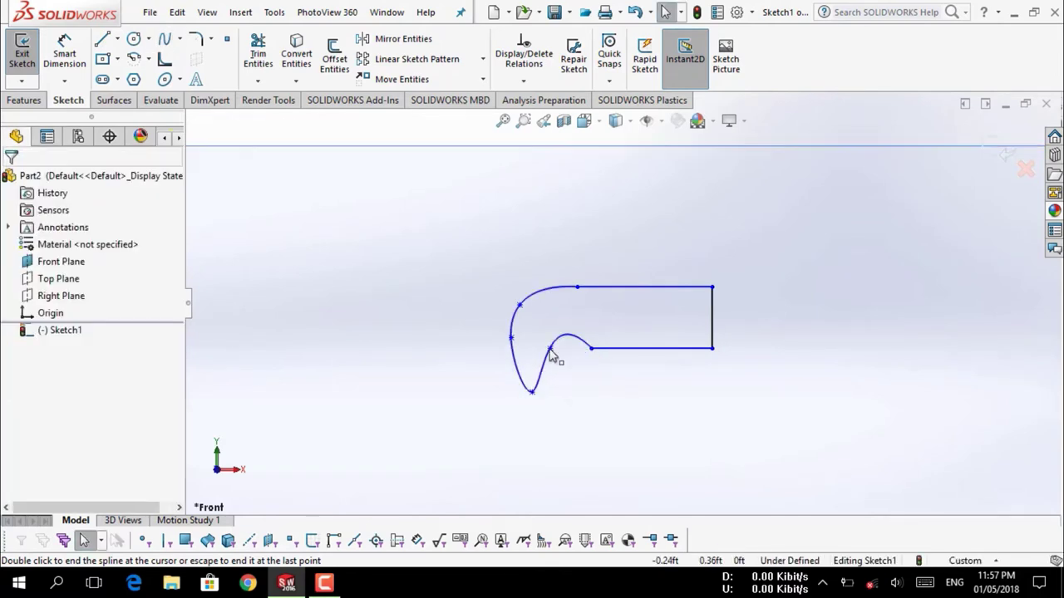
pyautogui.moveTo(550, 347)
pyautogui.mouseDown()
pyautogui.moveTo(568, 358)
pyautogui.moveTo(559, 366)
pyautogui.mouseUp()
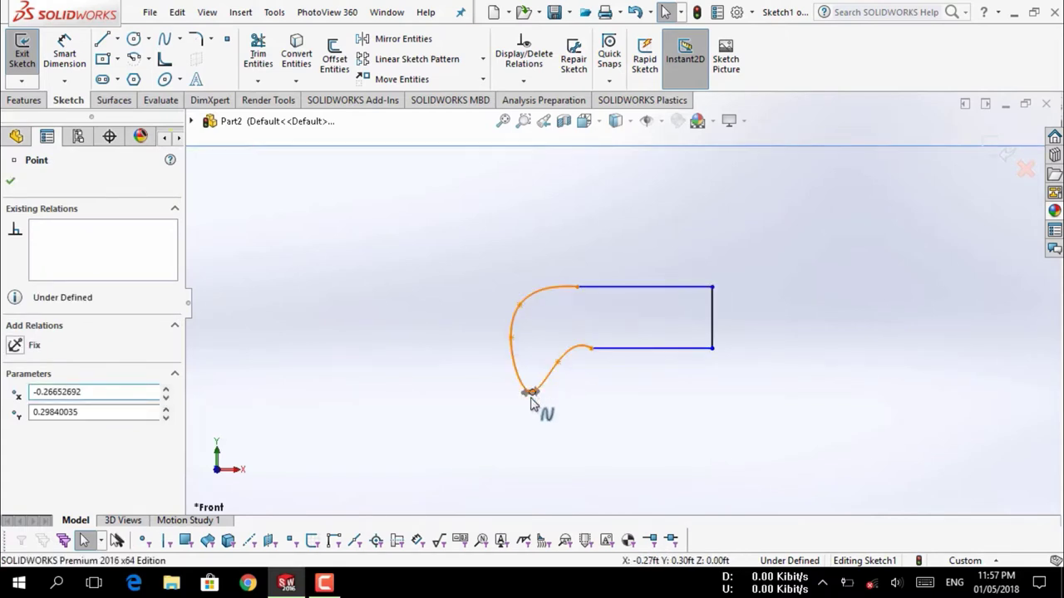
pyautogui.moveTo(534, 399)
pyautogui.mouseDown()
pyautogui.moveTo(518, 413)
pyautogui.moveTo(516, 395)
pyautogui.mouseUp()
# Drag the spline's points into a tighter rounded hook, raising its lowest point, and confirm
pyautogui.click(532, 322)
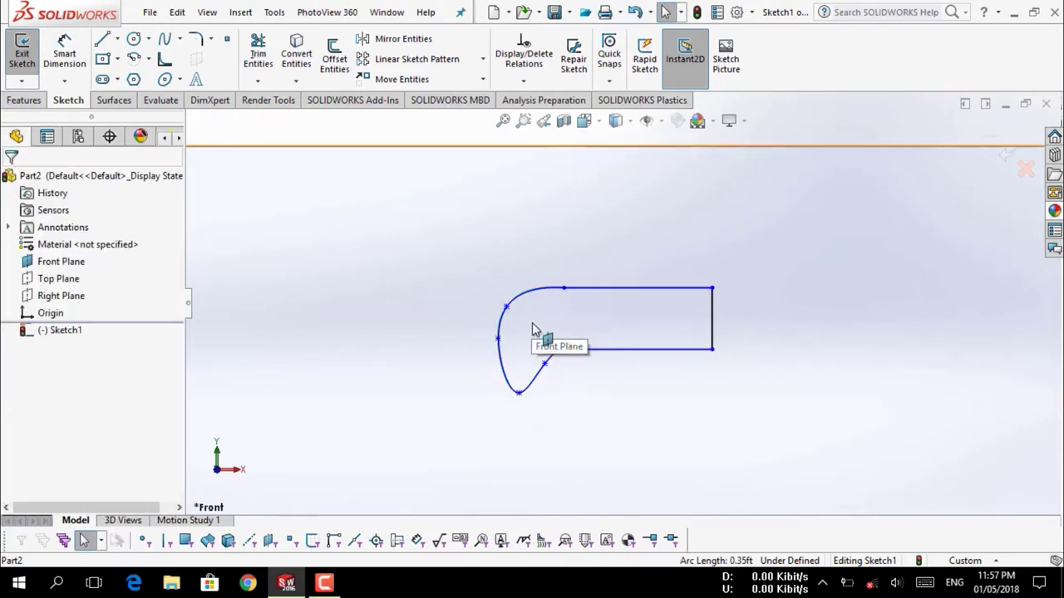
pyautogui.click(516, 394)
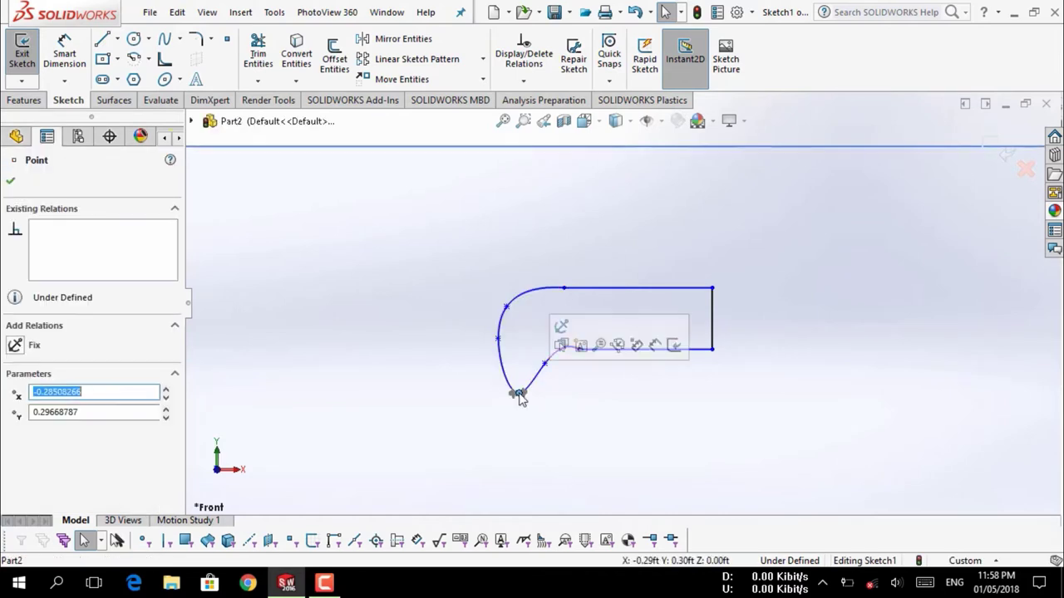
pyautogui.moveTo(516, 394)
pyautogui.mouseDown()
pyautogui.moveTo(487, 388)
pyautogui.moveTo(523, 396)
pyautogui.moveTo(506, 408)
pyautogui.moveTo(533, 441)
pyautogui.mouseUp()
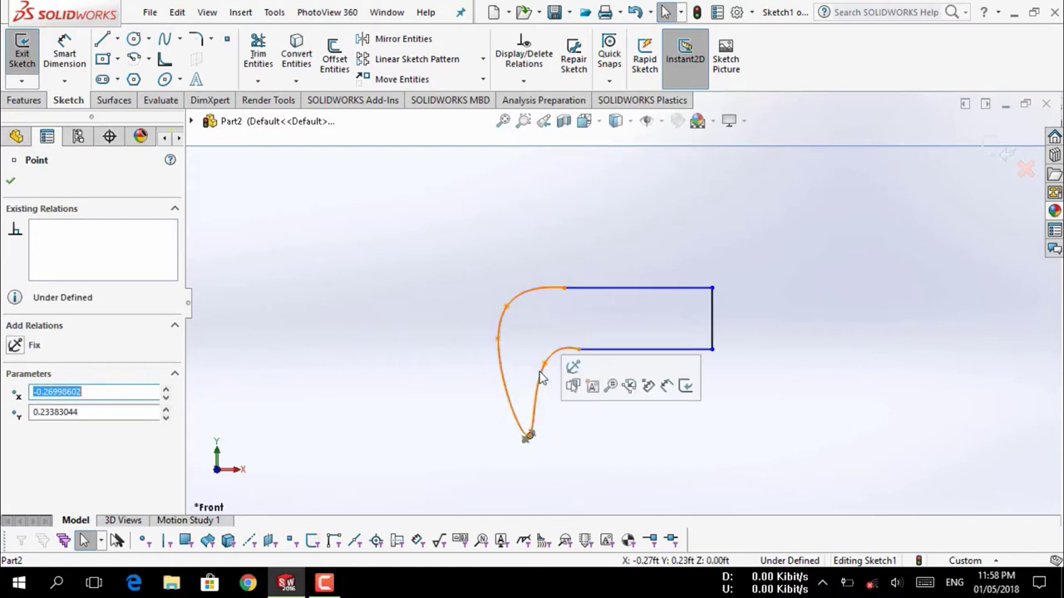
pyautogui.moveTo(546, 364)
pyautogui.mouseDown()
pyautogui.moveTo(562, 351)
pyautogui.moveTo(551, 373)
pyautogui.mouseUp()
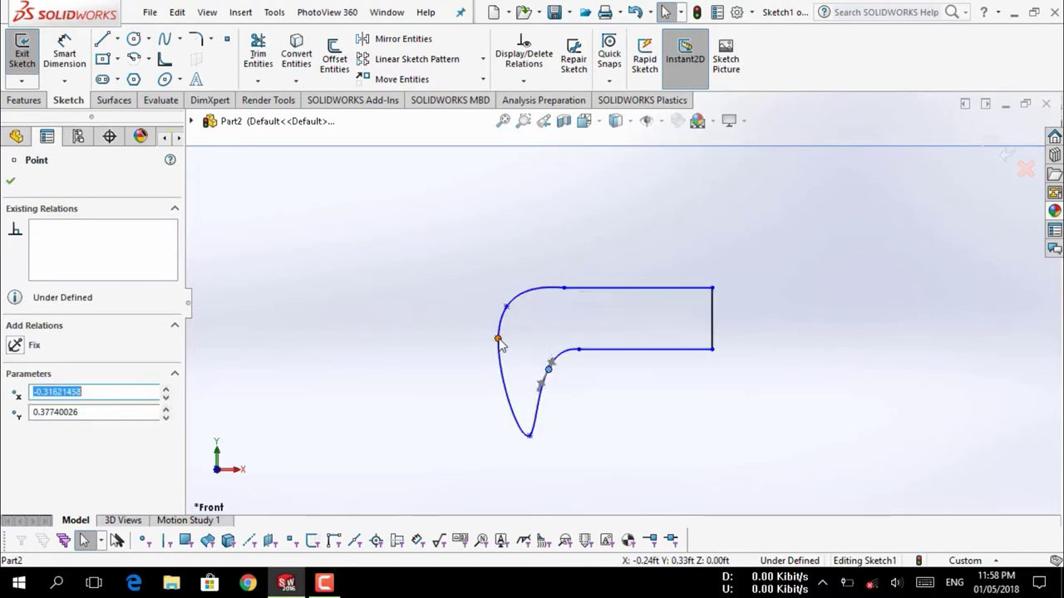
pyautogui.moveTo(499, 340)
pyautogui.mouseDown()
pyautogui.moveTo(487, 375)
pyautogui.moveTo(499, 395)
pyautogui.mouseUp()
pyautogui.click(507, 308)
pyautogui.moveTo(508, 313)
pyautogui.mouseDown()
pyautogui.moveTo(518, 323)
pyautogui.moveTo(504, 319)
pyautogui.mouseUp()
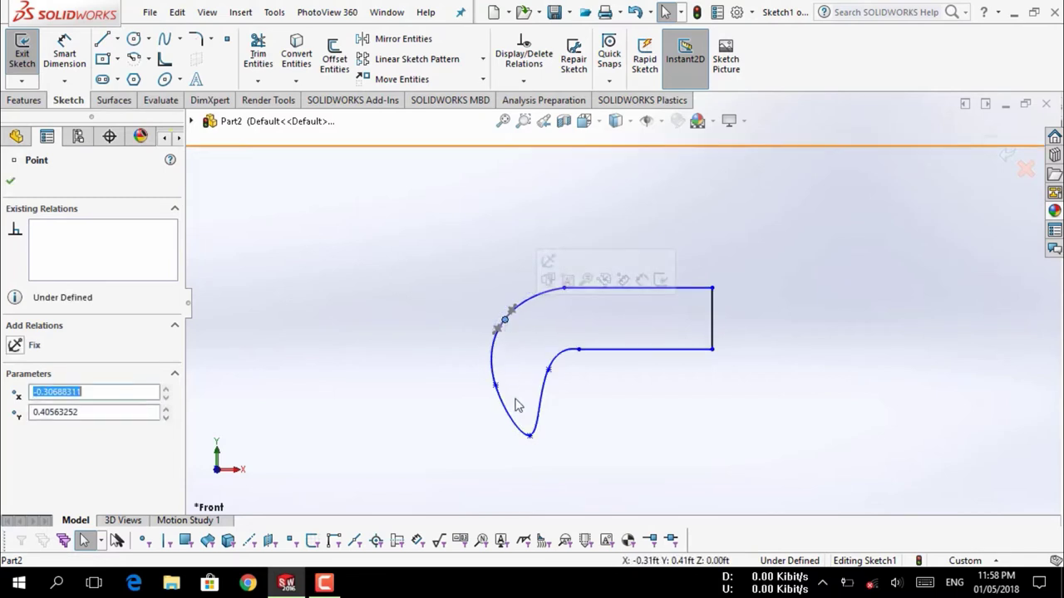
pyautogui.click(531, 443)
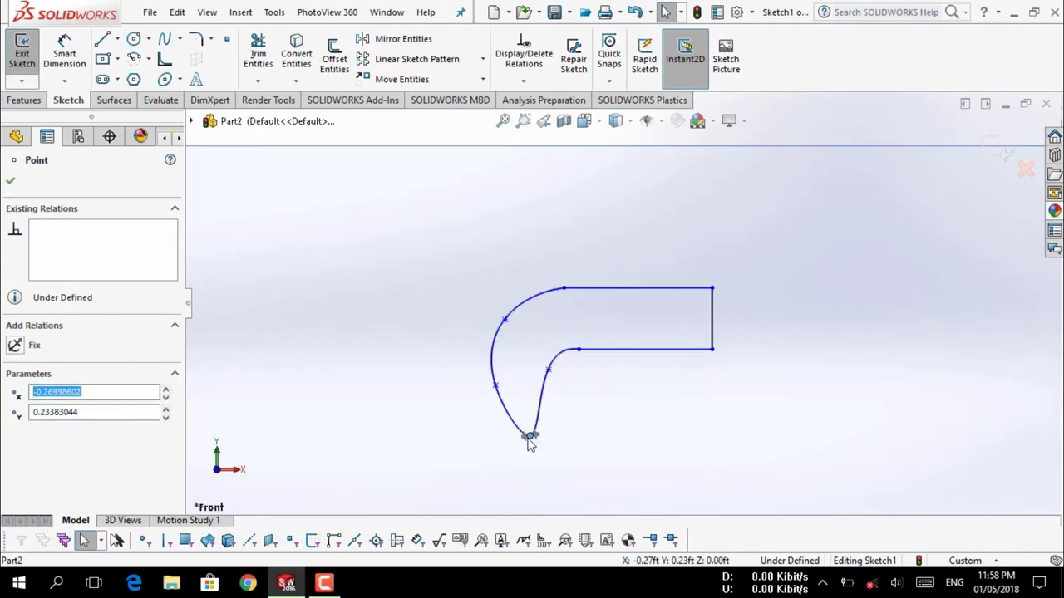
pyautogui.moveTo(530, 437)
pyautogui.mouseDown()
pyautogui.moveTo(522, 417)
pyautogui.moveTo(529, 427)
pyautogui.mouseUp()
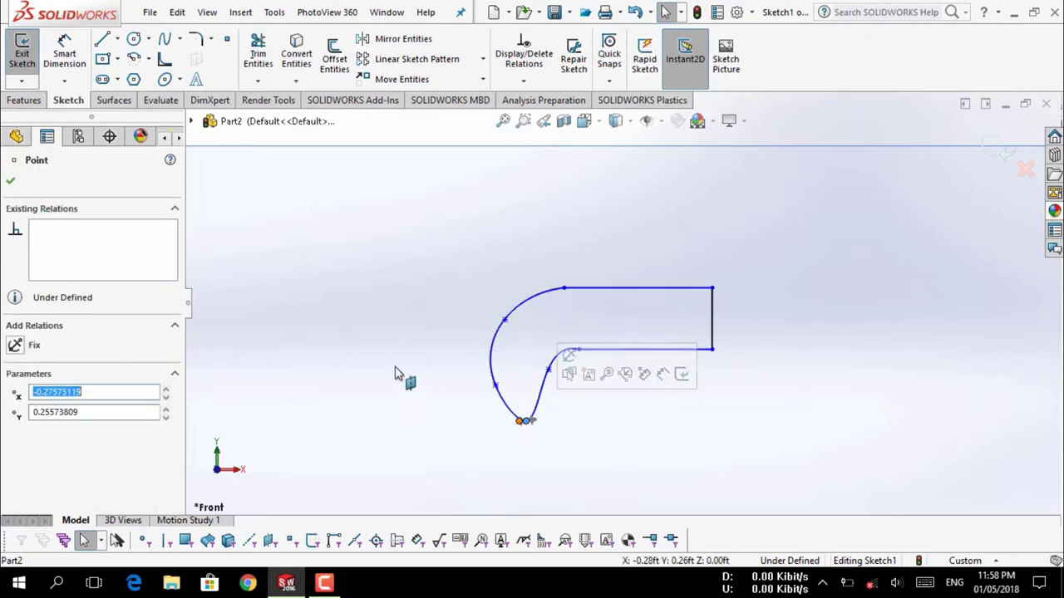
pyautogui.click(11, 180)
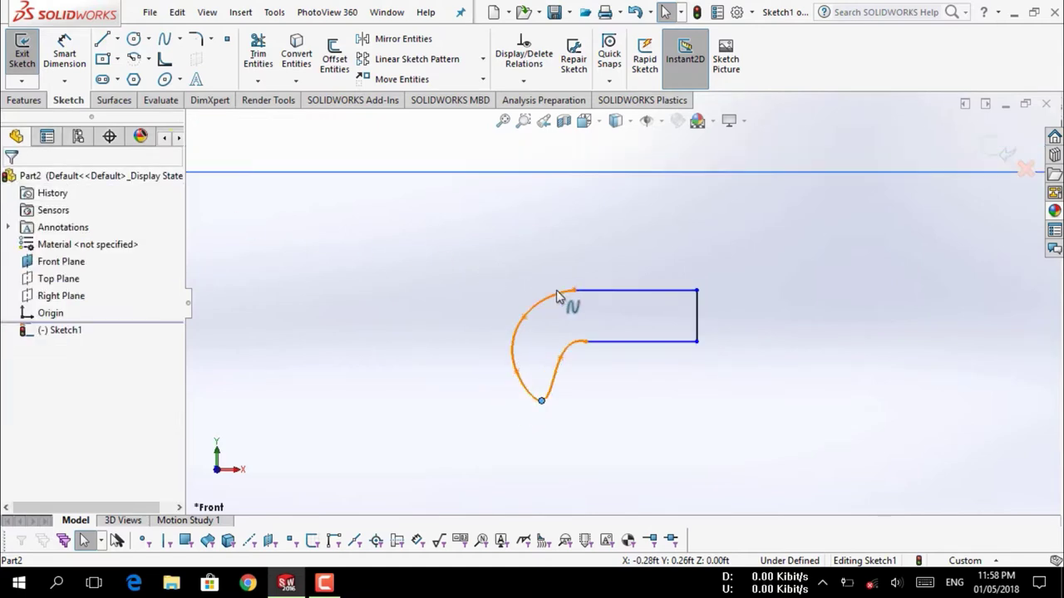
pyautogui.scroll(3, 552, 292)
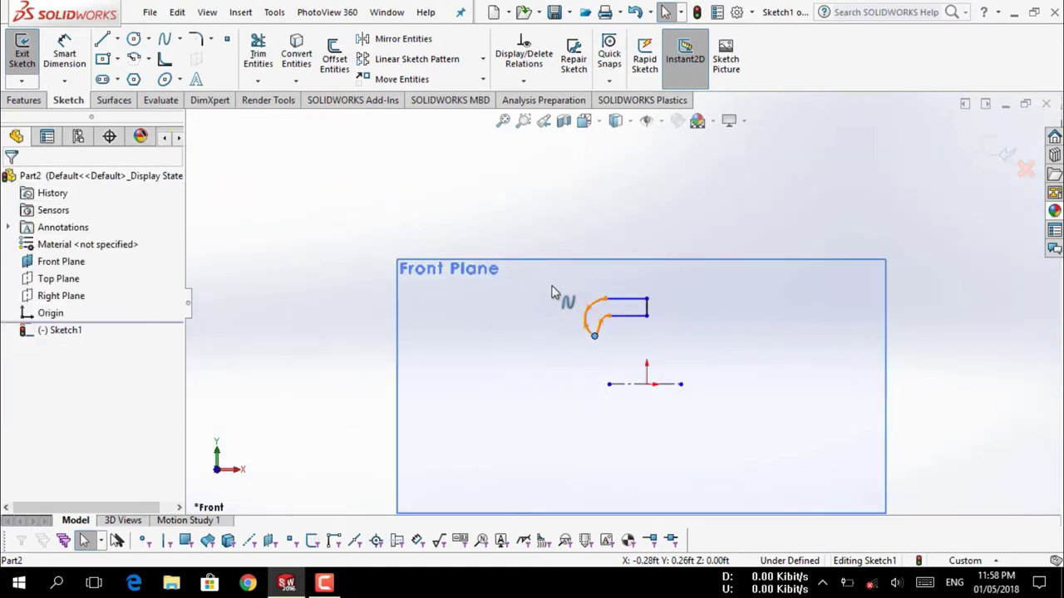
# Revolve the profile 360° around Line1 to create the solid ring Revolve1
pyautogui.click(23, 101)
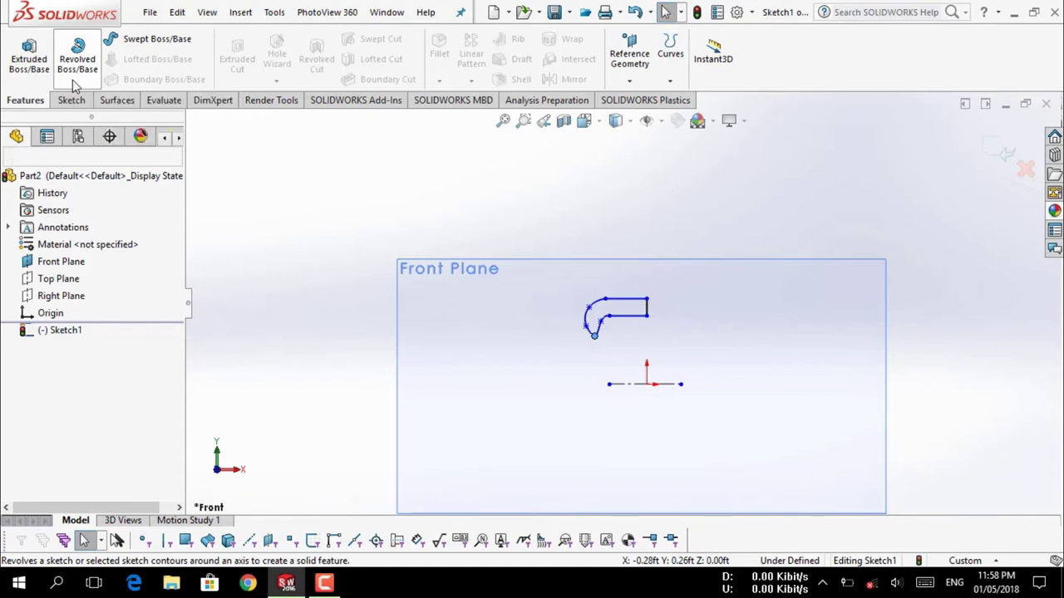
pyautogui.click(72, 80)
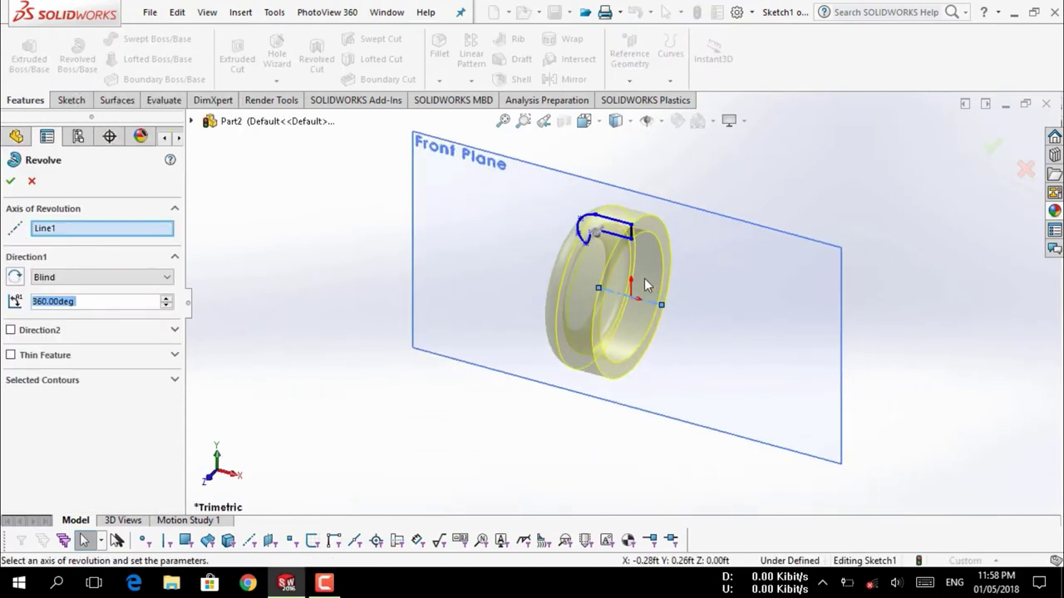
pyautogui.click(10, 182)
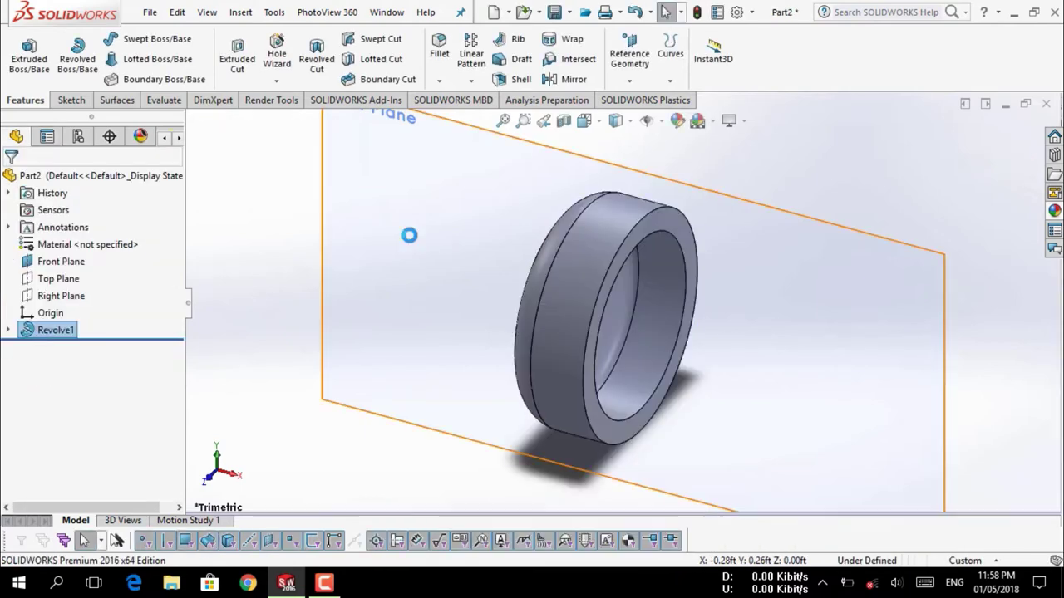
pyautogui.scroll(3, 657, 267)
pyautogui.scroll(-4, 653, 260)
pyautogui.moveTo(655, 264)
pyautogui.mouseDown(button='middle')
pyautogui.moveTo(657, 289)
pyautogui.moveTo(607, 241)
pyautogui.mouseUp(button='middle')
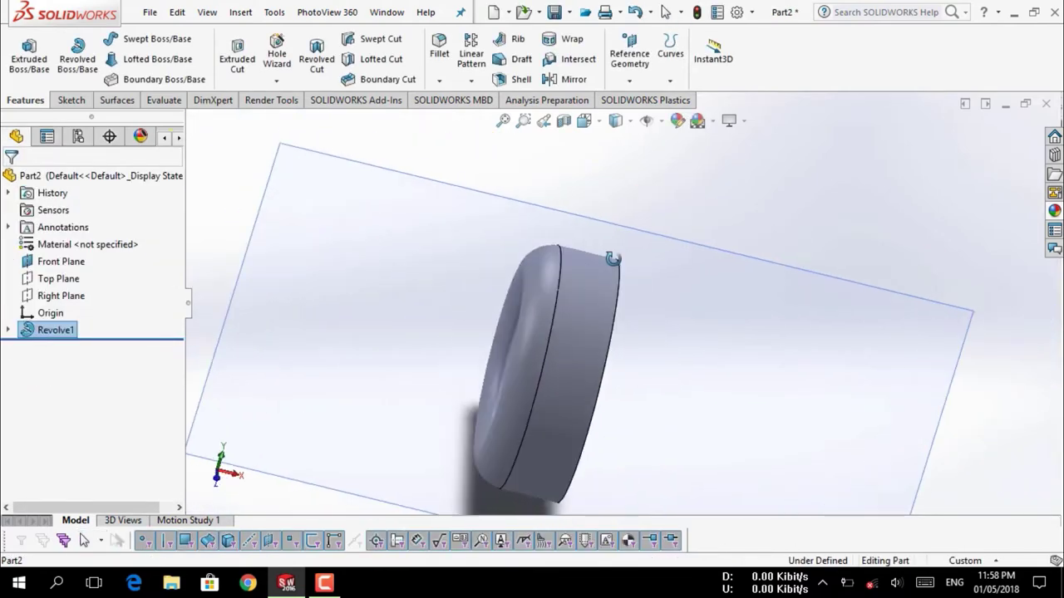
# Apply a Front Plane section view to cut the ring and expose its hooked cross-section
pyautogui.click(562, 123)
pyautogui.scroll(2, 673, 309)
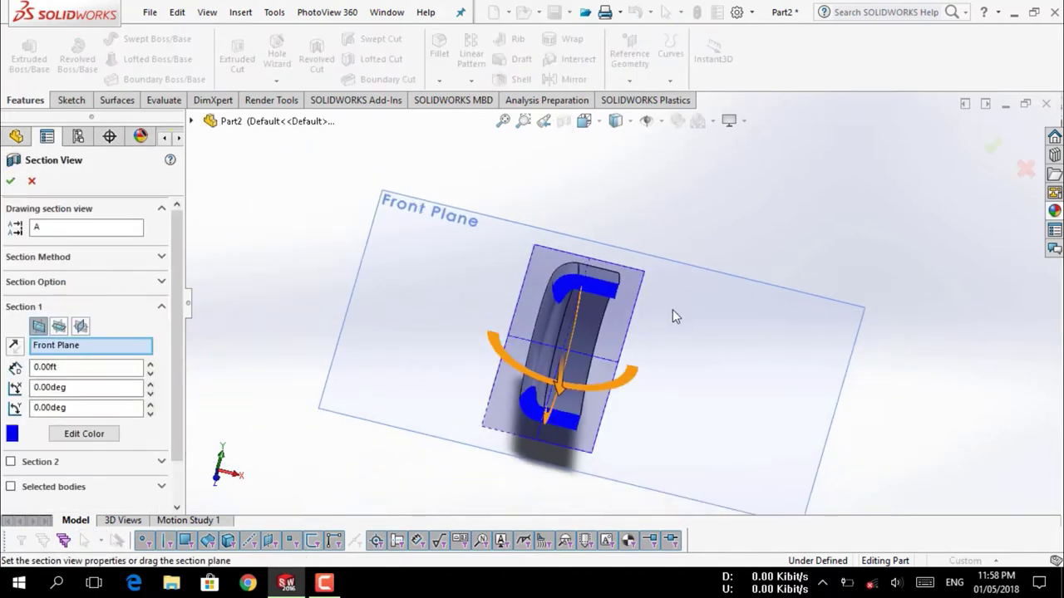
pyautogui.scroll(2, 669, 301)
pyautogui.moveTo(664, 293); pyautogui.dragTo(632, 325, button='middle')
pyautogui.scroll(-3, 629, 323)
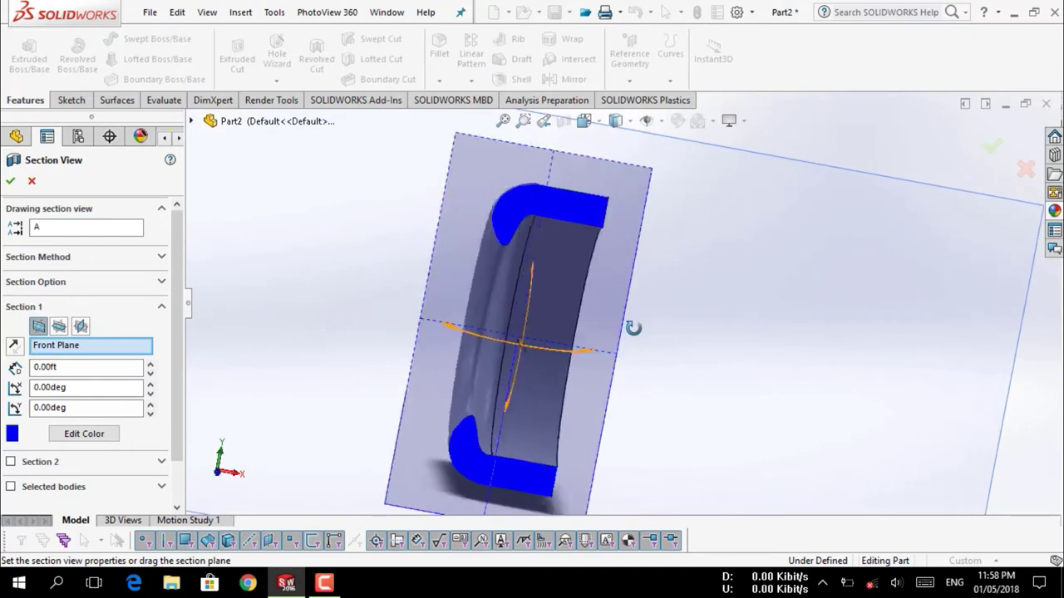
pyautogui.click(10, 183)
pyautogui.moveTo(689, 290)
pyautogui.mouseDown(button='middle')
pyautogui.moveTo(630, 269)
pyautogui.moveTo(693, 238)
pyautogui.mouseUp(button='middle')
pyautogui.click(703, 223)
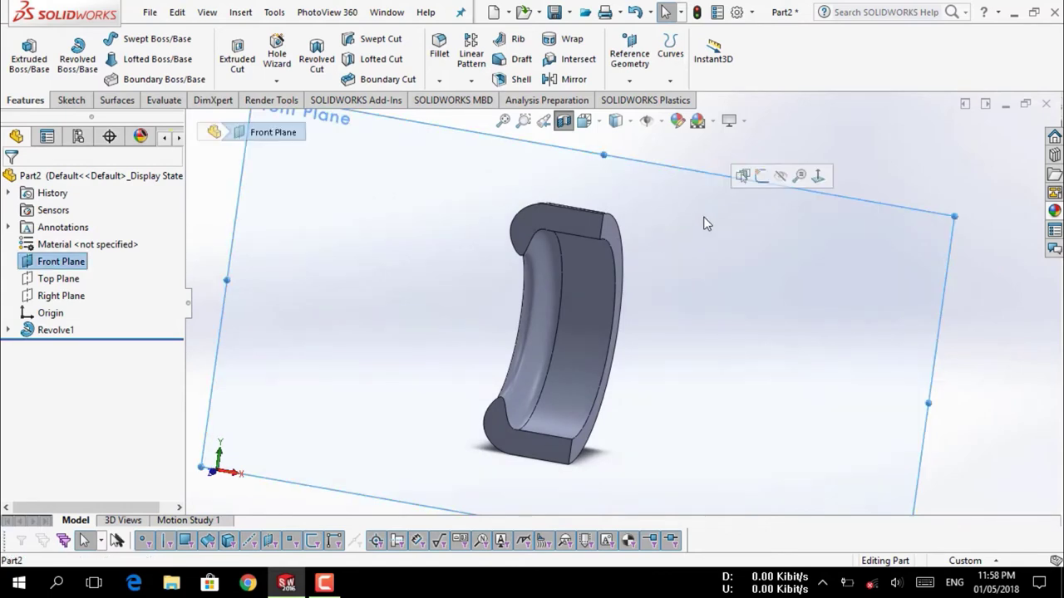
# Face the Front Plane and sketch a horizontal line just below the section's top edge
pyautogui.click(818, 177)
pyautogui.scroll(-5, 602, 242)
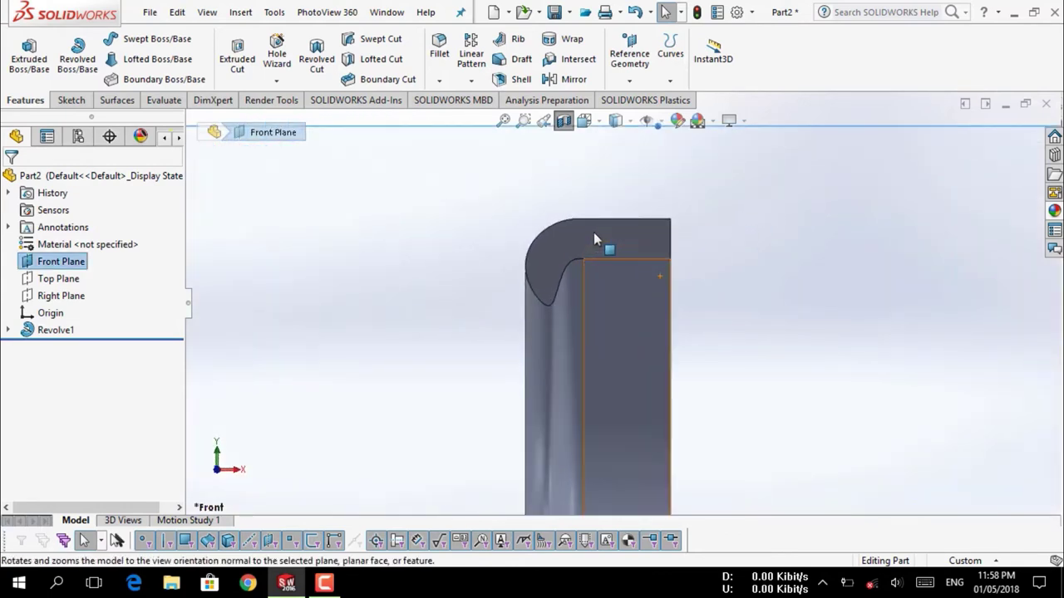
pyautogui.scroll(-3, 593, 237)
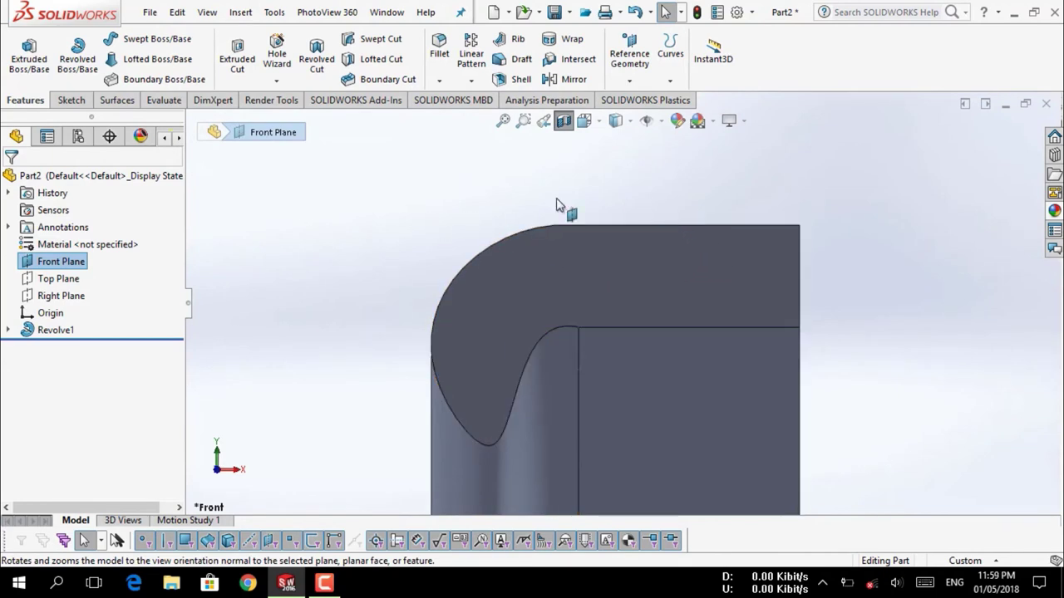
pyautogui.click(75, 101)
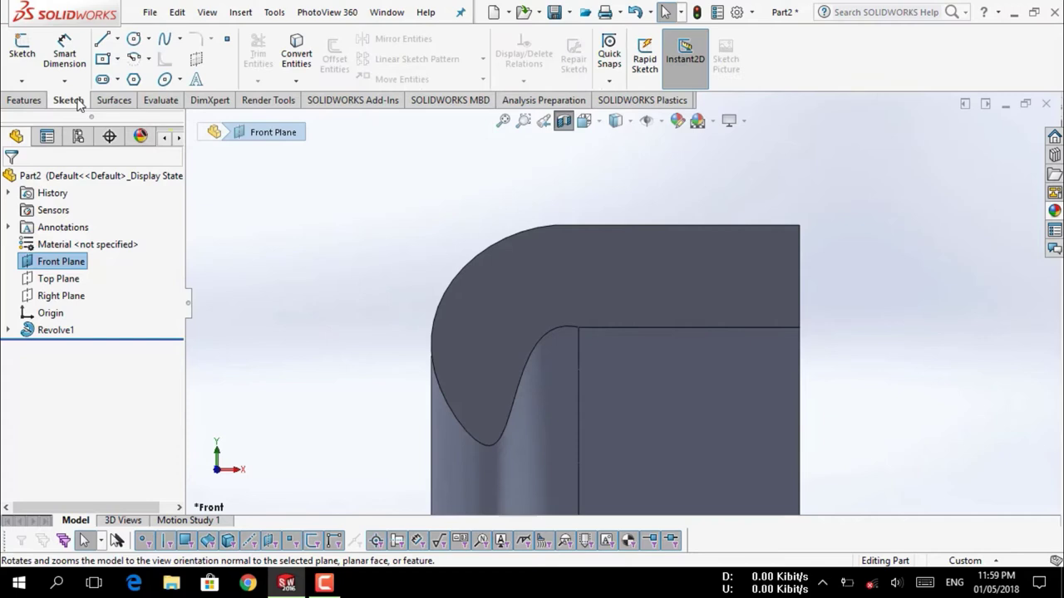
pyautogui.click(103, 41)
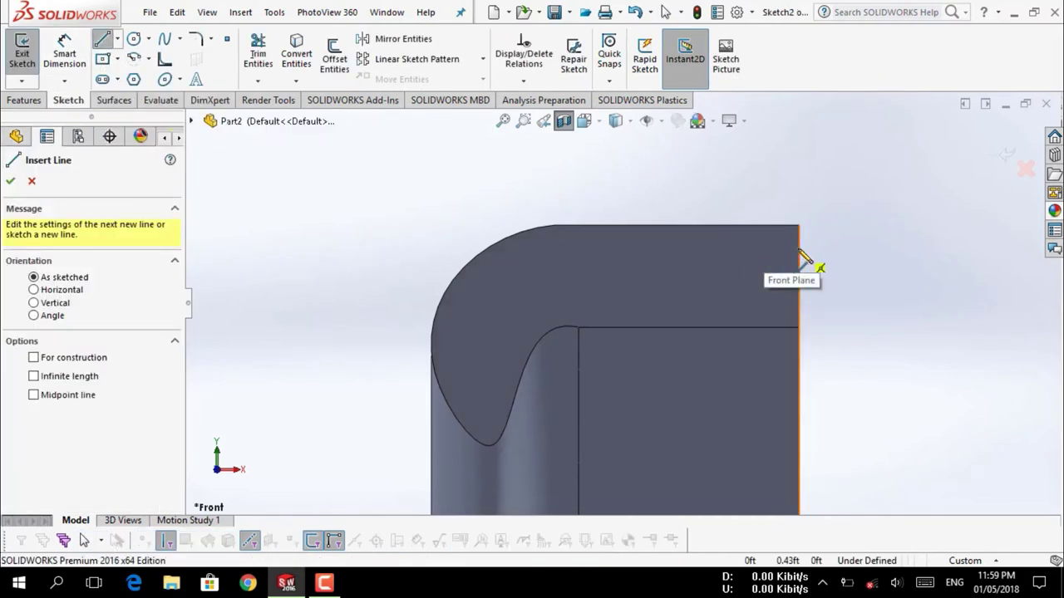
pyautogui.click(788, 247)
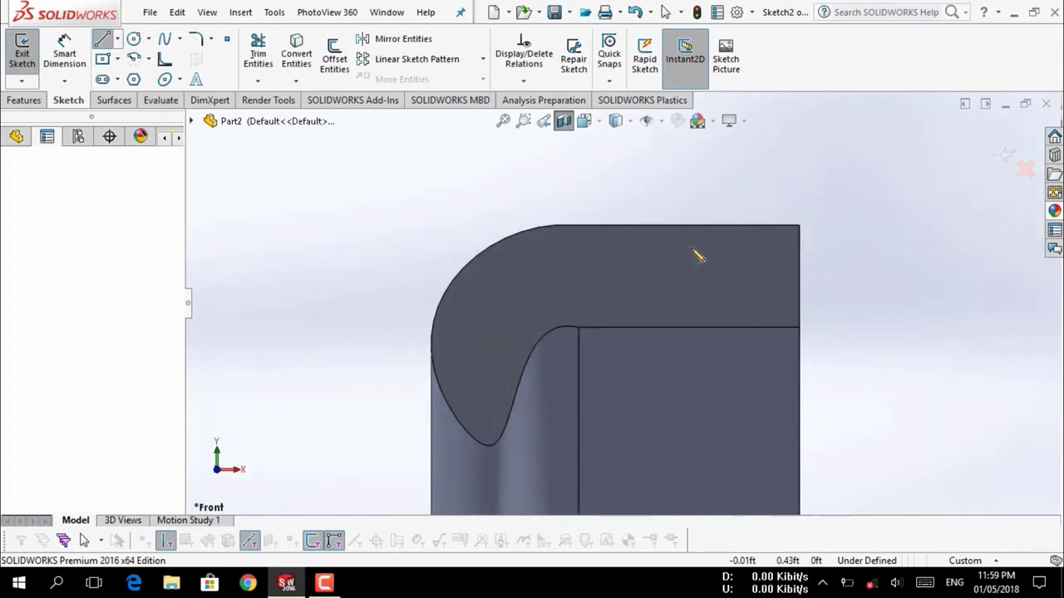
pyautogui.click(540, 248)
pyautogui.press('Escape')
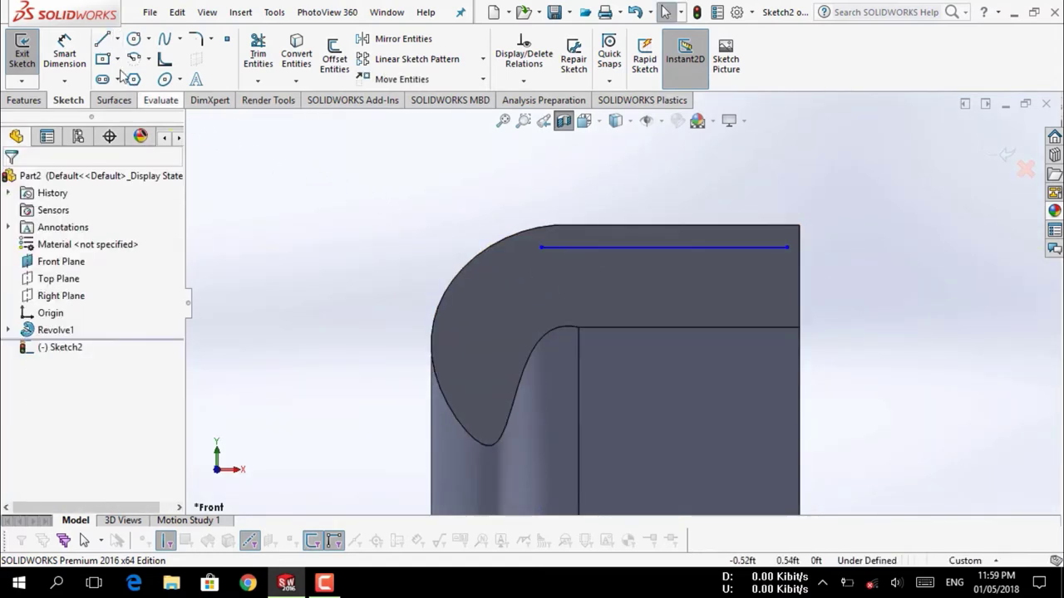
pyautogui.click(165, 40)
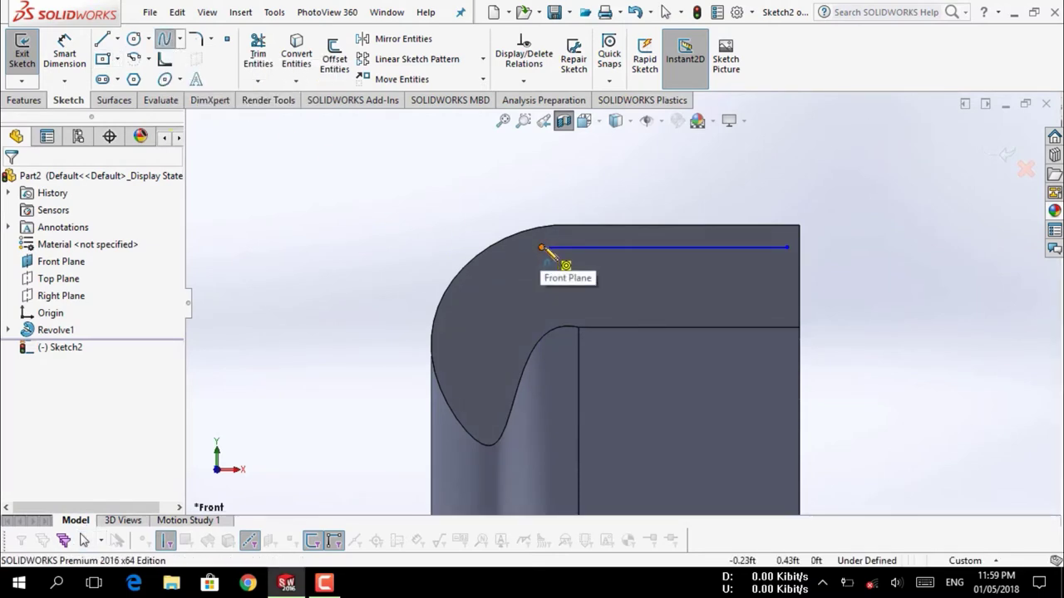
# Continue the line with a three-point spline curving down the rounded shoulder
pyautogui.click(541, 248)
pyautogui.click(502, 263)
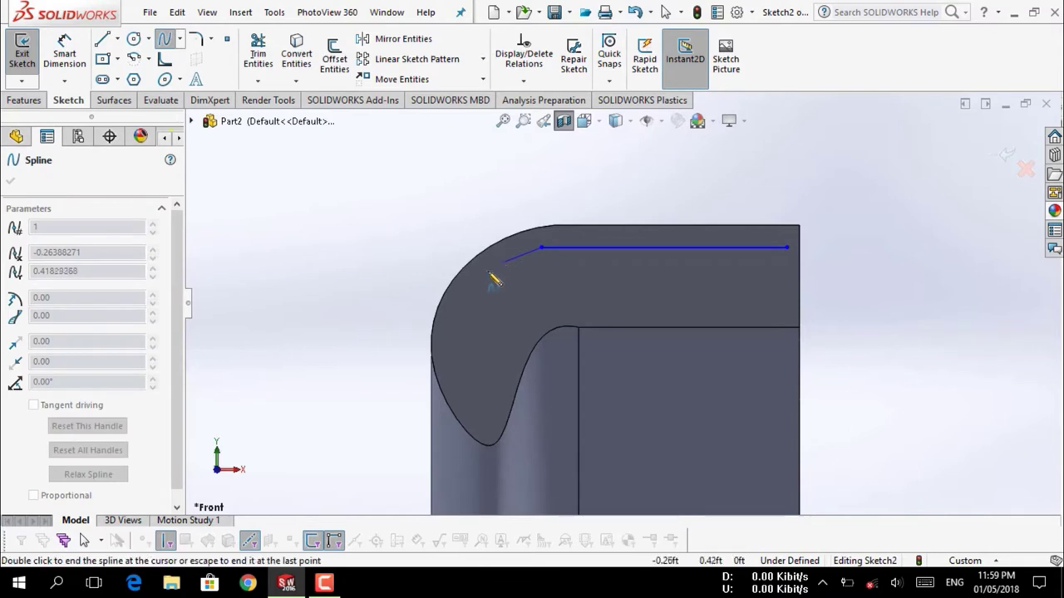
pyautogui.click(479, 291)
pyautogui.press('Escape')
pyautogui.scroll(3, 685, 245)
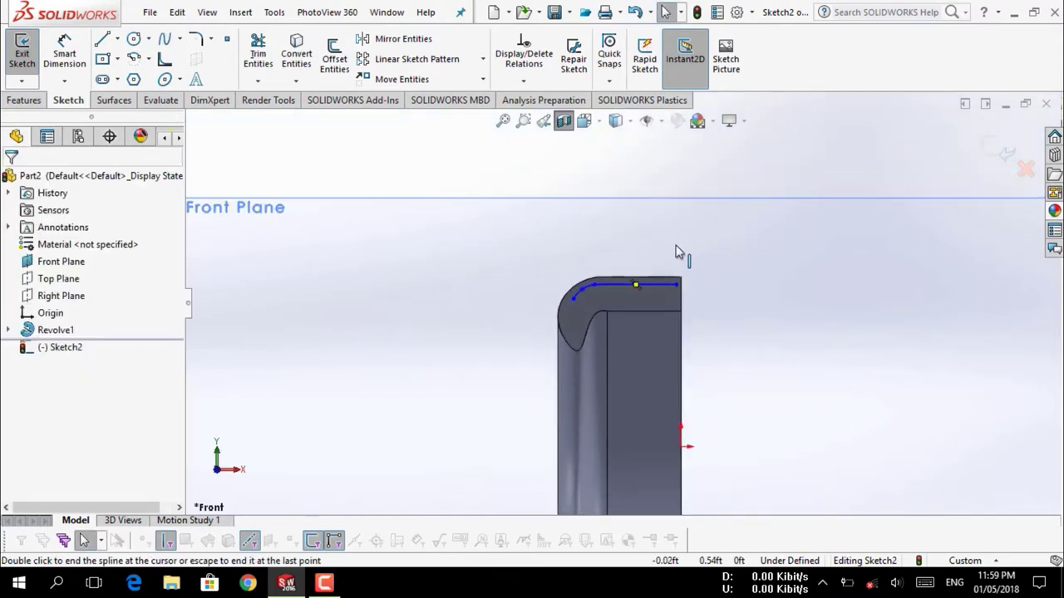
pyautogui.moveTo(682, 252); pyautogui.dragTo(673, 316, button='middle')
pyautogui.hotkey('ctrl', '8')
pyautogui.scroll(3, 670, 318)
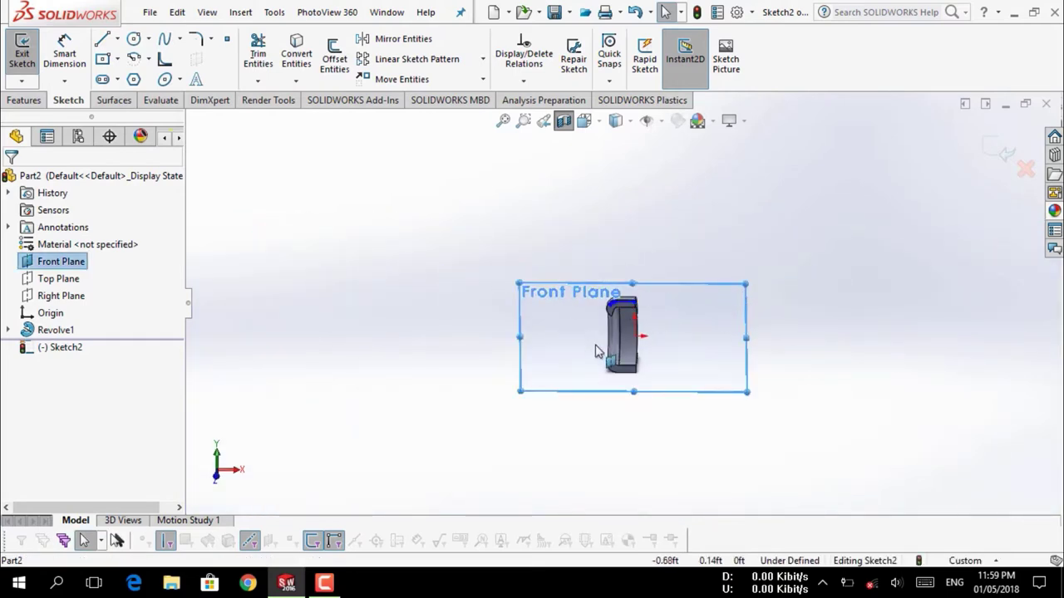
# Face Sketch2 and draw a horizontal centerline through the origin
pyautogui.rightClick(711, 317)
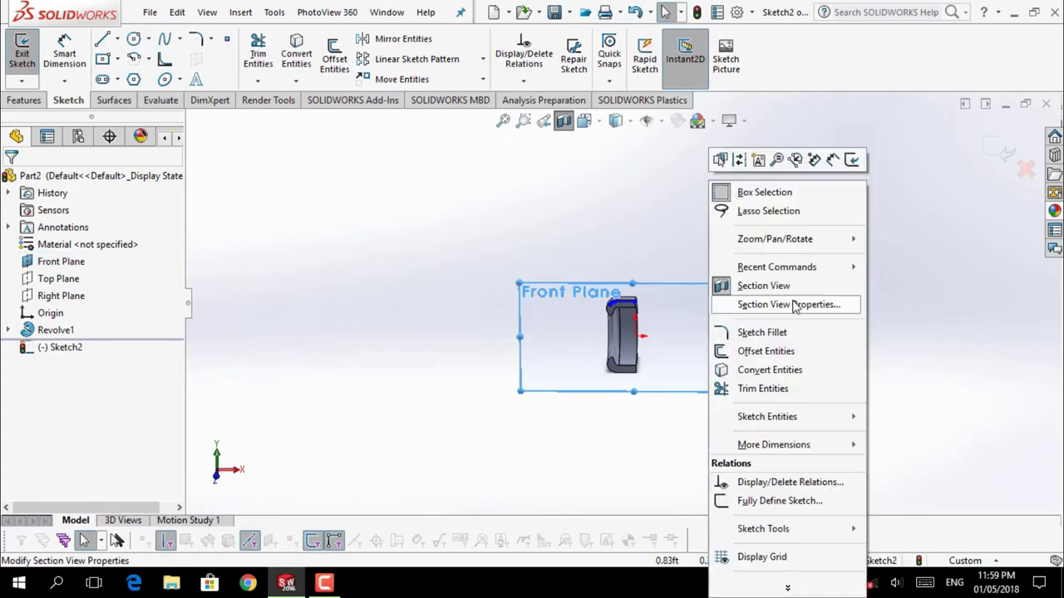
pyautogui.click(856, 191)
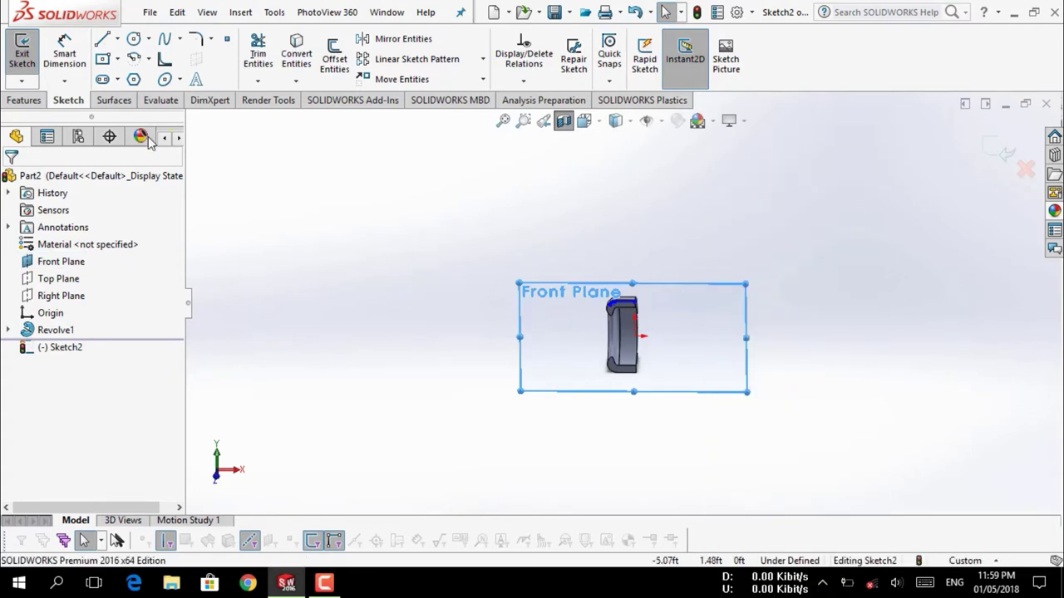
pyautogui.click(59, 350)
pyautogui.click(86, 331)
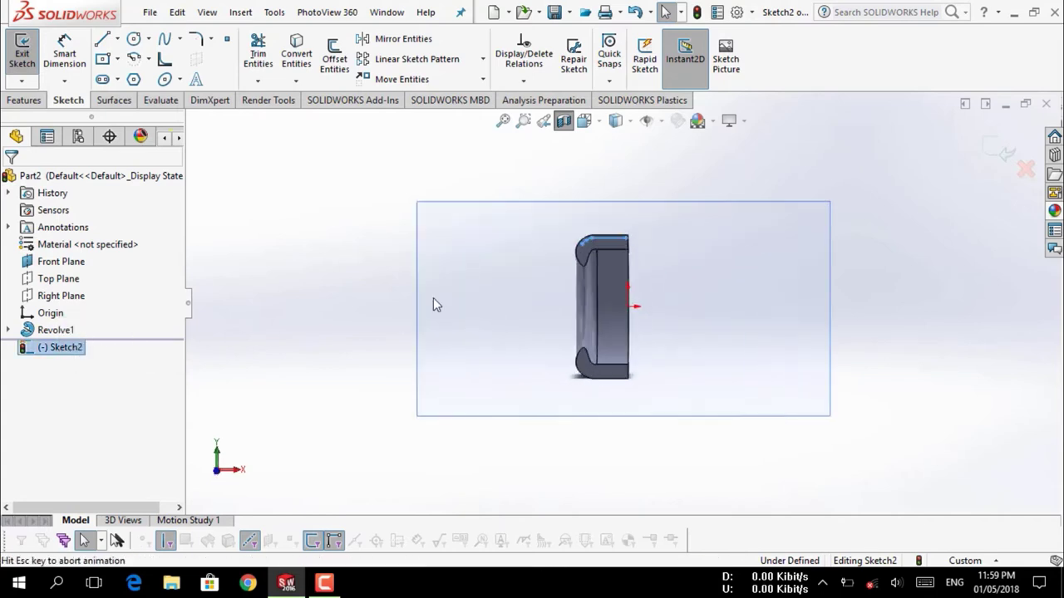
pyautogui.click(117, 38)
pyautogui.click(142, 75)
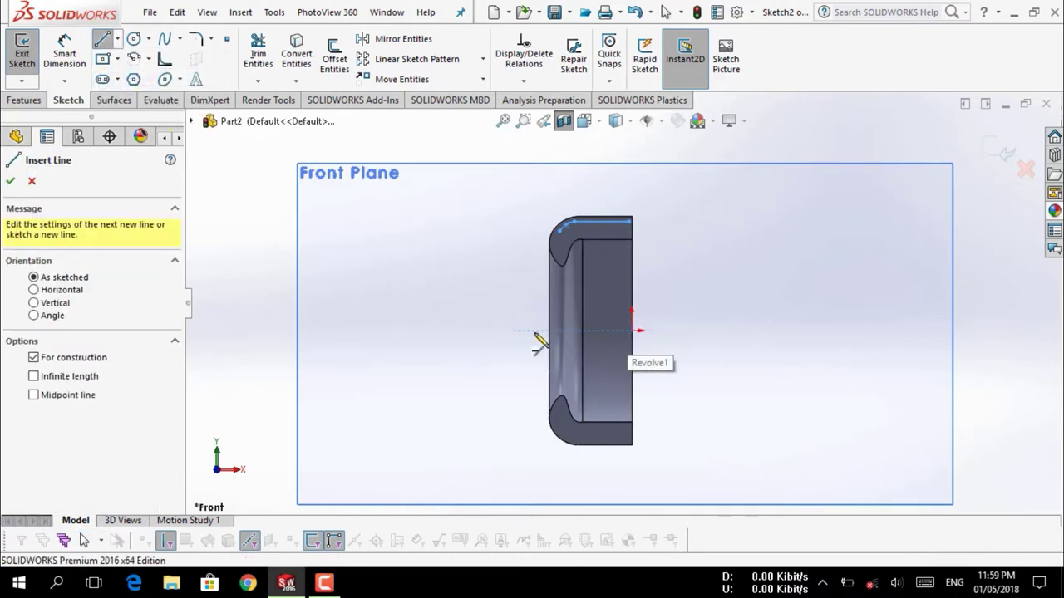
pyautogui.click(513, 331)
pyautogui.click(705, 331)
pyautogui.press('Escape')
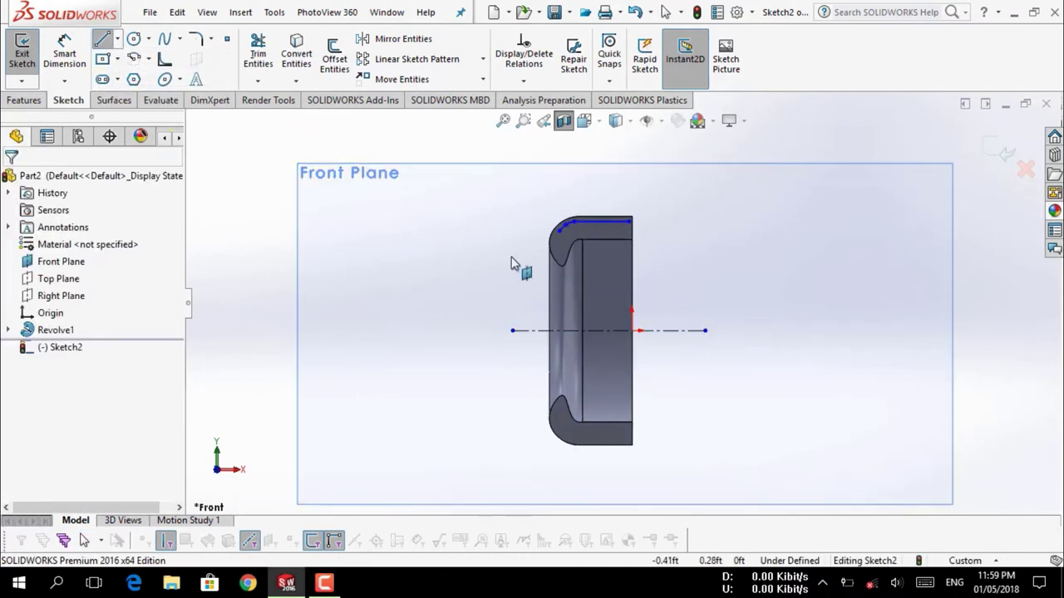
# Surface-revolve Sketch2 a Blind 360° around Line2 to create Surface-Revolve1
pyautogui.press('f')
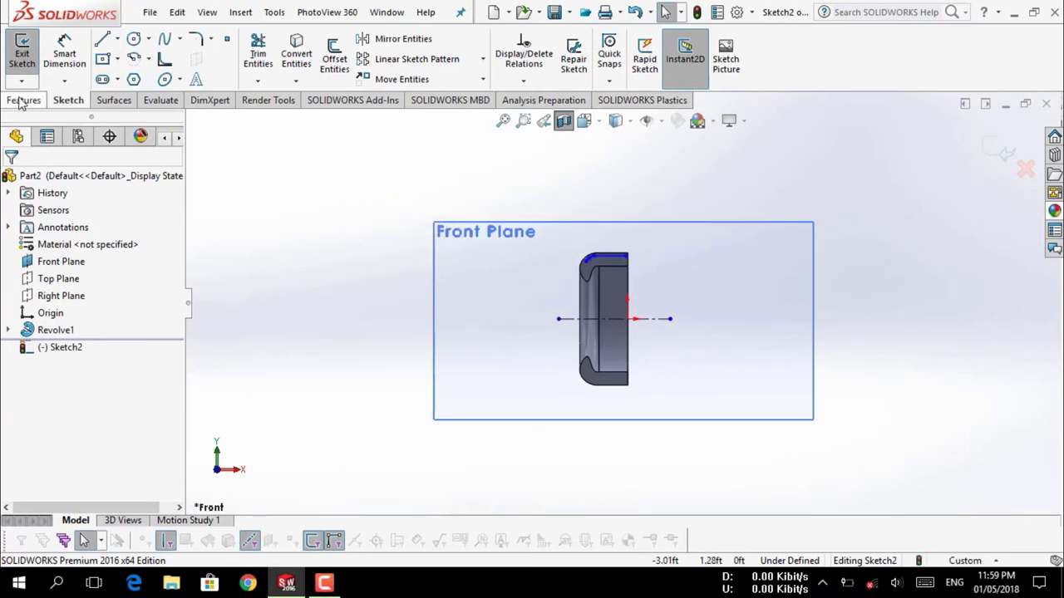
pyautogui.click(22, 100)
pyautogui.click(121, 100)
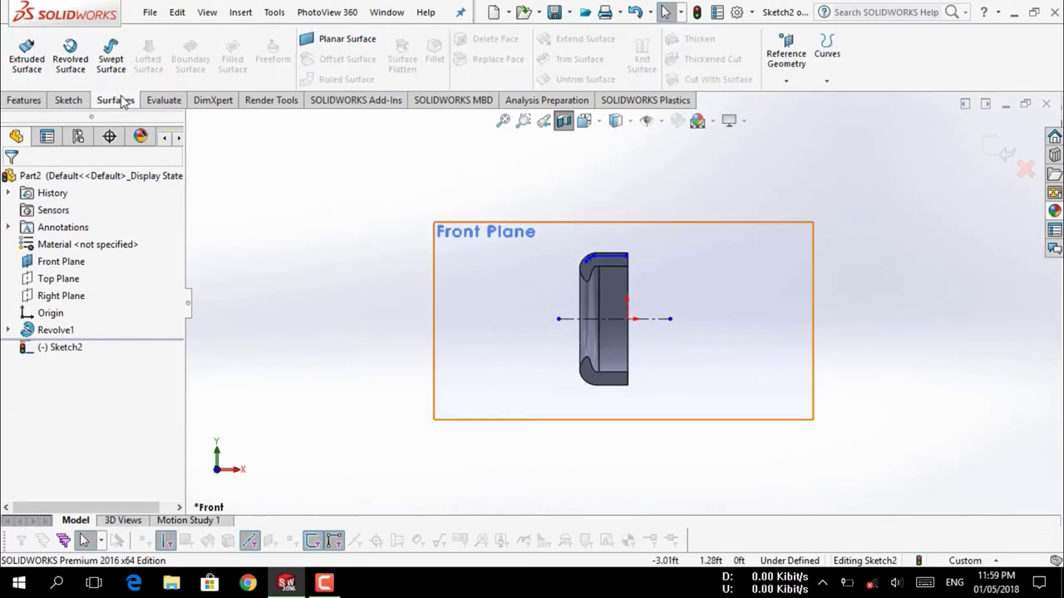
pyautogui.click(83, 71)
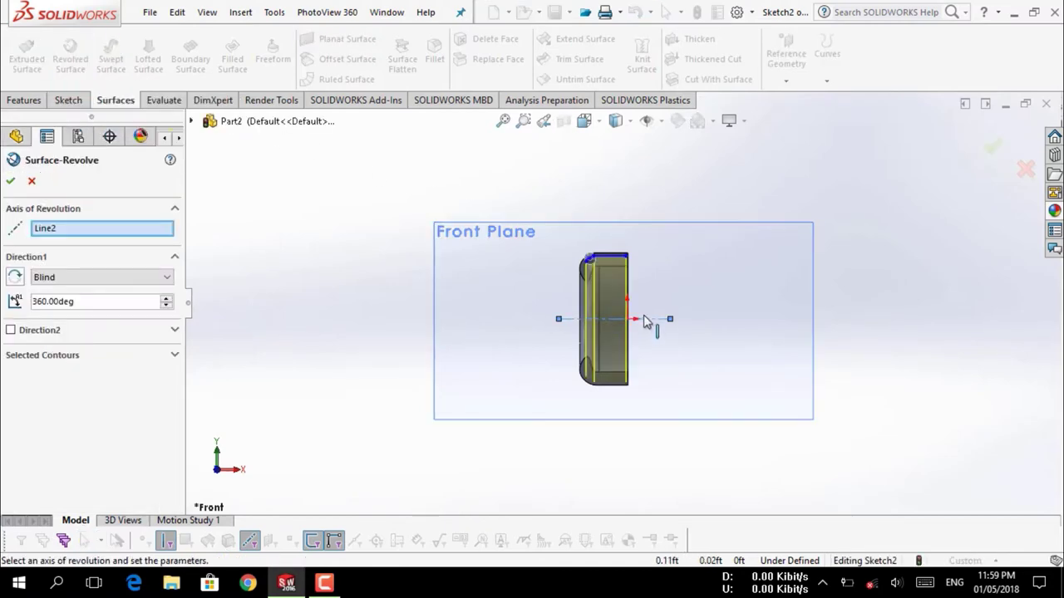
pyautogui.scroll(5, 645, 323)
pyautogui.moveTo(644, 224); pyautogui.dragTo(600, 265, button='middle')
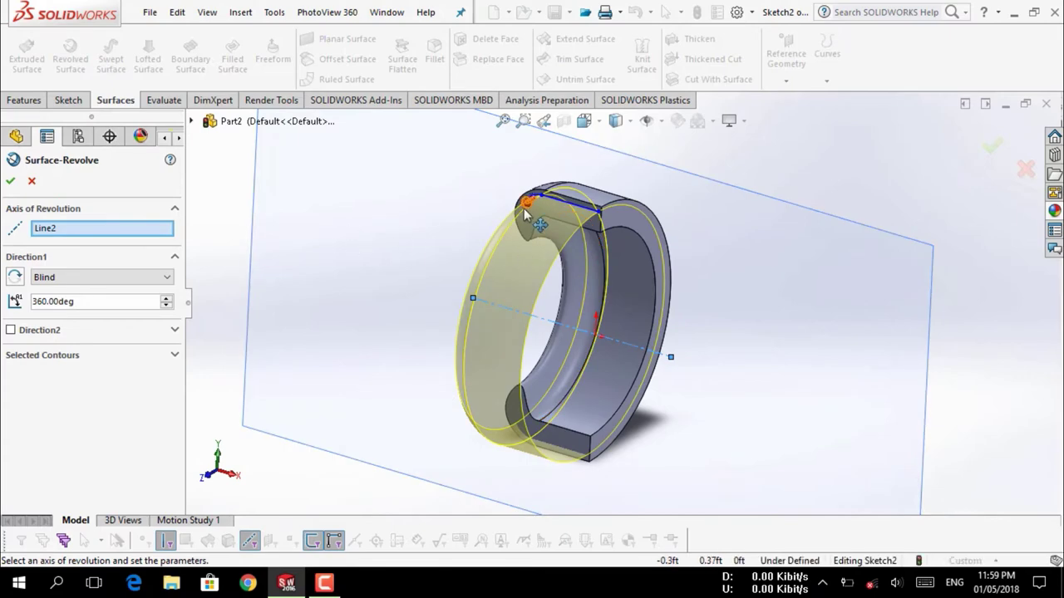
pyautogui.moveTo(524, 215)
pyautogui.mouseDown(button='middle')
pyautogui.moveTo(629, 254)
pyautogui.moveTo(298, 190)
pyautogui.mouseUp(button='middle')
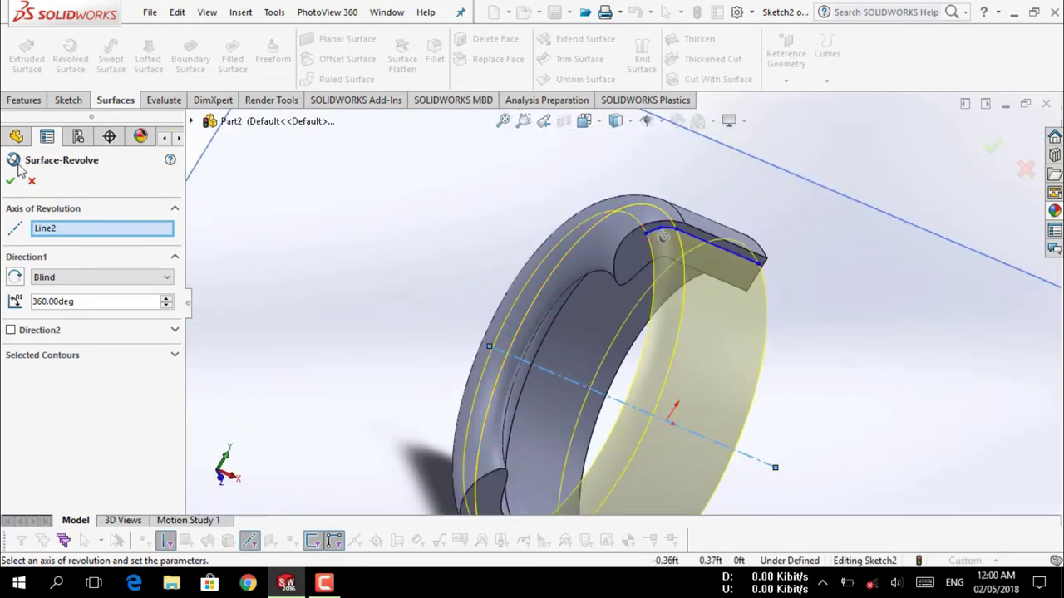
pyautogui.click(11, 181)
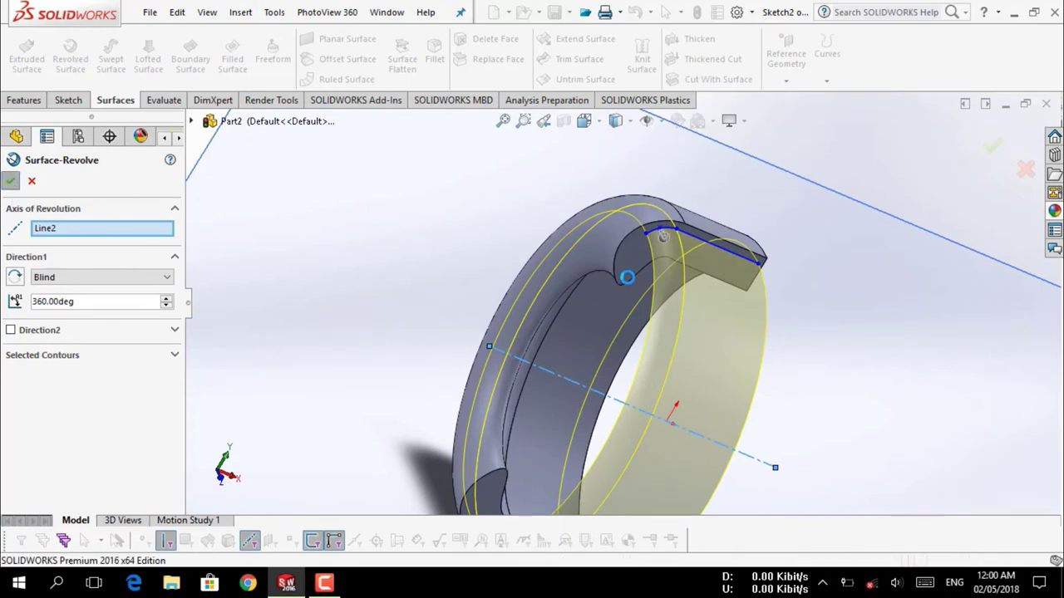
pyautogui.moveTo(751, 287); pyautogui.dragTo(756, 337, button='middle')
pyautogui.click(756, 337)
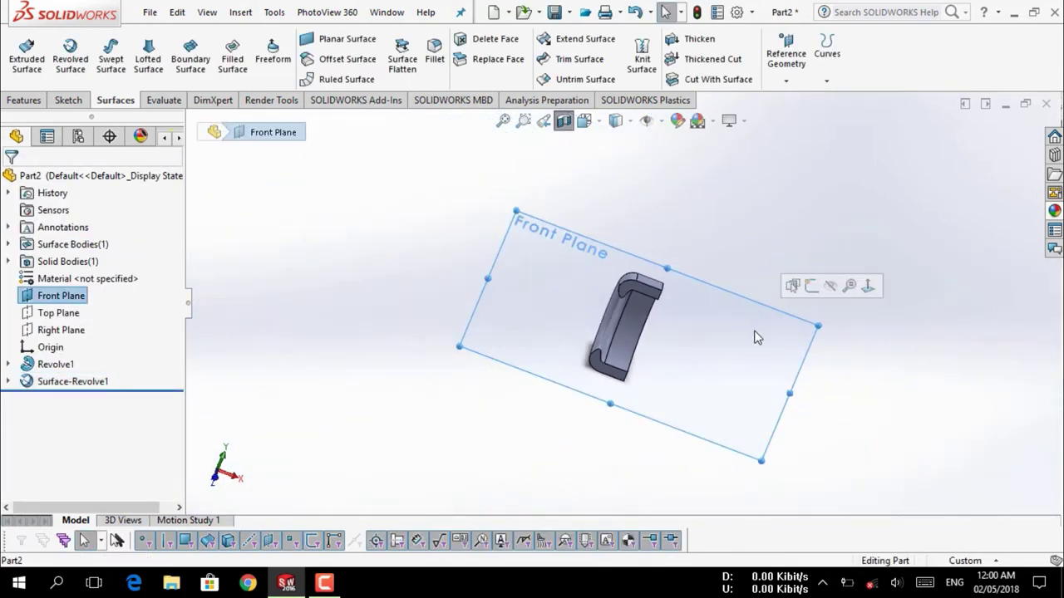
# Hide the Front Plane and show the Top Plane in the model
pyautogui.click(831, 286)
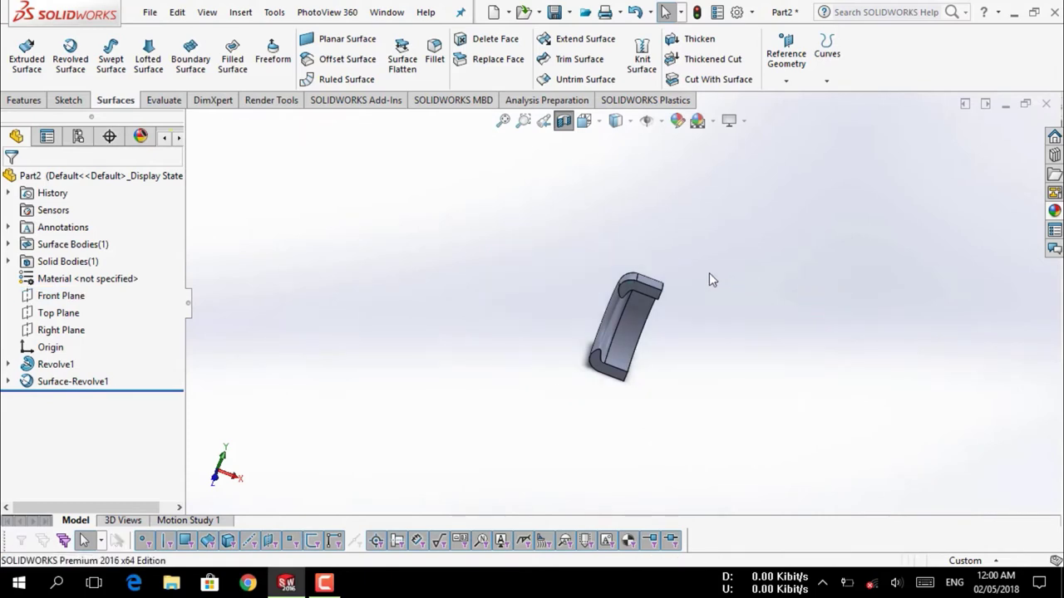
pyautogui.scroll(3, 631, 274)
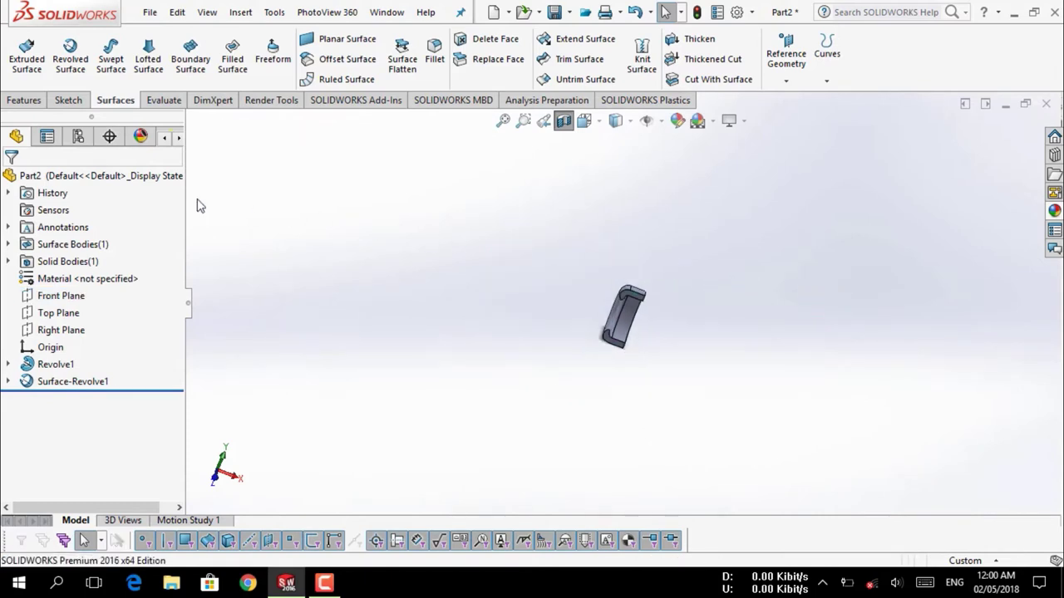
pyautogui.click(77, 314)
pyautogui.click(101, 295)
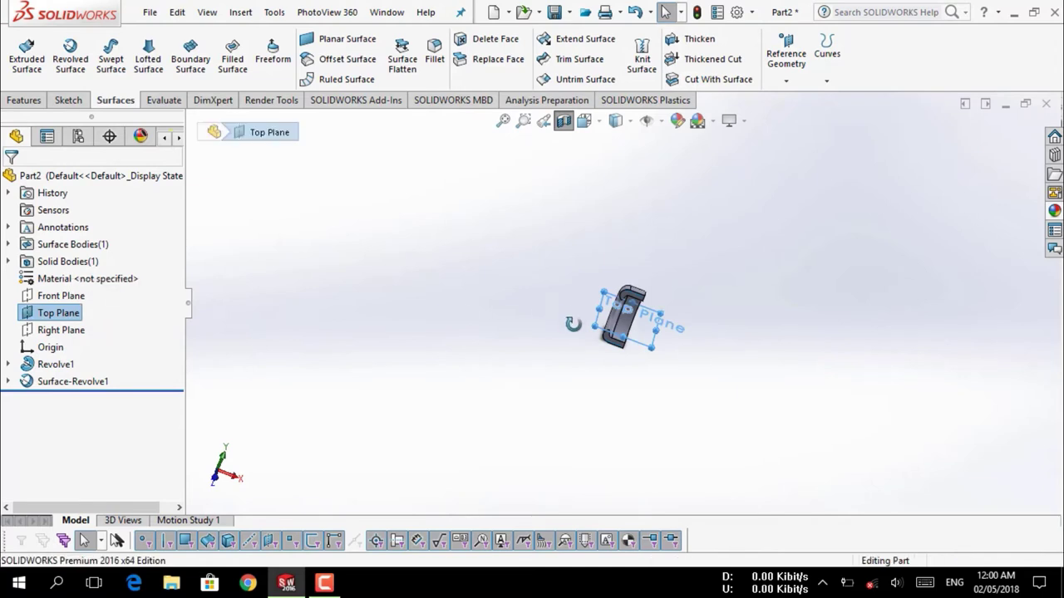
pyautogui.moveTo(574, 323)
pyautogui.mouseDown(button='middle')
pyautogui.moveTo(634, 368)
pyautogui.moveTo(582, 332)
pyautogui.mouseUp(button='middle')
# Create reference plane Plane1 offset 0.50ft from the Top Plane
pyautogui.click(25, 101)
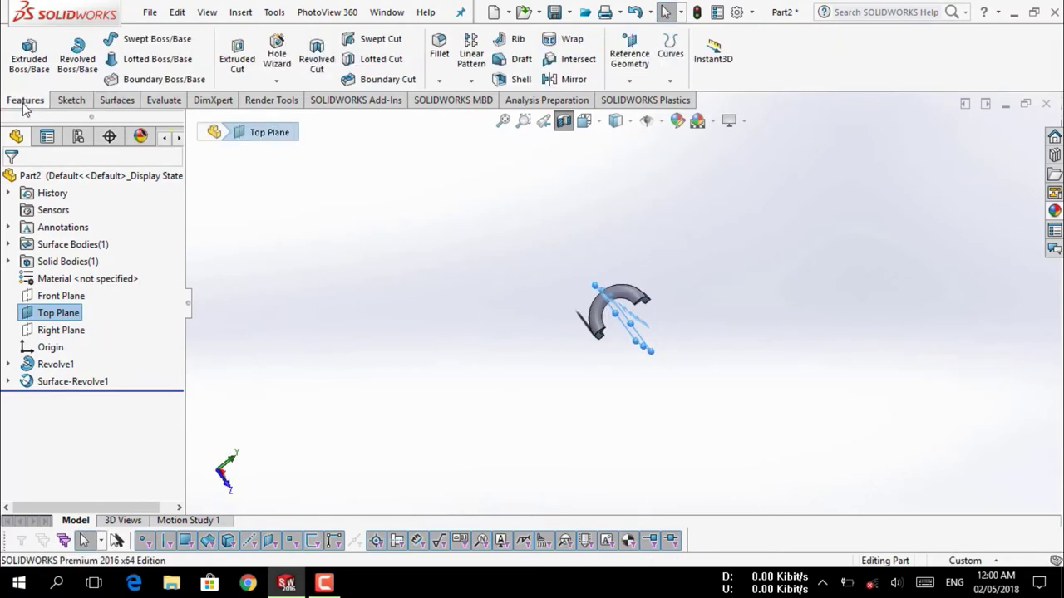
pyautogui.click(629, 59)
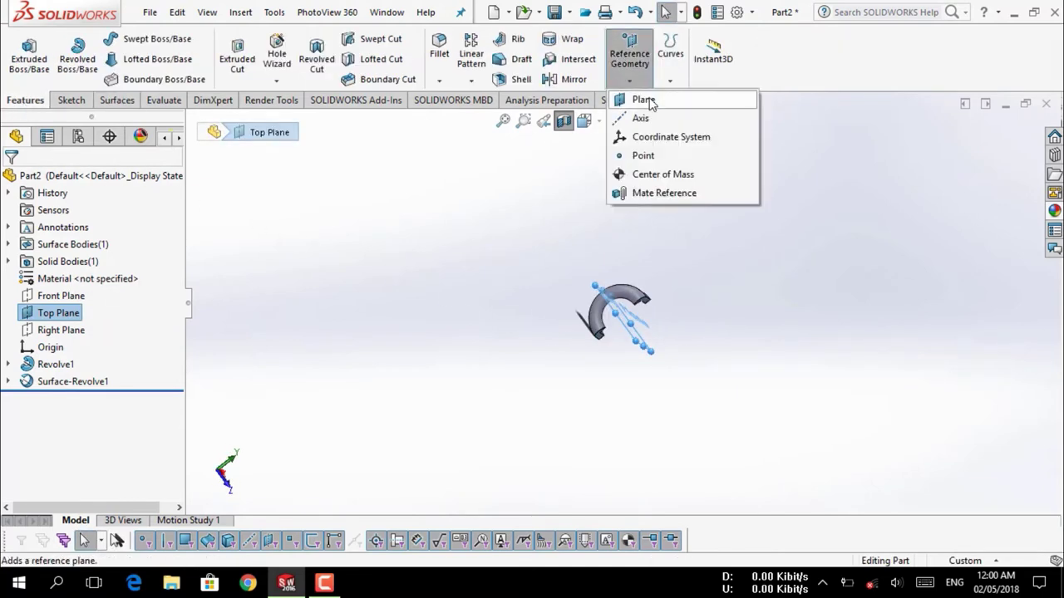
pyautogui.click(644, 100)
pyautogui.scroll(-2, 699, 287)
pyautogui.scroll(-3, 669, 265)
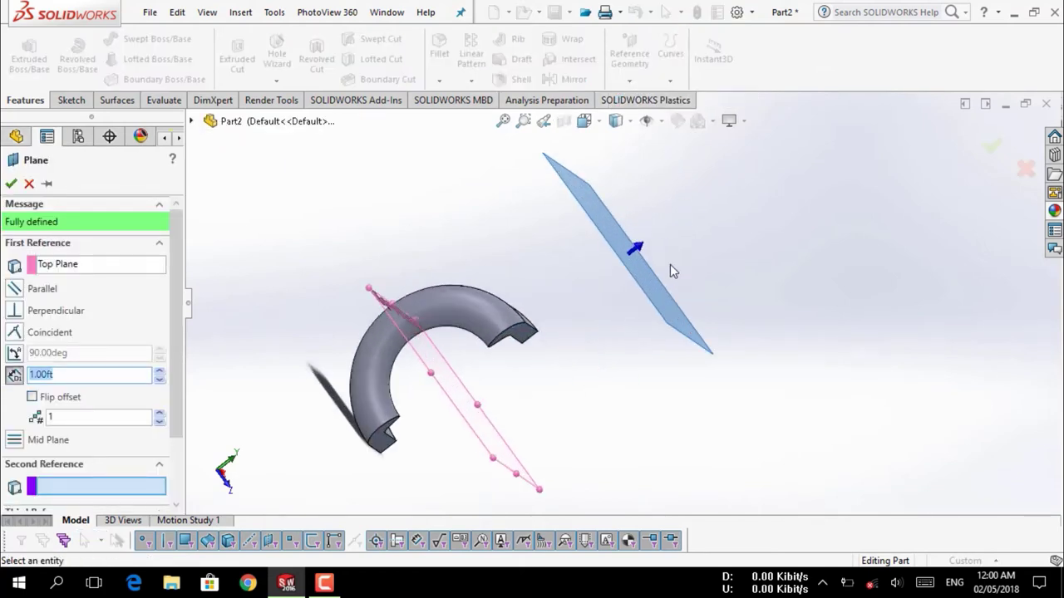
pyautogui.moveTo(566, 392); pyautogui.dragTo(468, 405, button='middle')
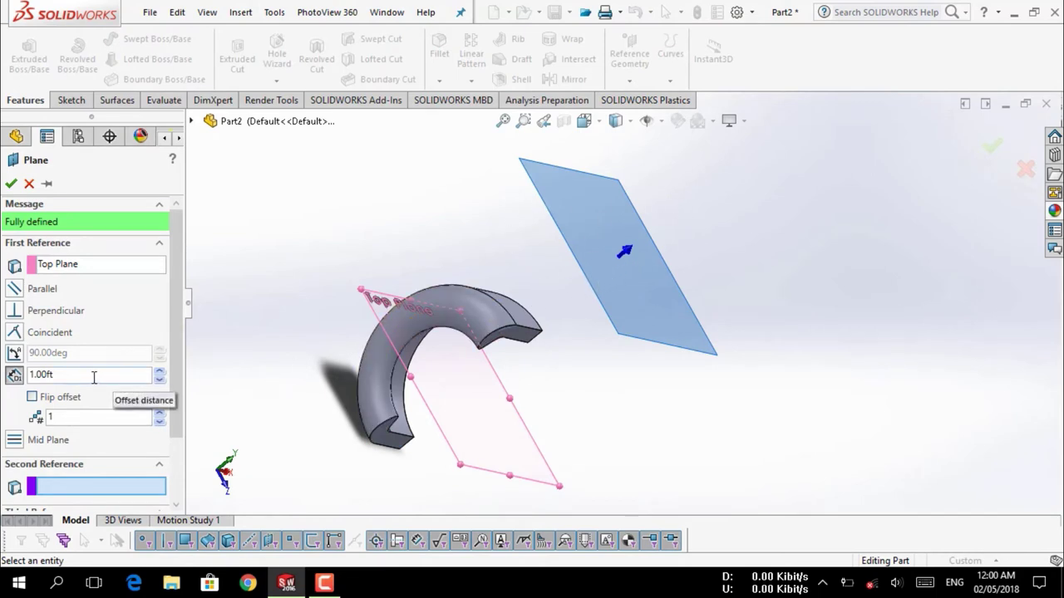
pyautogui.moveTo(94, 378); pyautogui.dragTo(29, 380)
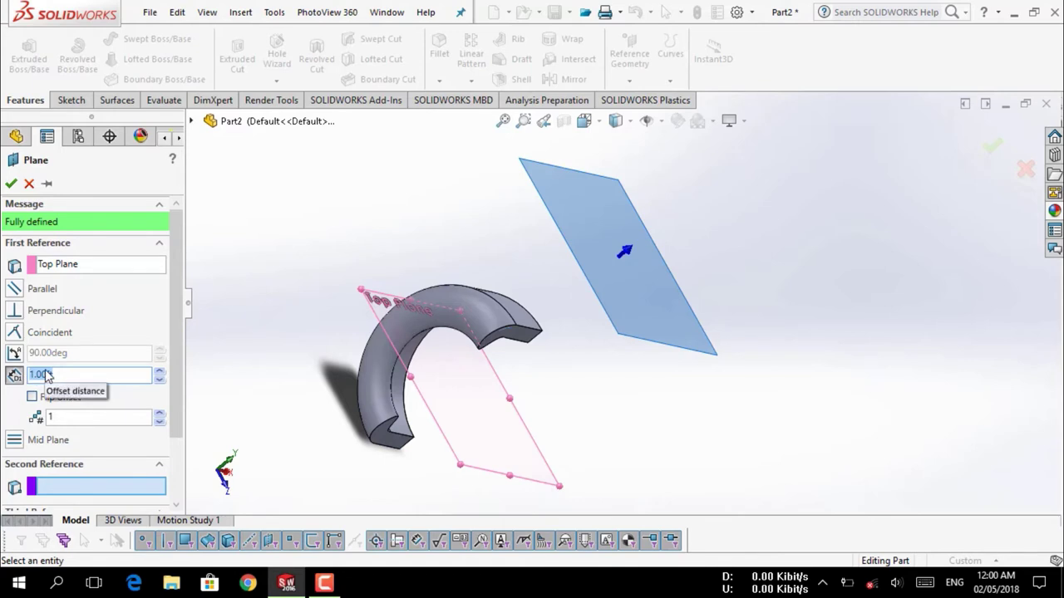
pyautogui.write('0.5')
pyautogui.press('Return')
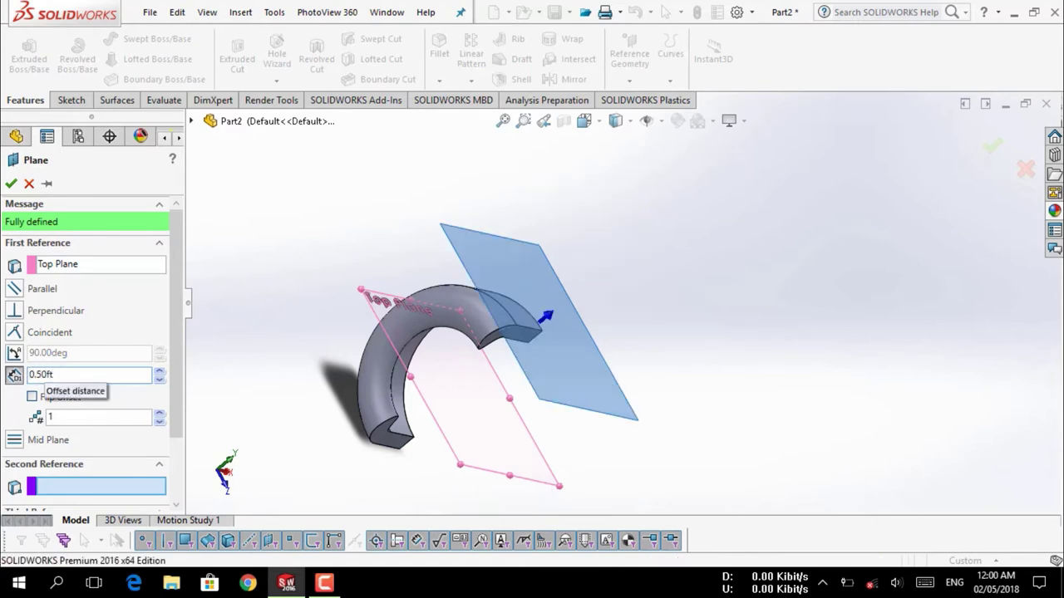
pyautogui.moveTo(424, 335)
pyautogui.mouseDown(button='middle')
pyautogui.moveTo(422, 317)
pyautogui.moveTo(404, 320)
pyautogui.mouseUp(button='middle')
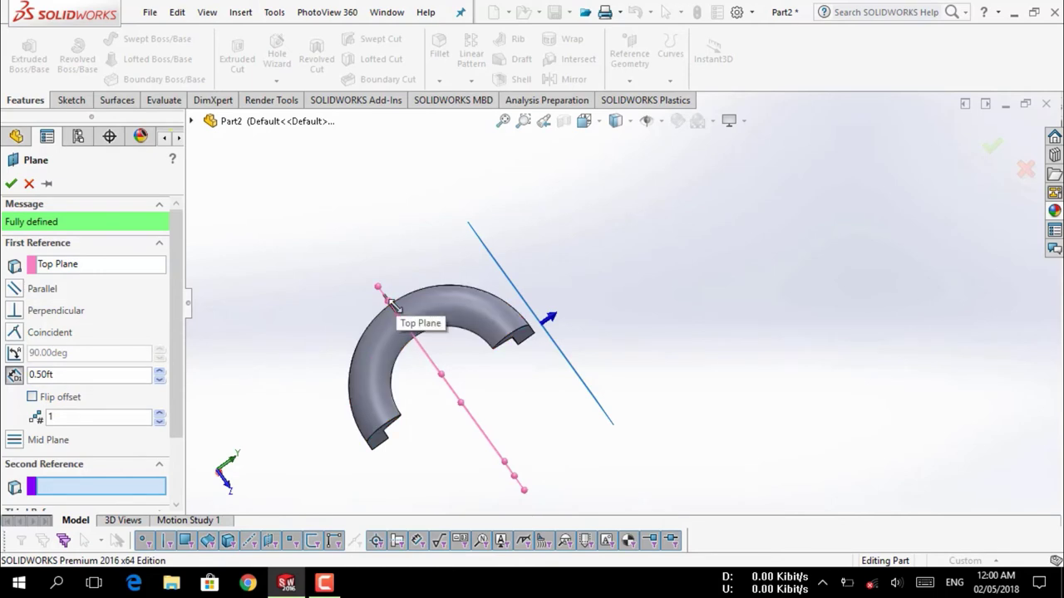
pyautogui.click(10, 184)
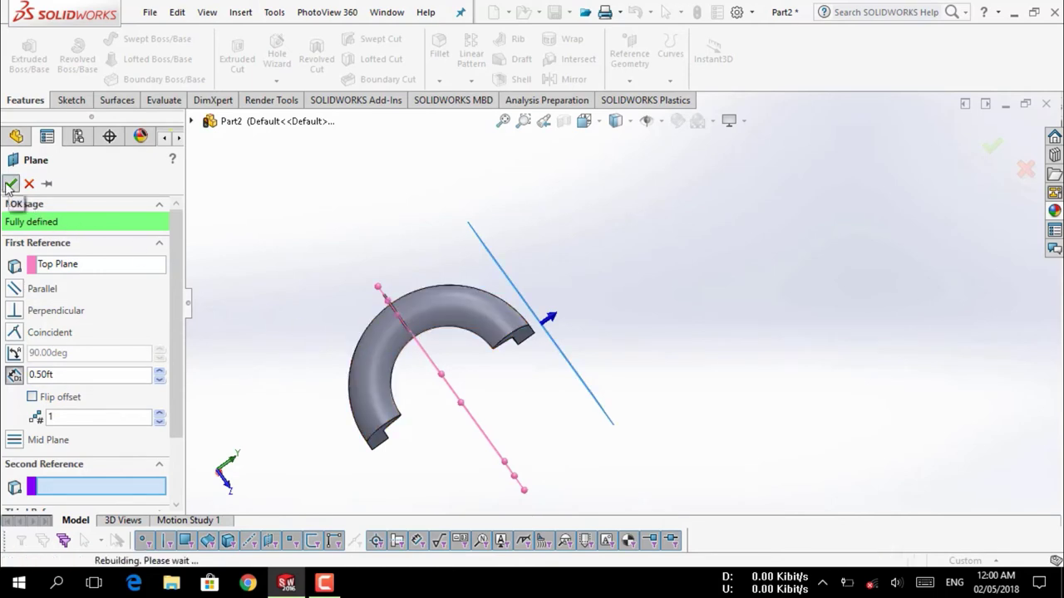
pyautogui.moveTo(731, 352)
pyautogui.mouseDown(button='middle')
pyautogui.moveTo(681, 345)
pyautogui.moveTo(490, 411)
pyautogui.mouseUp(button='middle')
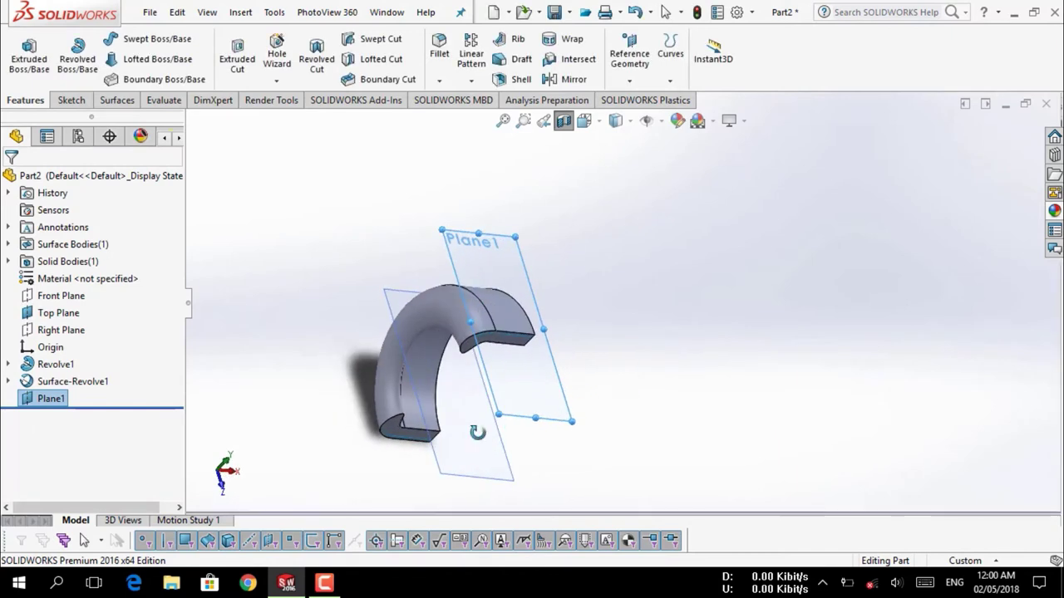
# Select Plane1 and turn the view normal to it
pyautogui.scroll(-3, 494, 407)
pyautogui.click(524, 399)
pyautogui.press('Escape')
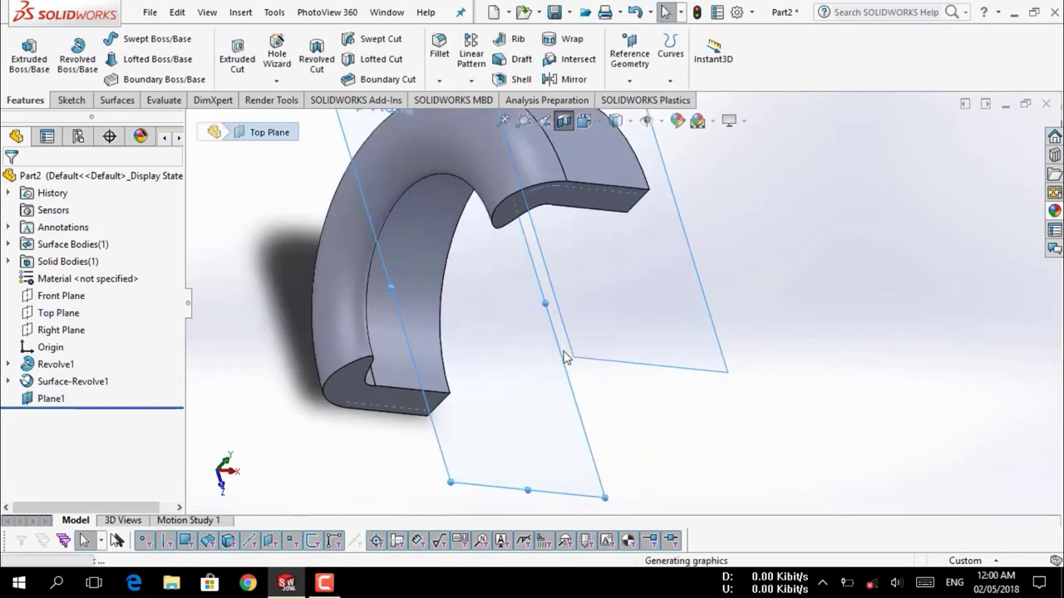
pyautogui.scroll(3, 732, 361)
pyautogui.click(653, 301)
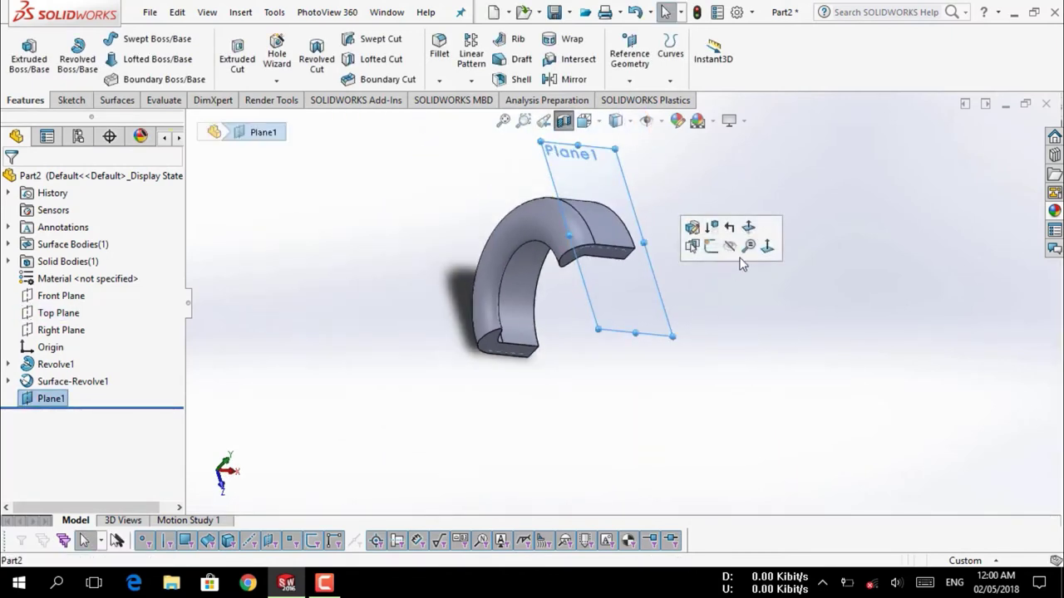
pyautogui.click(767, 246)
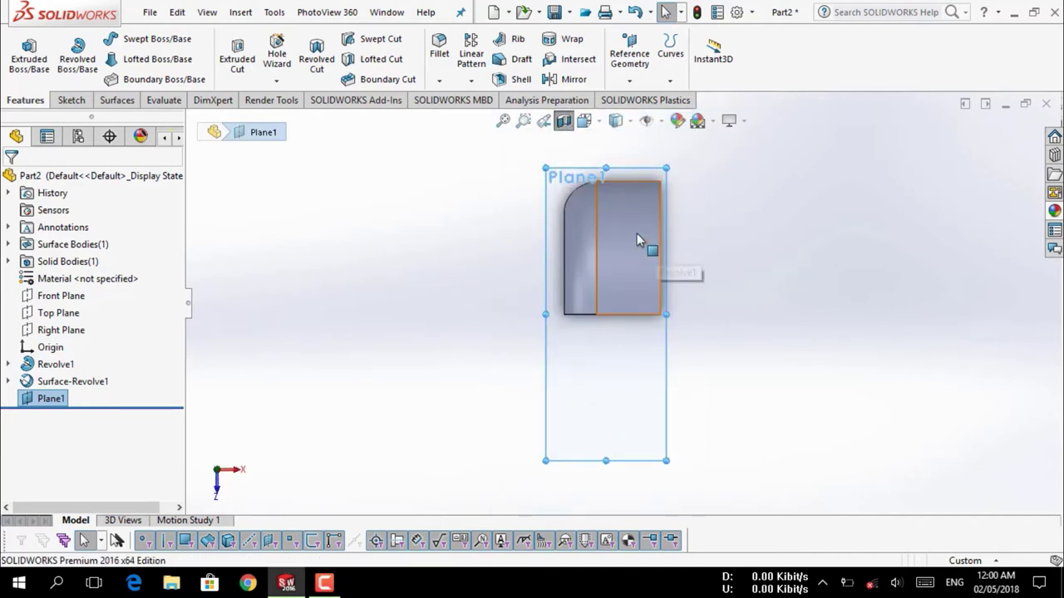
# Turn off the section view so the whole tyre body shows, with sketch tools ready
pyautogui.click(565, 122)
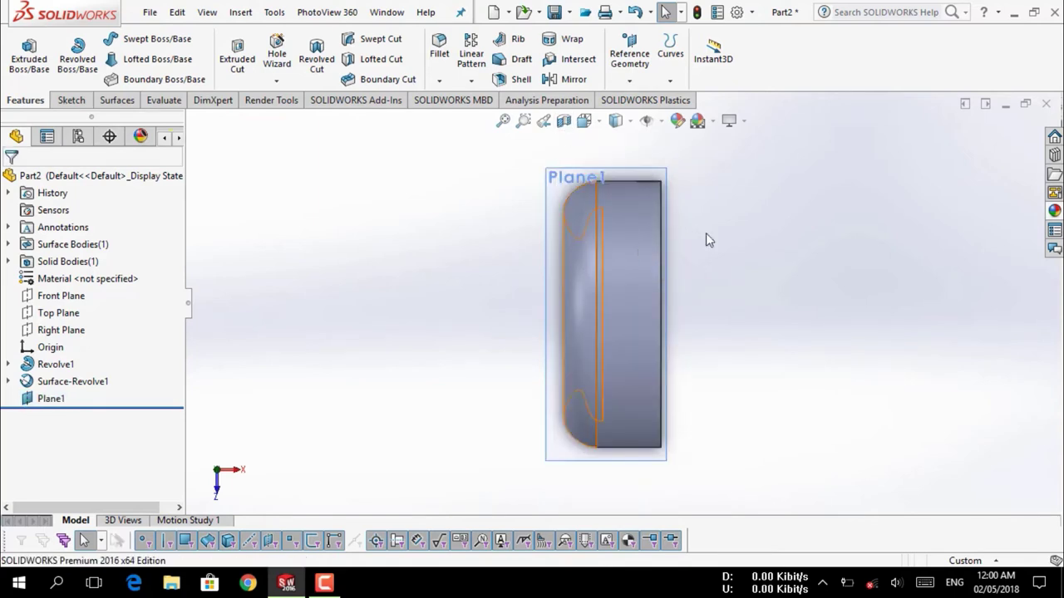
pyautogui.scroll(-2, 685, 311)
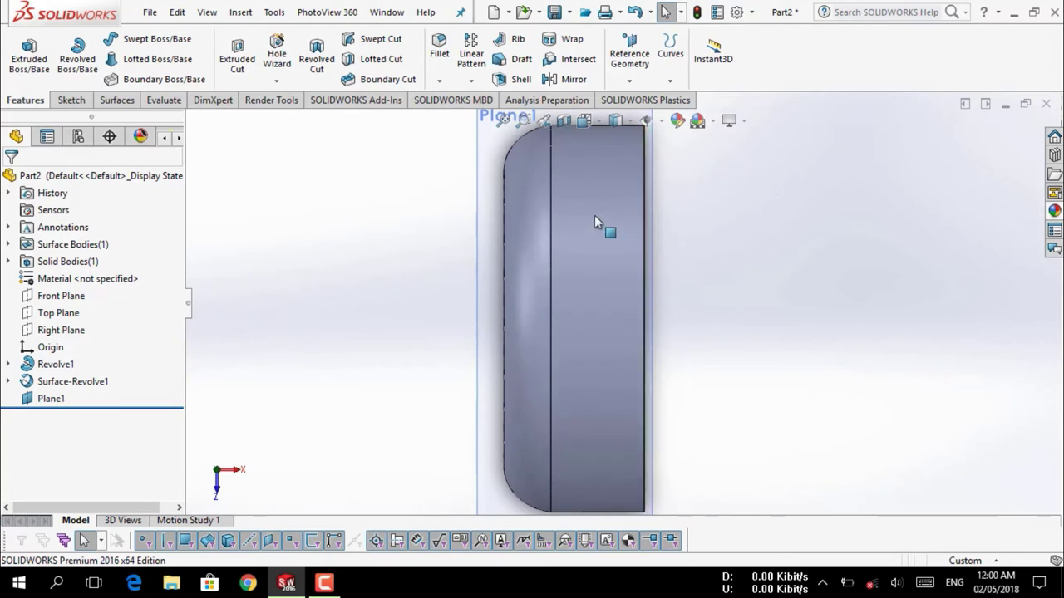
pyautogui.scroll(2, 610, 278)
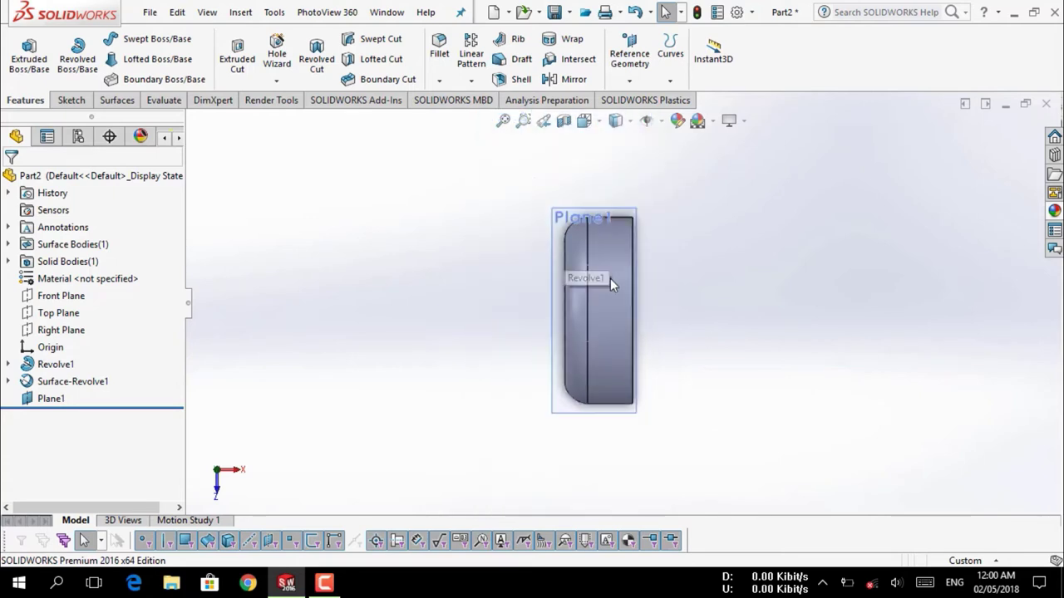
pyautogui.click(73, 100)
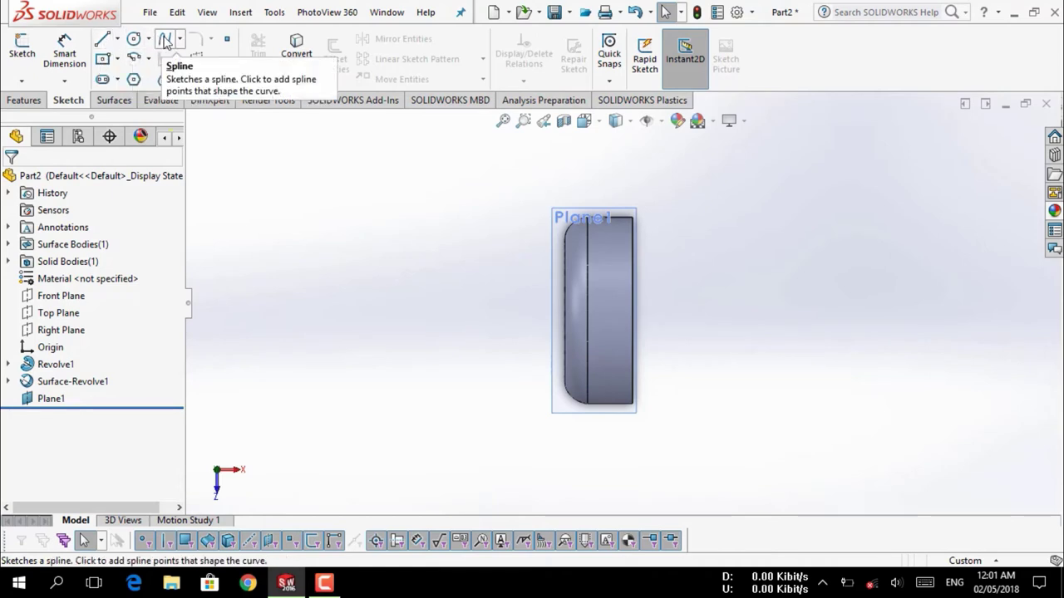
# In Sketch3 on Plane1, draw a five-point spline arcing from the tyre's right edge up and left
pyautogui.click(165, 39)
pyautogui.scroll(-3, 641, 316)
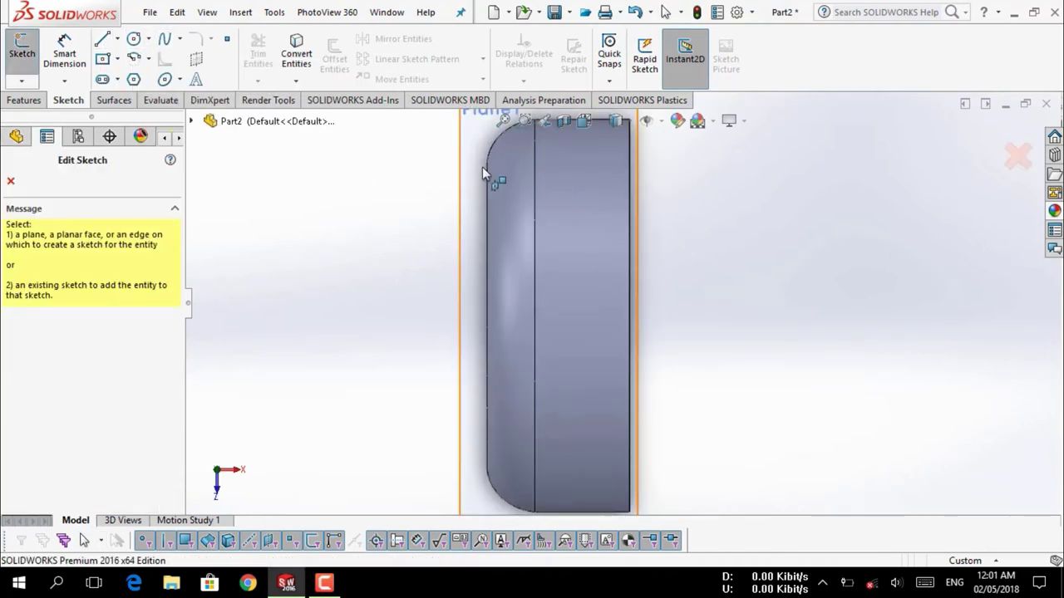
pyautogui.scroll(2, 499, 179)
pyautogui.click(555, 218)
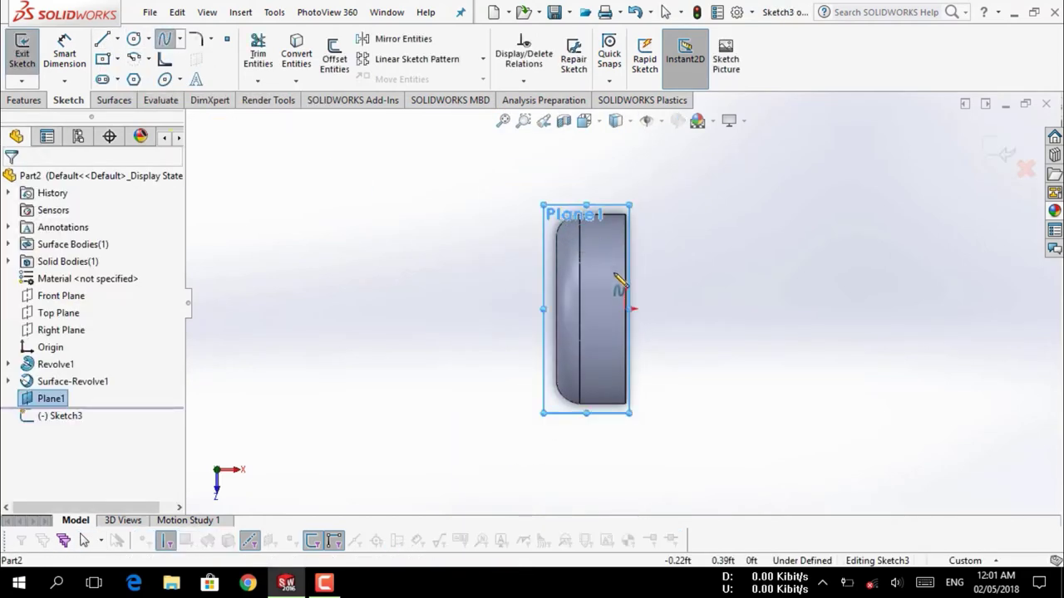
pyautogui.scroll(-2, 625, 316)
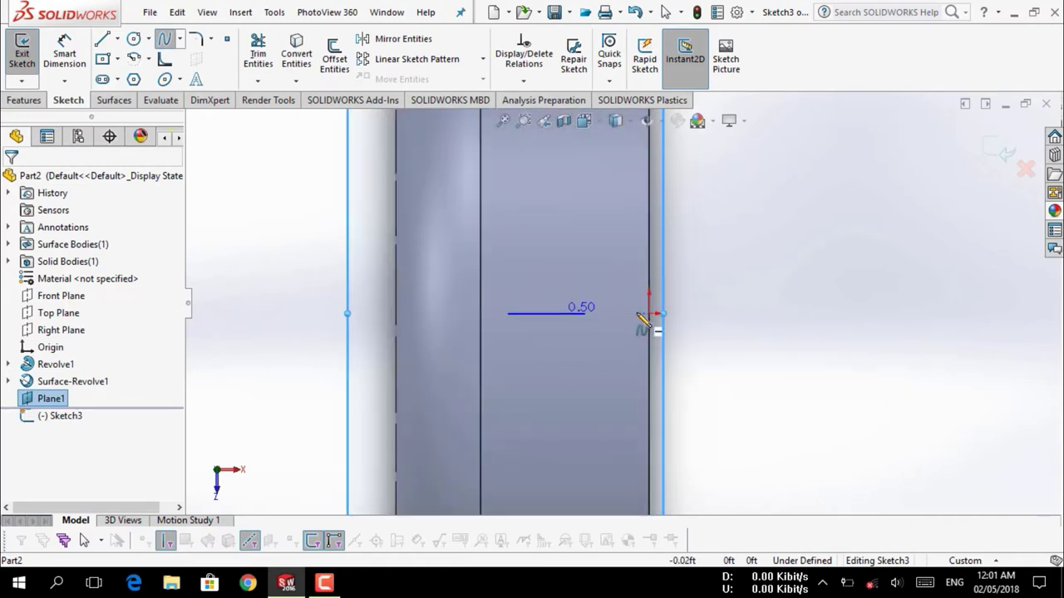
pyautogui.click(636, 314)
pyautogui.click(617, 271)
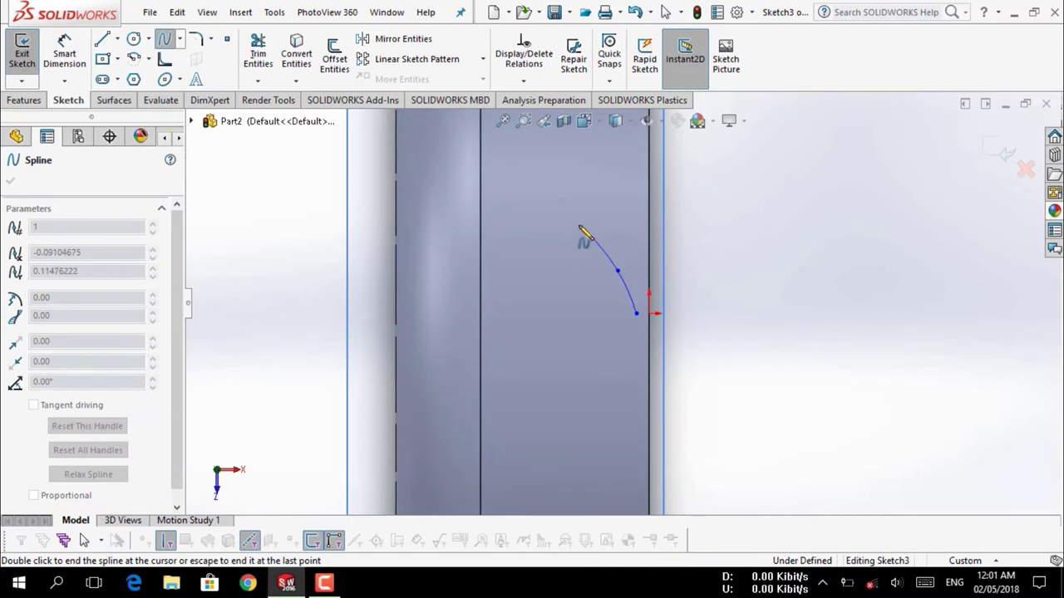
pyautogui.click(579, 224)
pyautogui.click(529, 200)
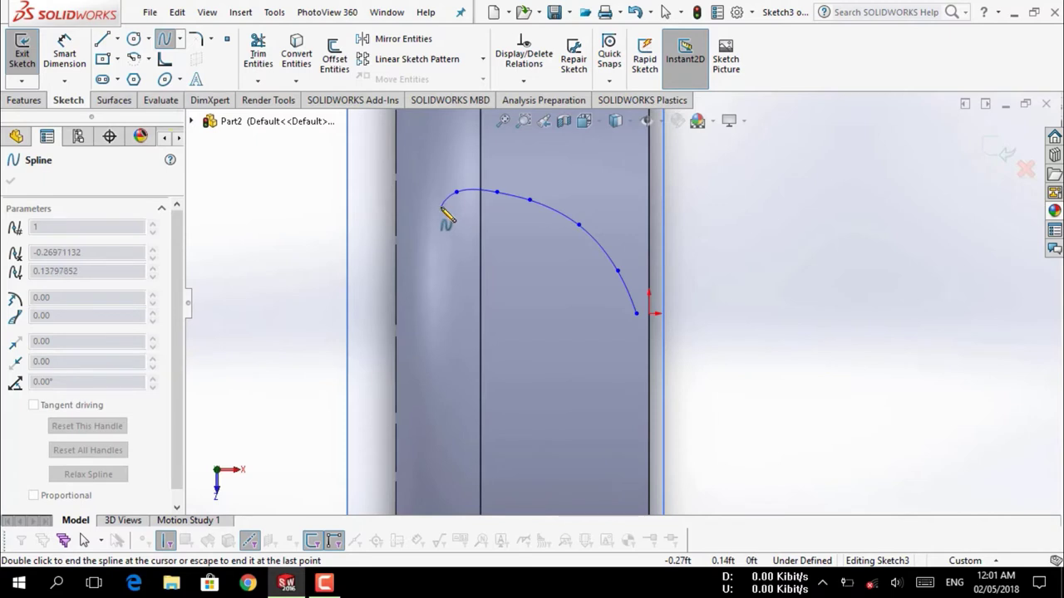
pyautogui.doubleClick(442, 205)
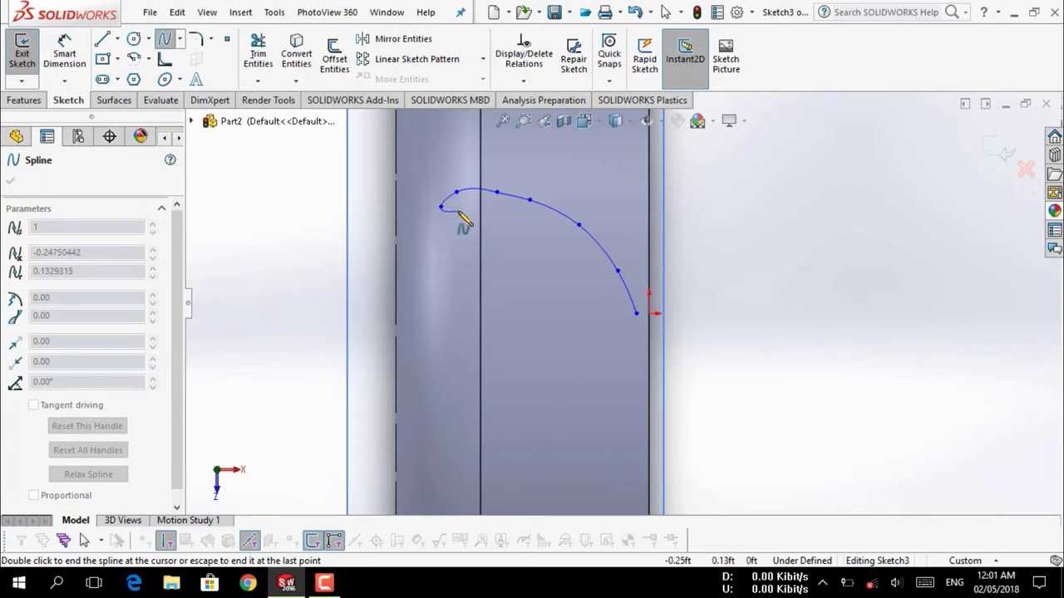
pyautogui.press('Escape')
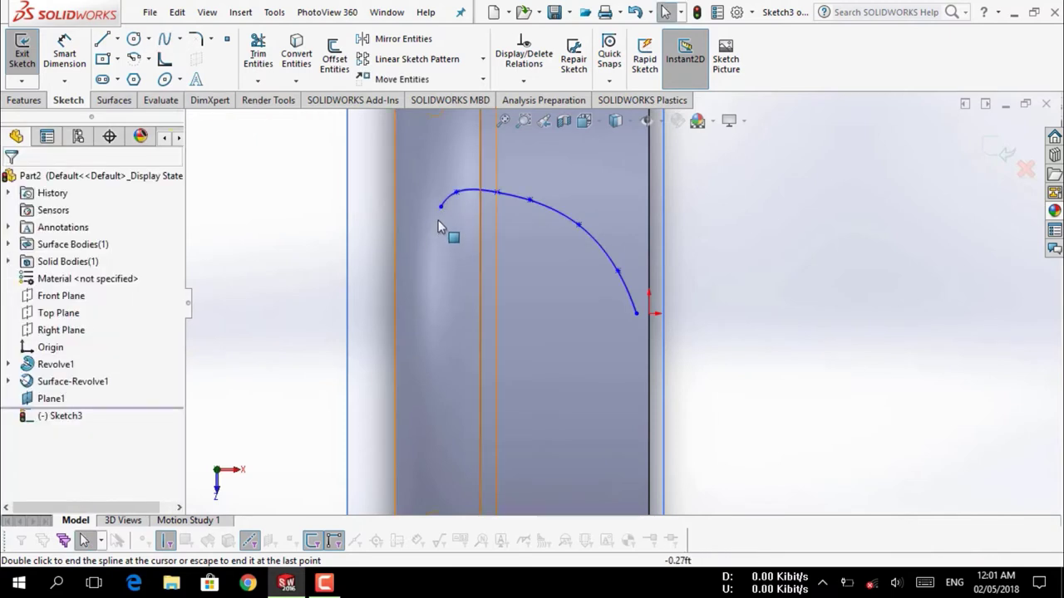
pyautogui.press('f')
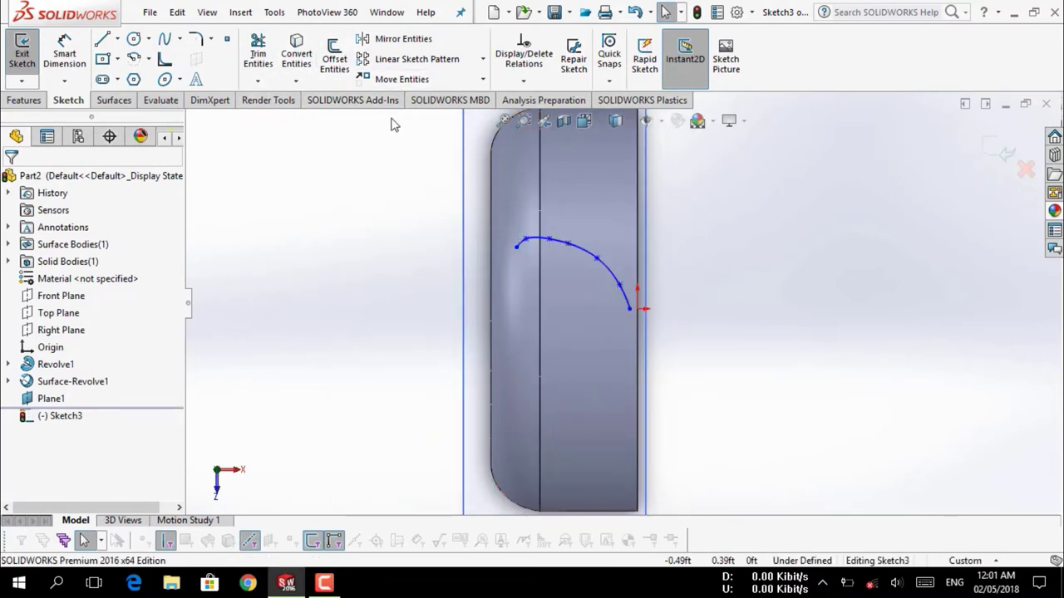
# Offset the groove spline outward by 0.03333333ft to form a parallel curve
pyautogui.click(336, 65)
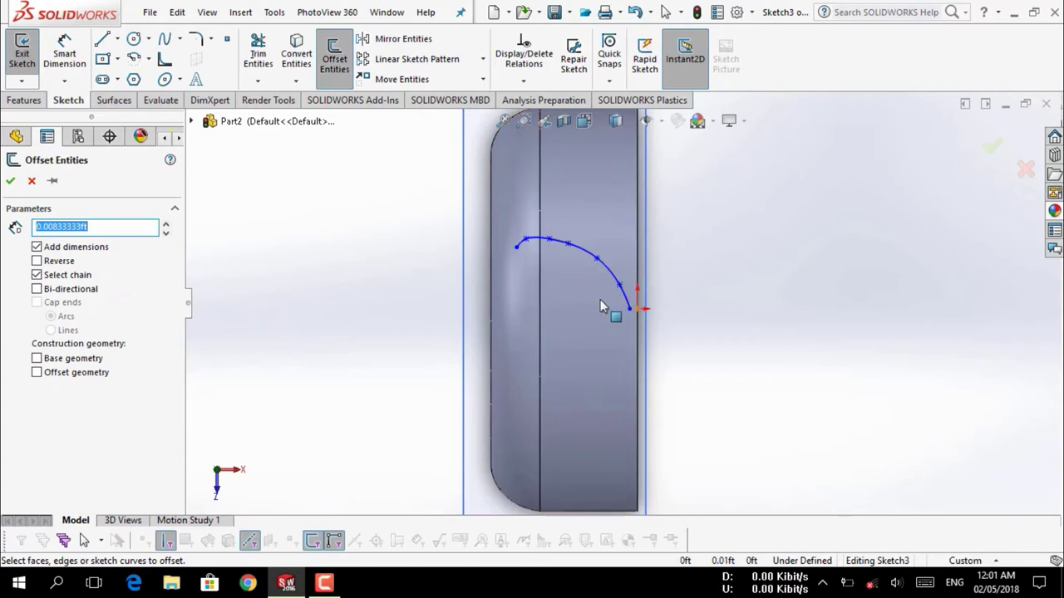
pyautogui.click(575, 248)
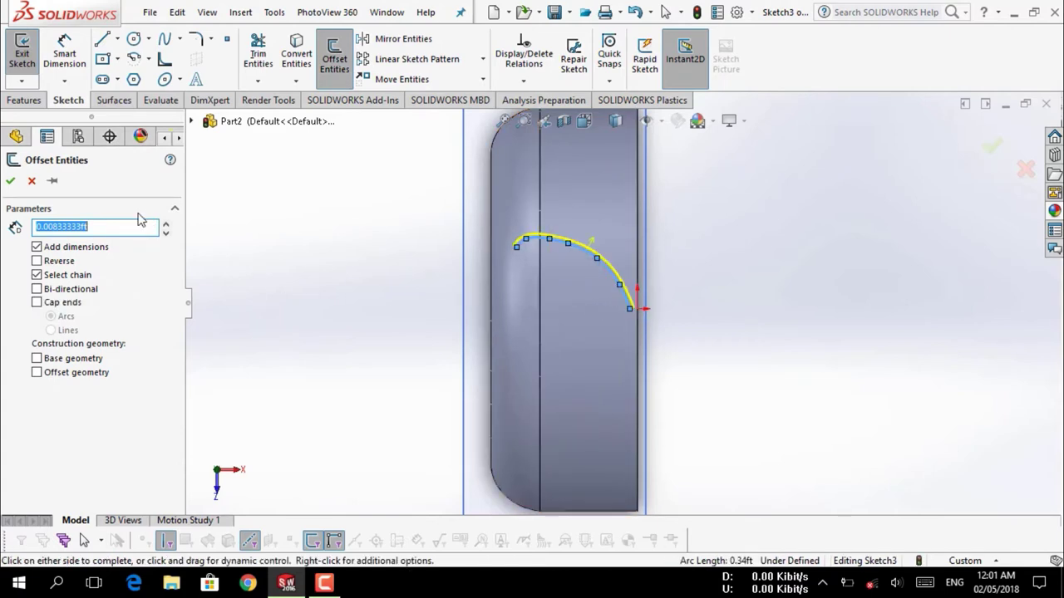
pyautogui.click(167, 224)
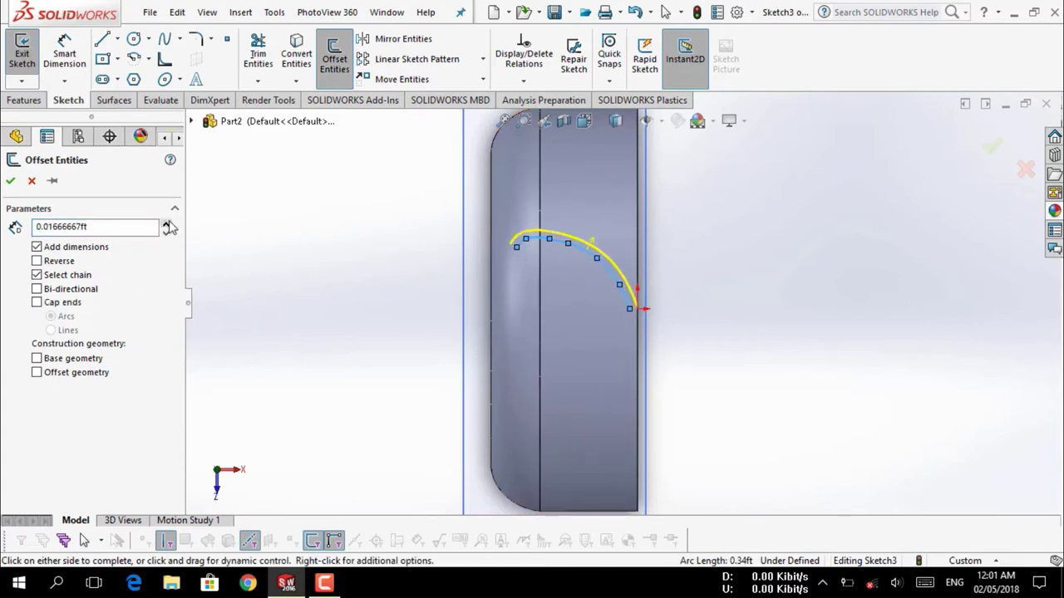
pyautogui.click(167, 224)
pyautogui.scroll(-1, 567, 264)
pyautogui.scroll(-1, 567, 264)
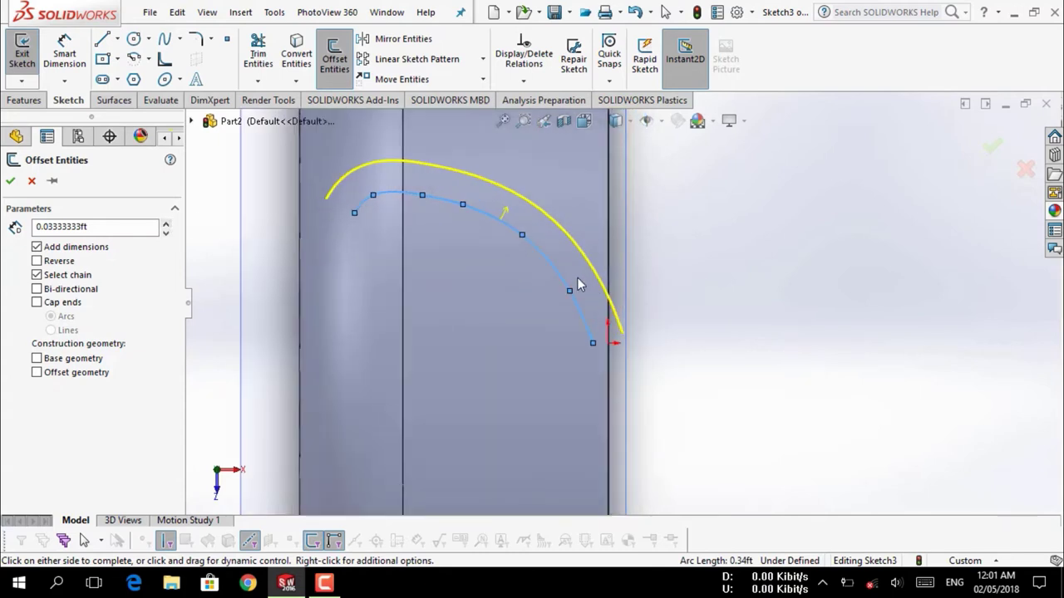
pyautogui.scroll(-1, 561, 266)
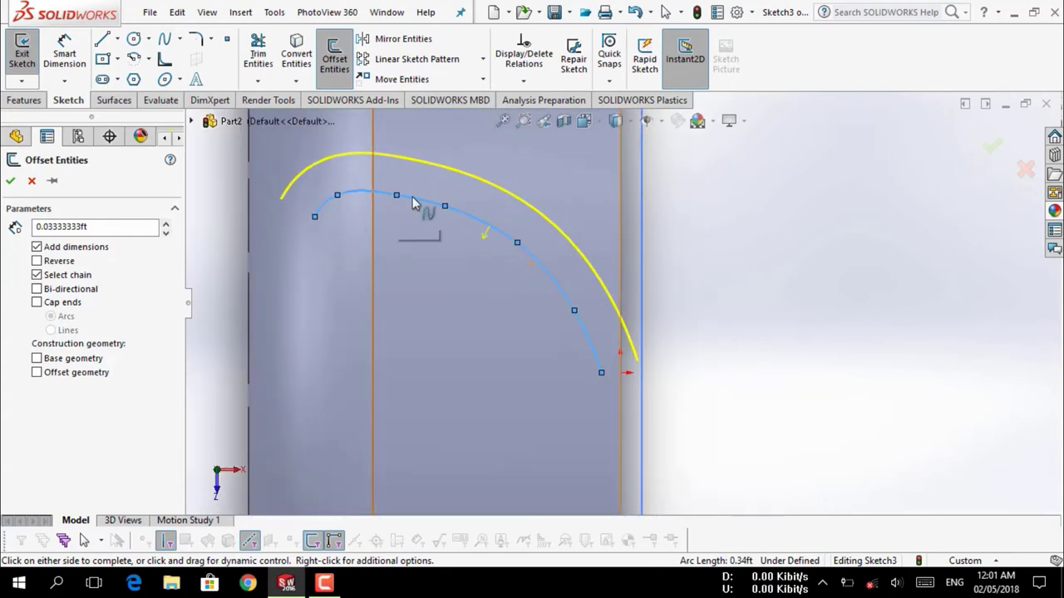
pyautogui.click(10, 182)
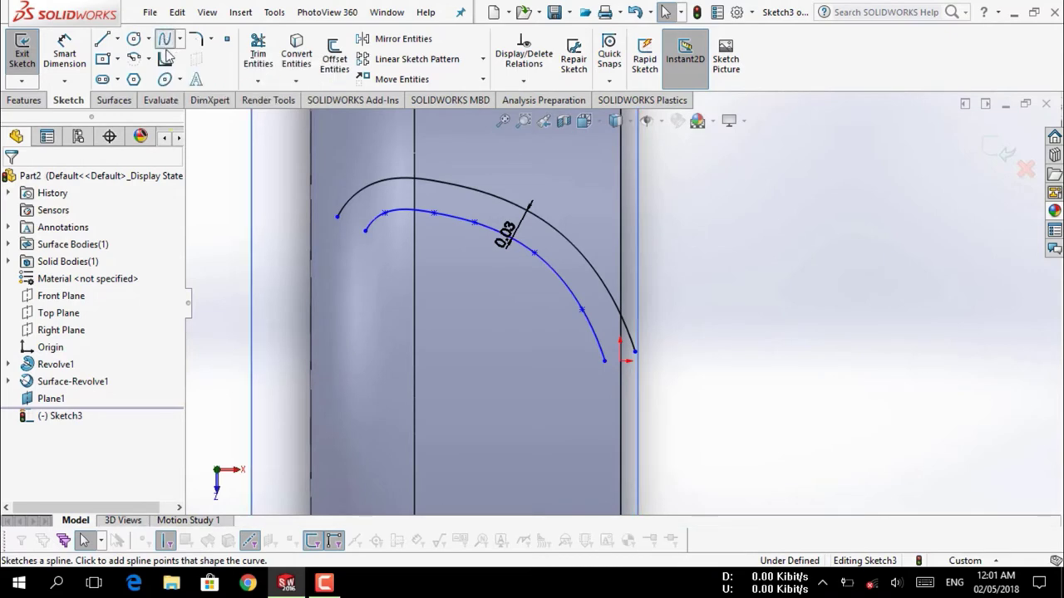
# Draw a hooked spline joining the offset arc's left end to the inner curve's left end
pyautogui.click(166, 50)
pyautogui.scroll(-3, 356, 216)
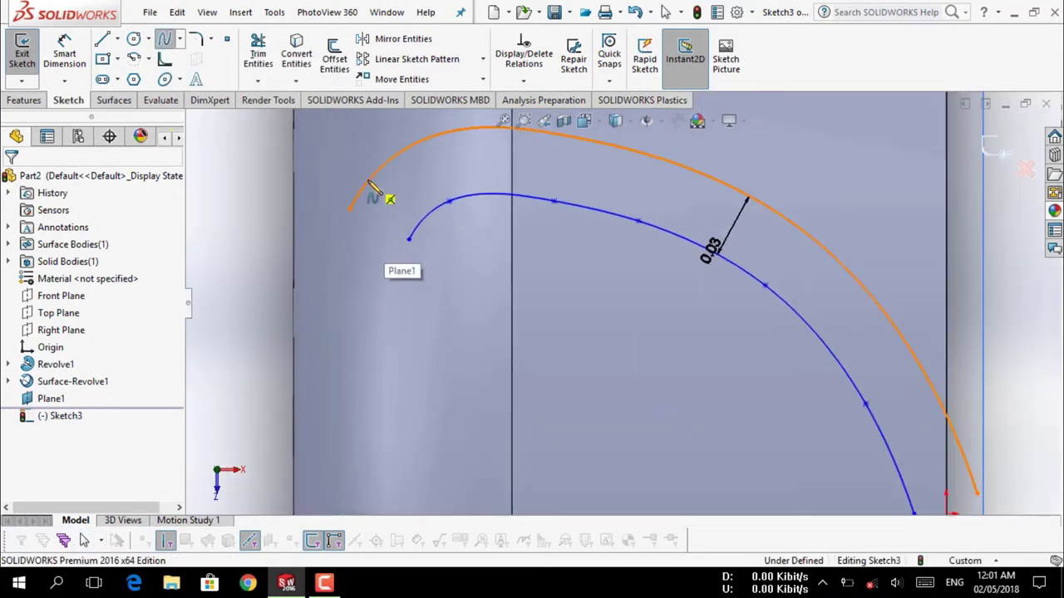
pyautogui.click(368, 184)
pyautogui.click(362, 281)
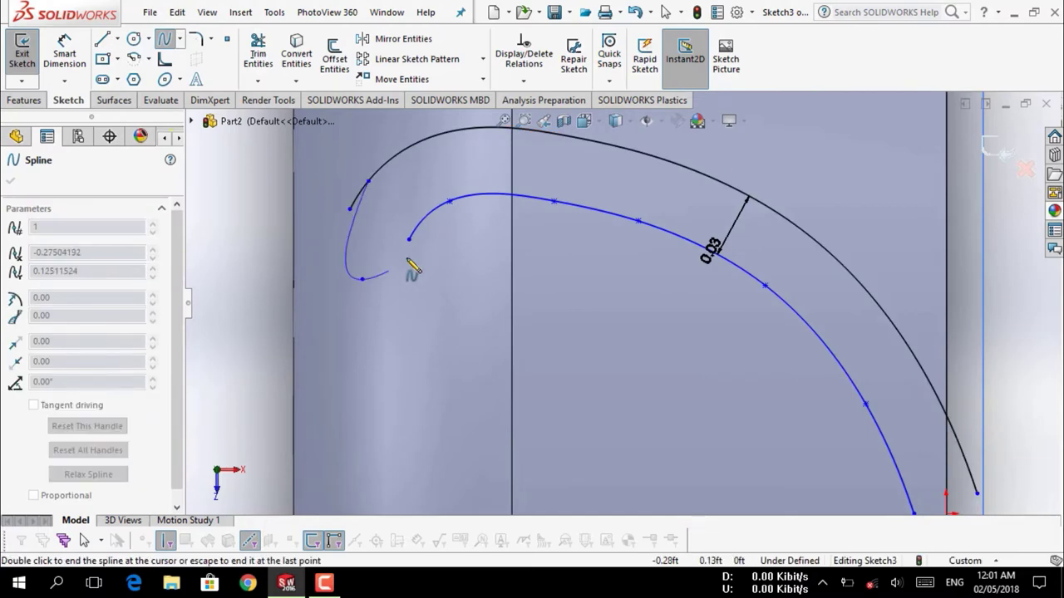
pyautogui.click(409, 240)
pyautogui.press('Escape')
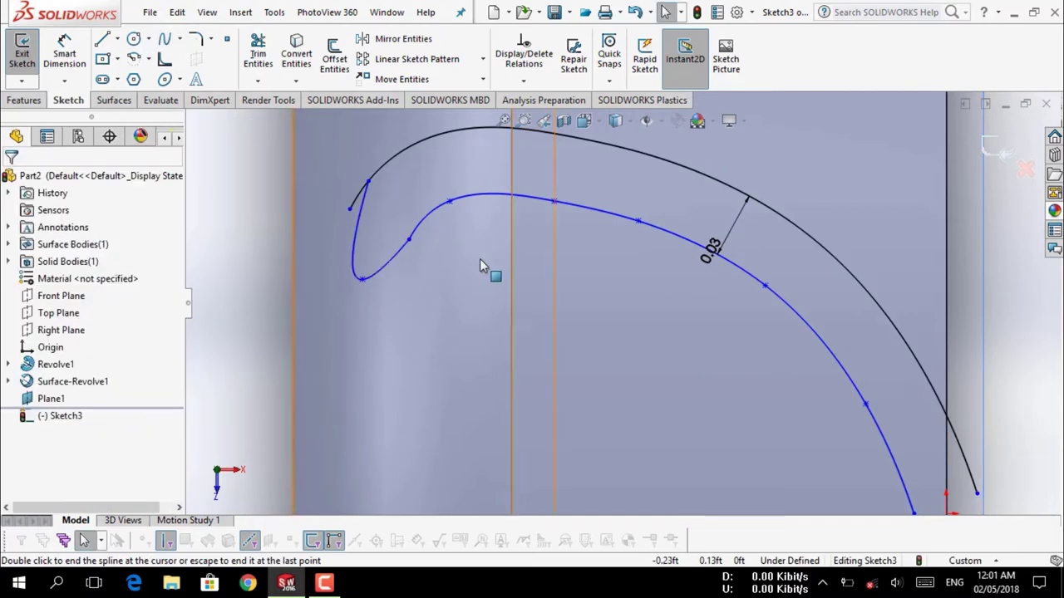
pyautogui.scroll(3, 611, 306)
pyautogui.scroll(-5, 653, 345)
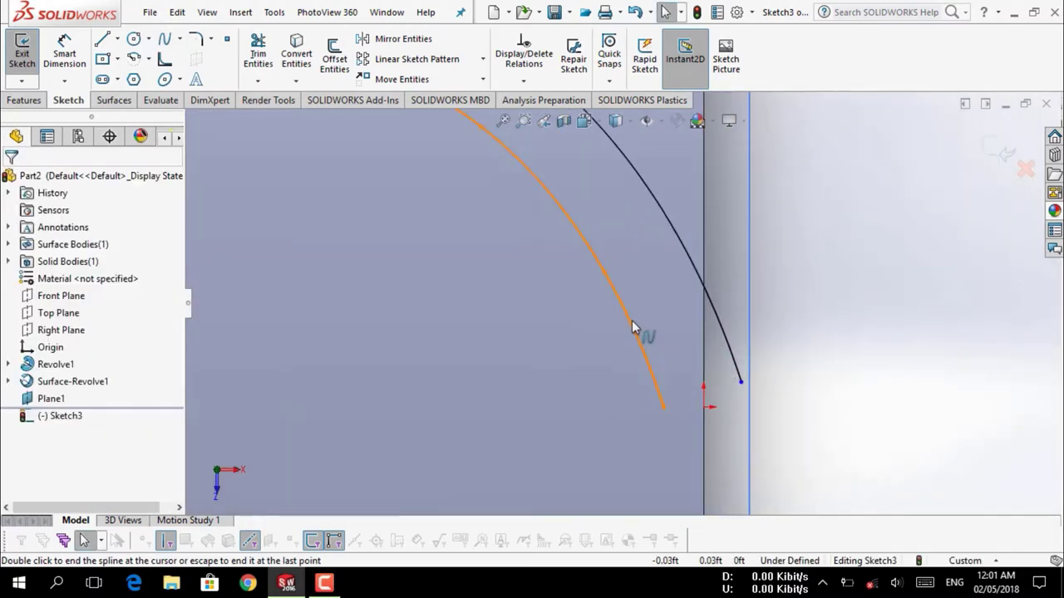
# Draw a second hooked spline linking the inner curve to the offset arc at the right end
pyautogui.click(165, 39)
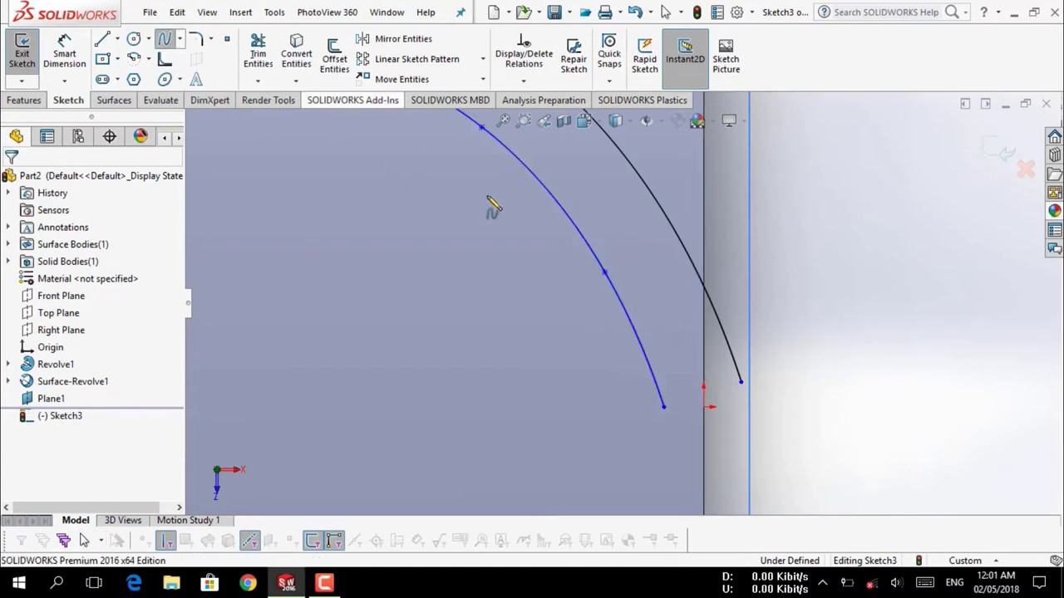
pyautogui.click(604, 272)
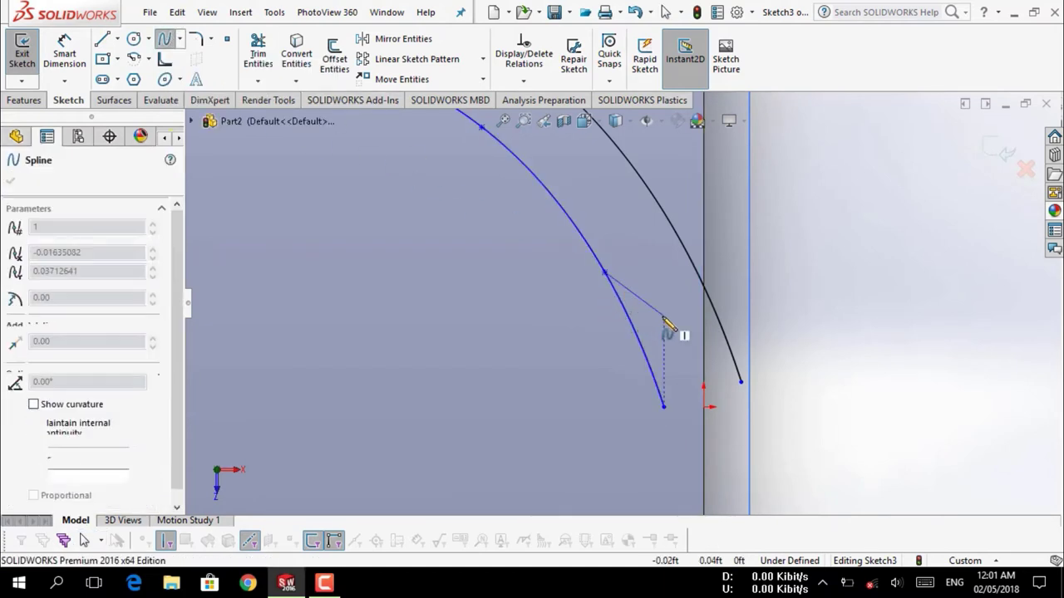
pyautogui.click(671, 311)
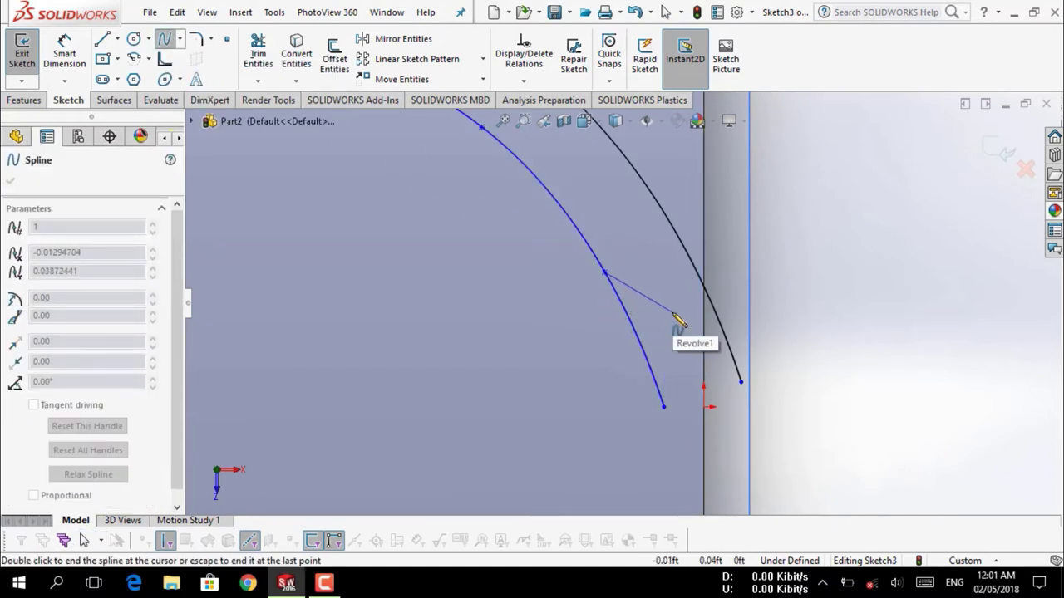
pyautogui.doubleClick(687, 249)
pyautogui.press('Escape')
pyautogui.scroll(2, 723, 262)
pyautogui.scroll(1, 623, 296)
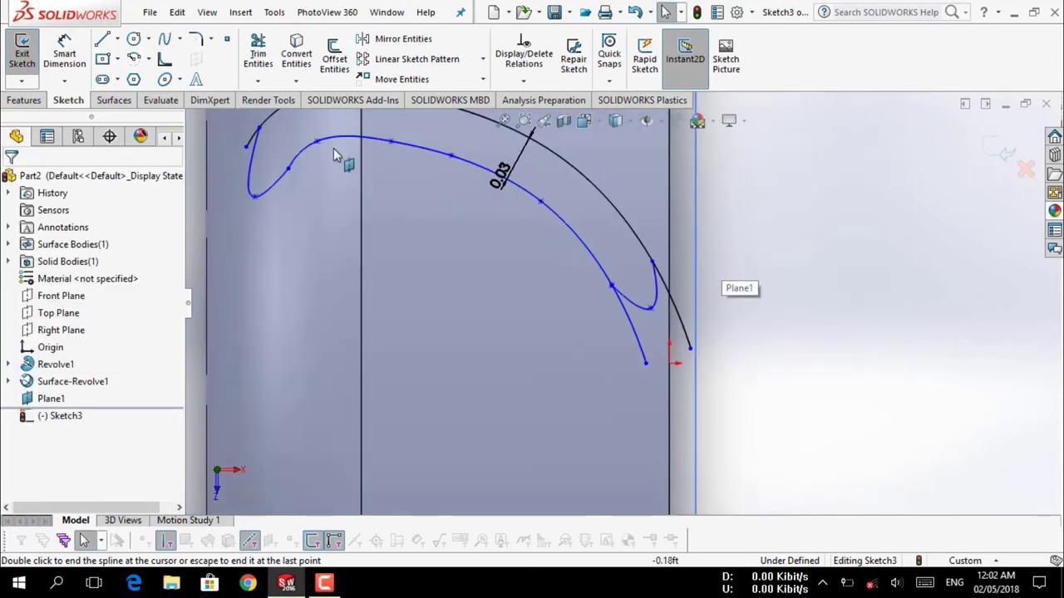
pyautogui.click(257, 54)
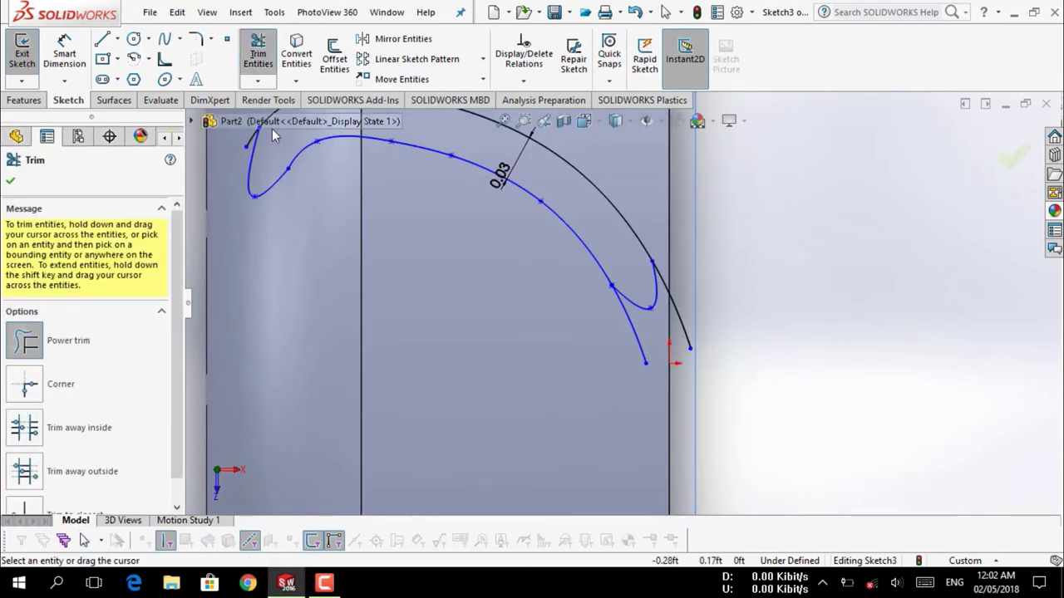
# Power-trim the overhanging curve ends from the groove outline
pyautogui.scroll(-2, 279, 167)
pyautogui.scroll(-2, 299, 162)
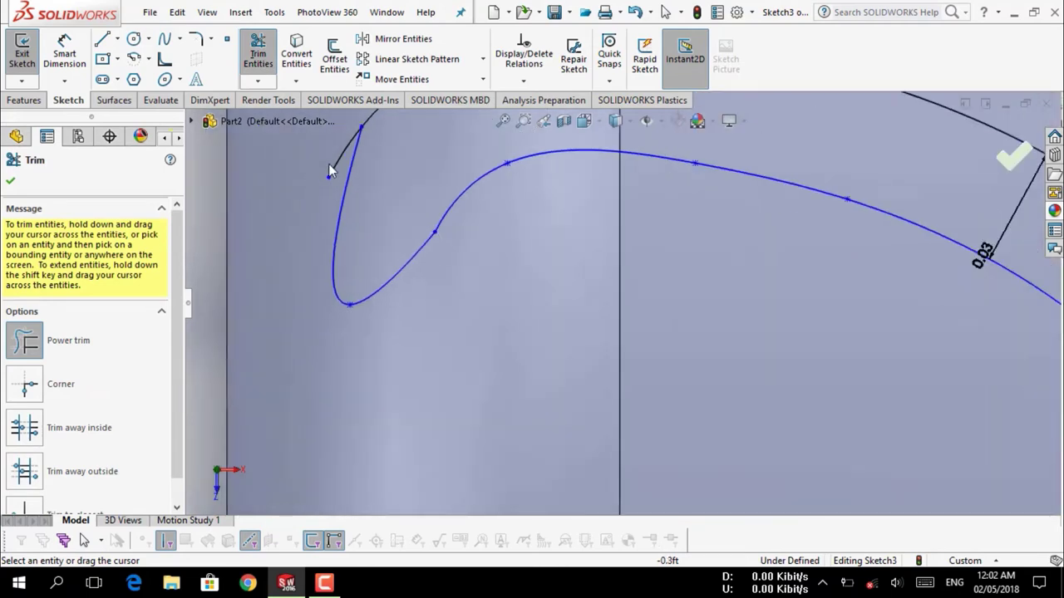
pyautogui.scroll(-2, 349, 154)
pyautogui.scroll(1, 413, 243)
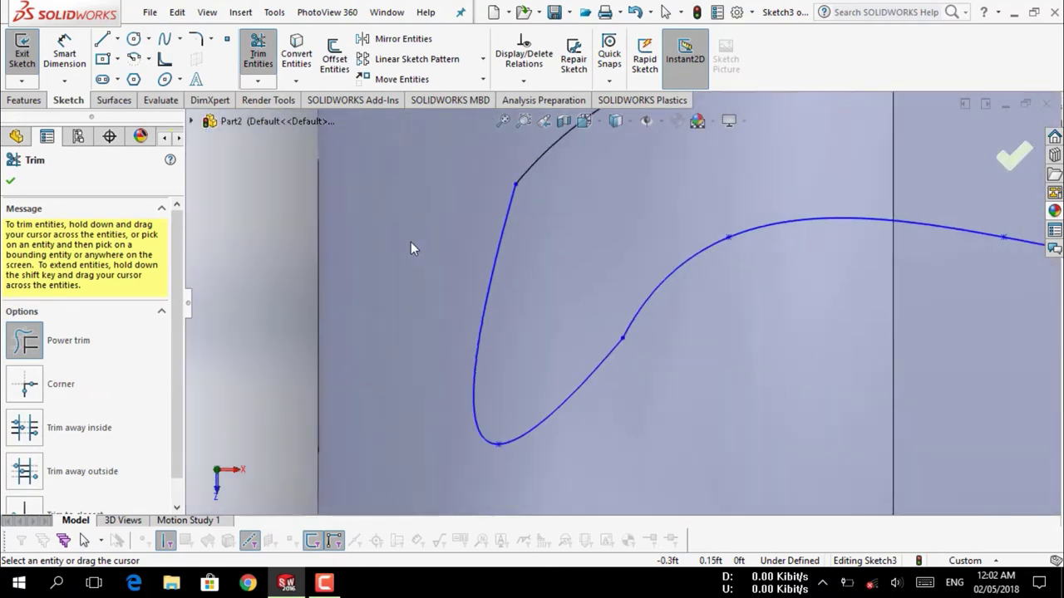
pyautogui.scroll(3, 625, 284)
pyautogui.scroll(3, 737, 314)
pyautogui.scroll(1, 728, 342)
pyautogui.scroll(-2, 728, 343)
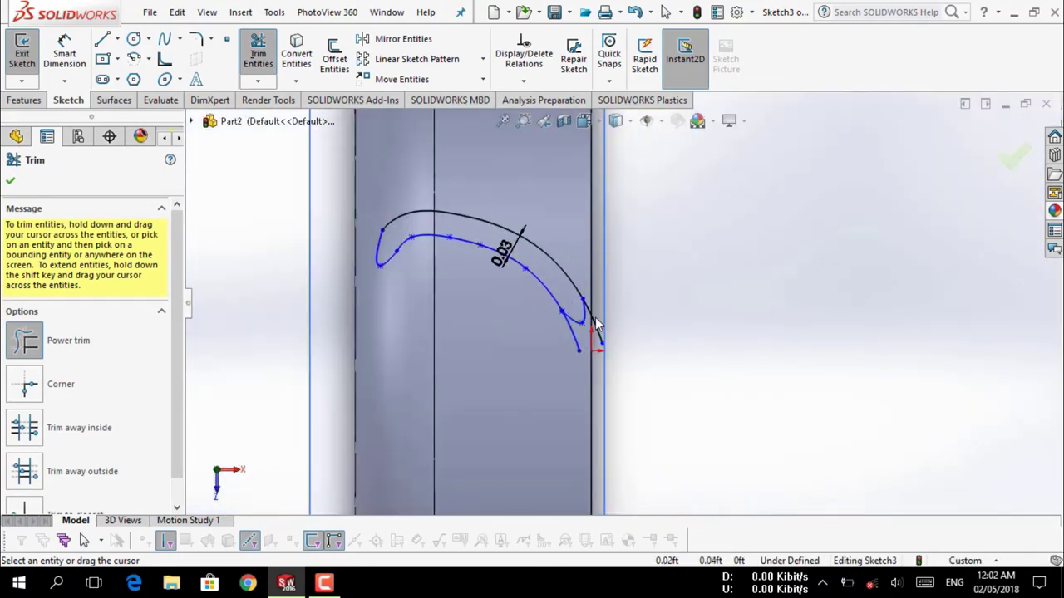
pyautogui.scroll(-3, 632, 333)
pyautogui.scroll(-2, 540, 365)
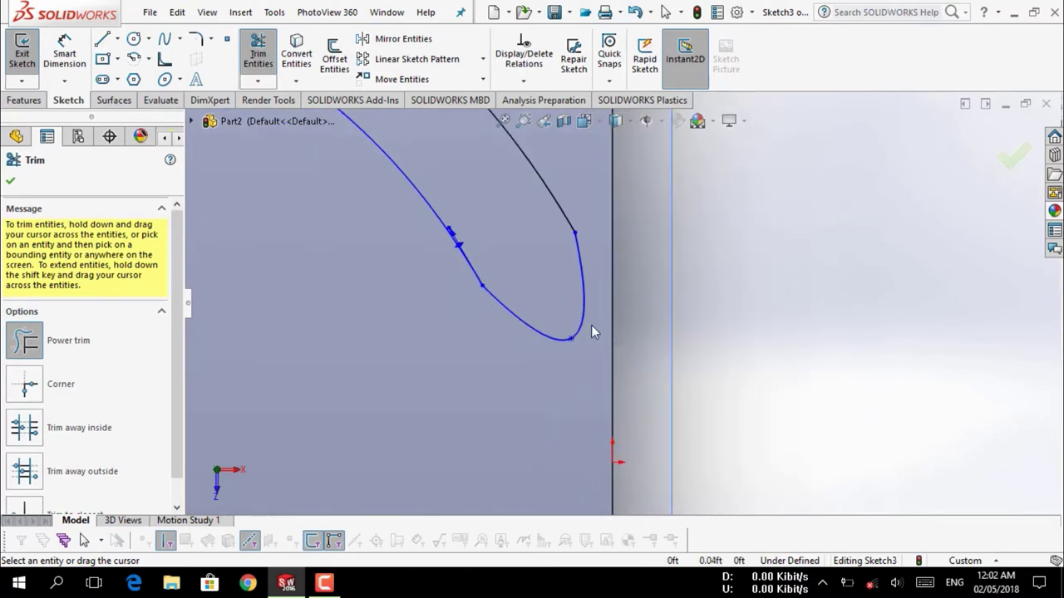
pyautogui.scroll(2, 591, 325)
pyautogui.scroll(2, 512, 297)
pyautogui.press('Escape')
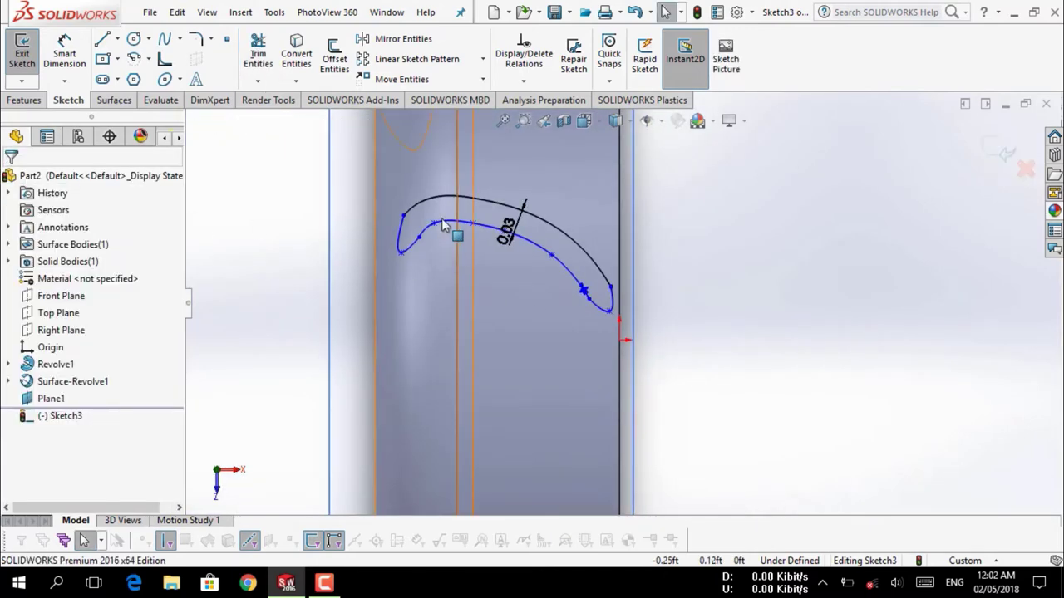
# Drag a spline point to smooth the groove outline's left bend into a closed loop
pyautogui.scroll(-3, 442, 218)
pyautogui.scroll(-3, 453, 274)
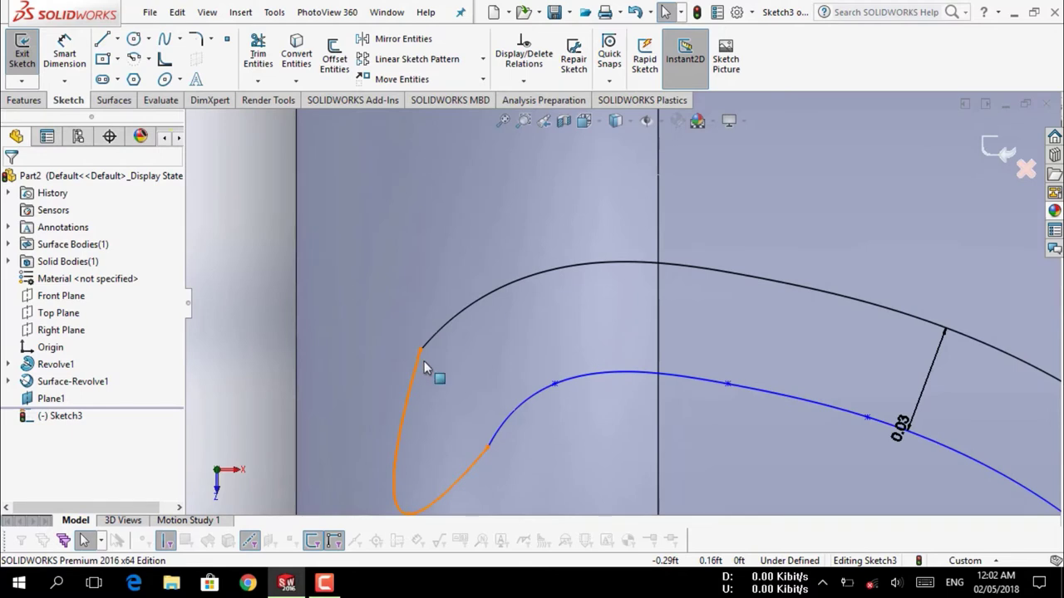
pyautogui.scroll(2, 586, 391)
pyautogui.scroll(-3, 541, 404)
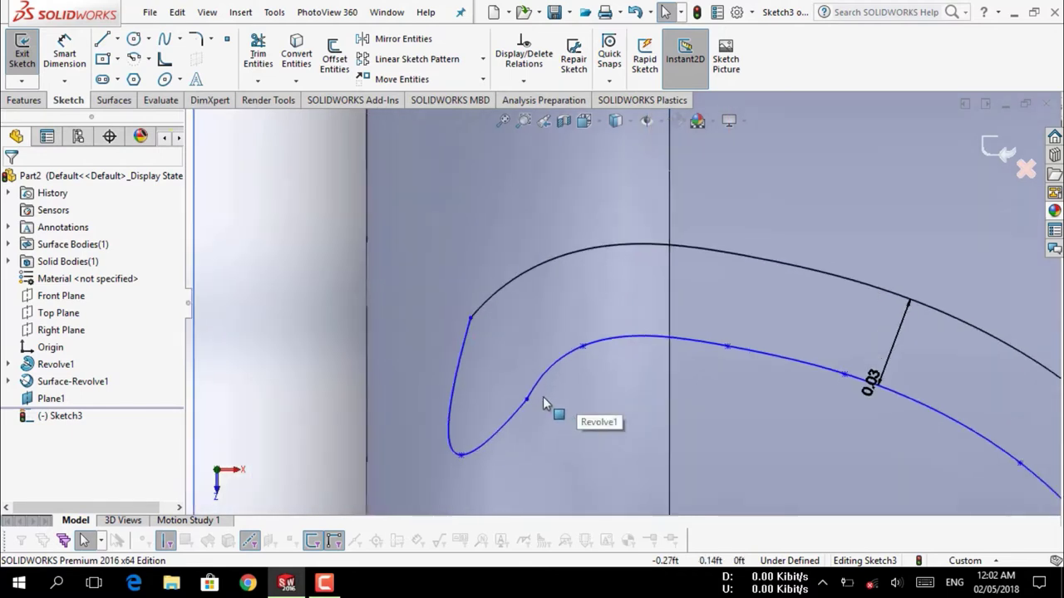
pyautogui.scroll(-2, 527, 399)
pyautogui.click(525, 391)
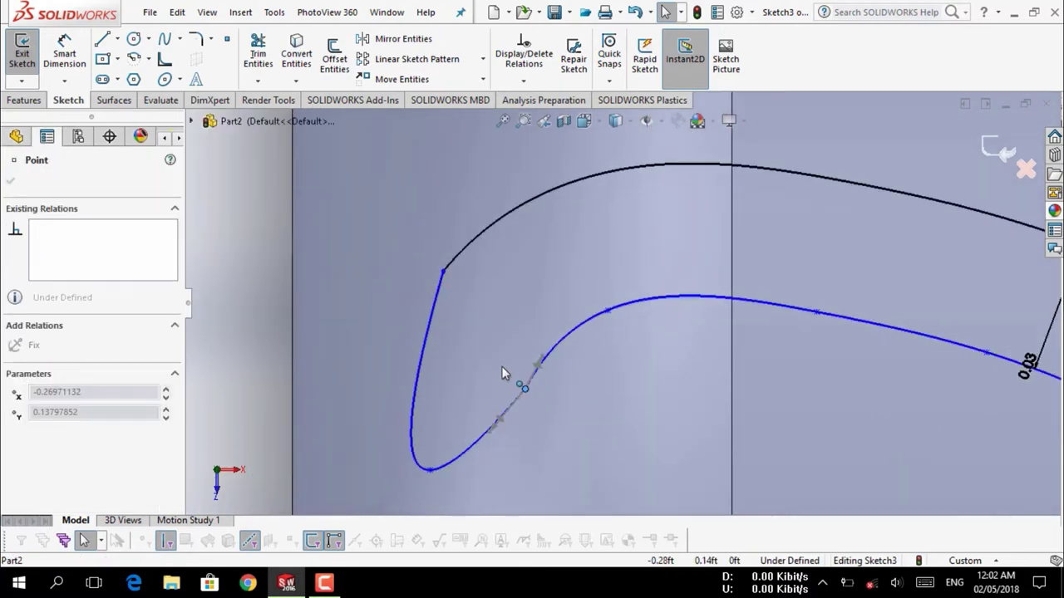
pyautogui.moveTo(534, 388); pyautogui.dragTo(514, 373)
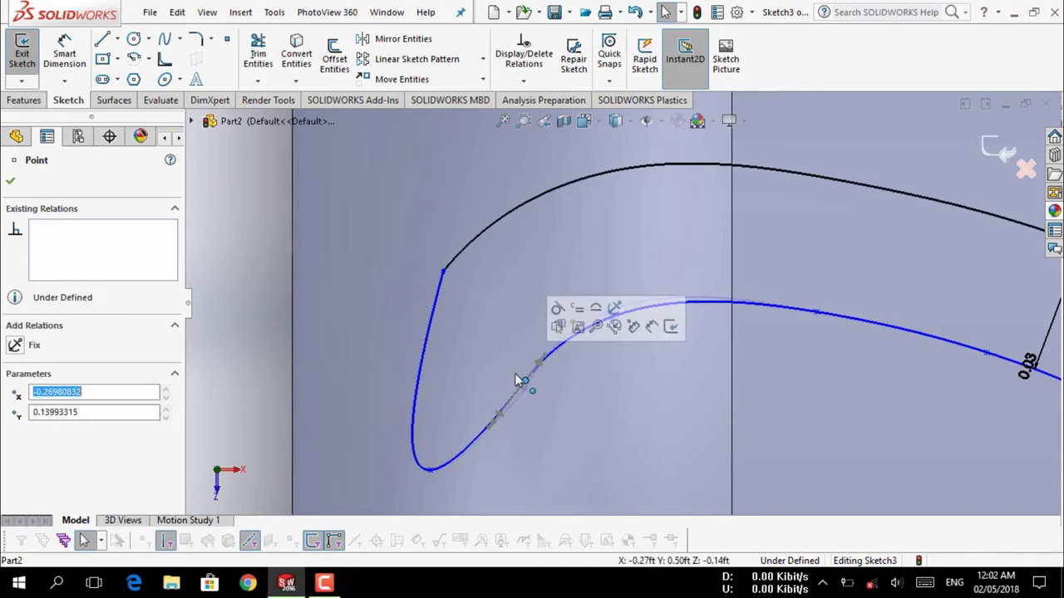
pyautogui.scroll(3, 515, 374)
pyautogui.scroll(2, 543, 371)
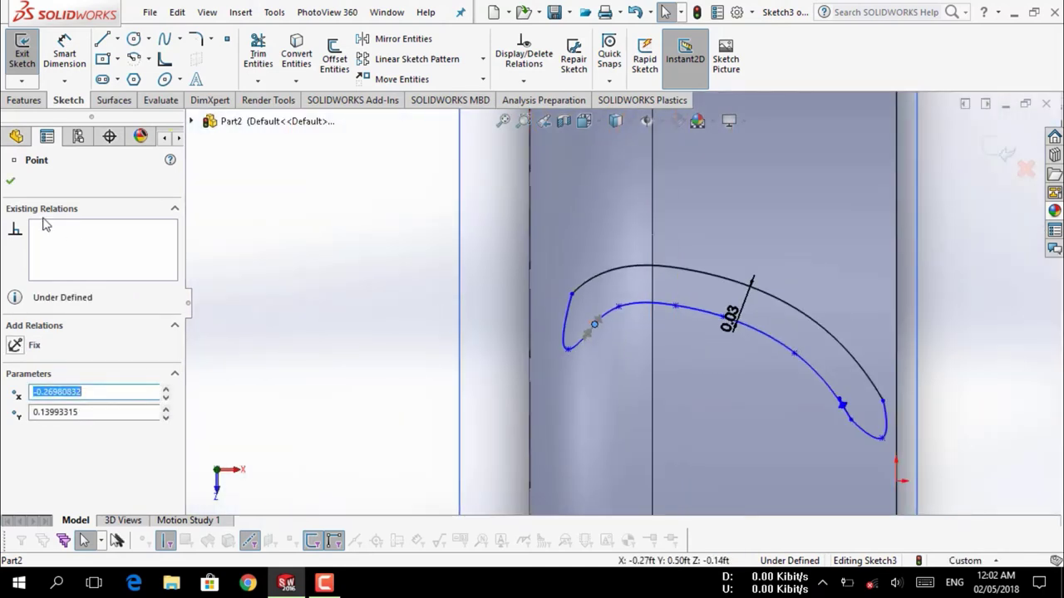
pyautogui.click(11, 183)
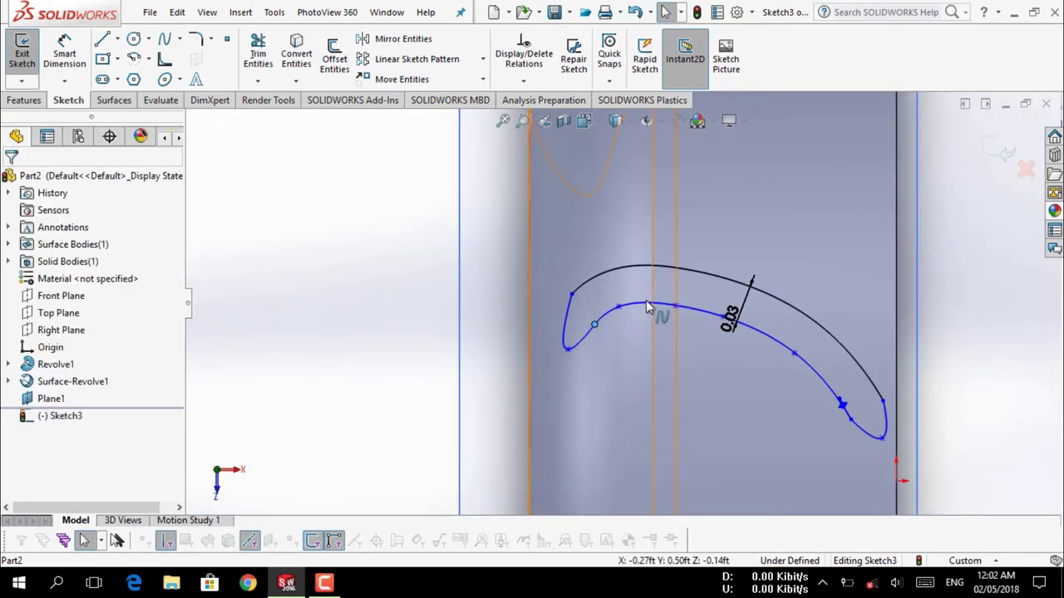
pyautogui.scroll(2, 792, 326)
pyautogui.scroll(2, 792, 326)
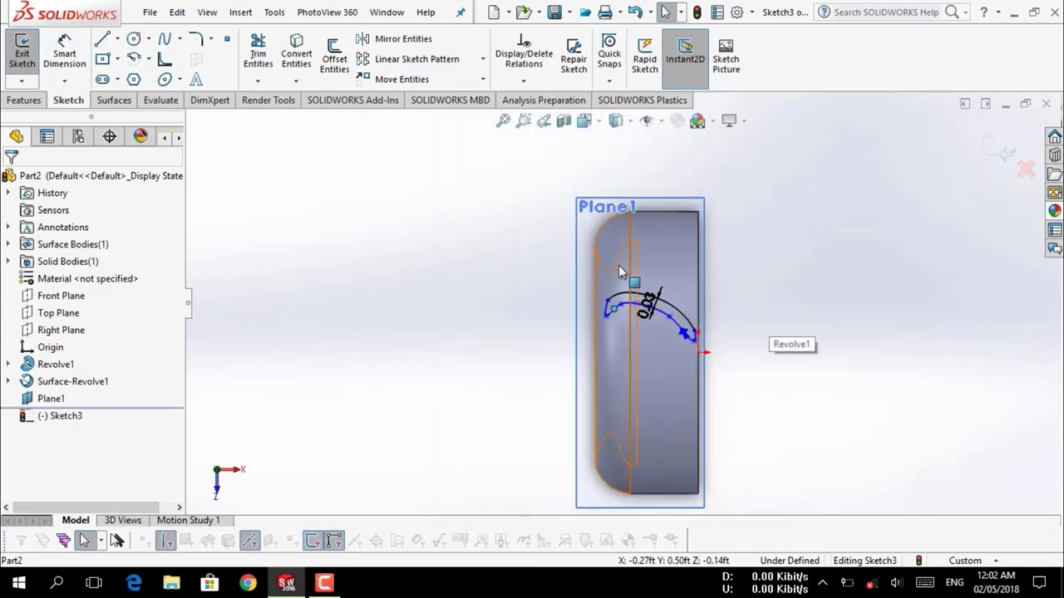
# Start an Extruded Cut from Sketch3, previewing a Blind 0.00833333ft cut
pyautogui.moveTo(790, 333)
pyautogui.mouseDown(button='middle')
pyautogui.moveTo(665, 208)
pyautogui.moveTo(678, 220)
pyautogui.mouseUp(button='middle')
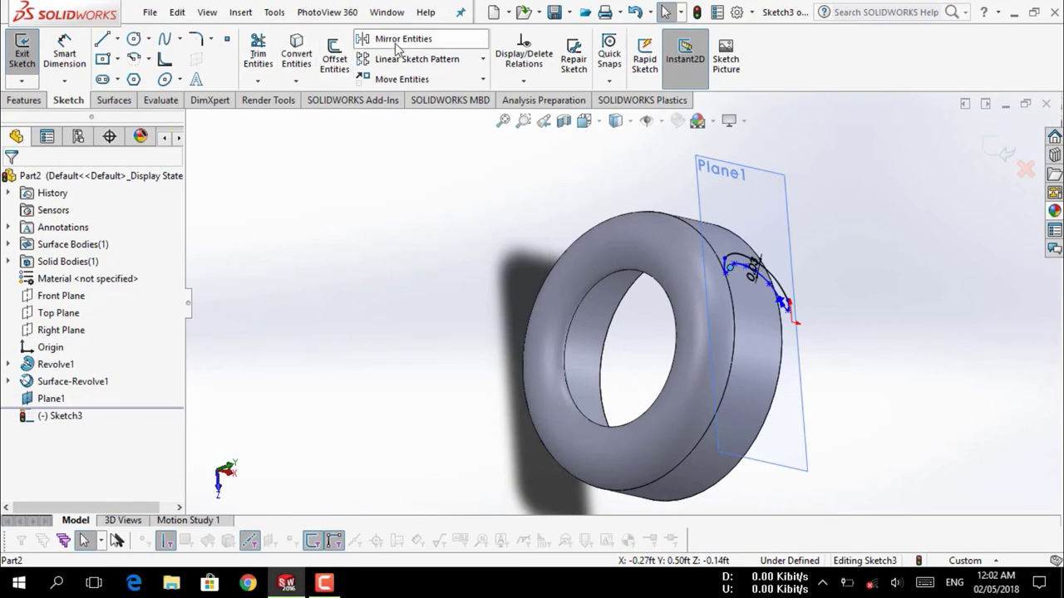
pyautogui.click(25, 99)
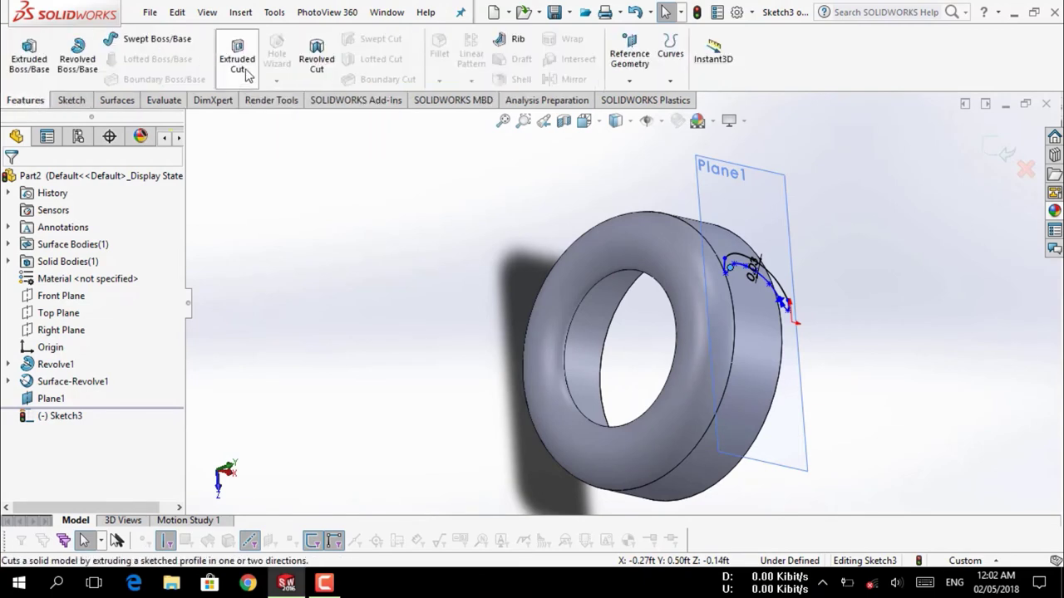
pyautogui.click(246, 75)
pyautogui.moveTo(795, 308)
pyautogui.mouseDown(button='middle')
pyautogui.moveTo(782, 253)
pyautogui.moveTo(735, 270)
pyautogui.mouseUp(button='middle')
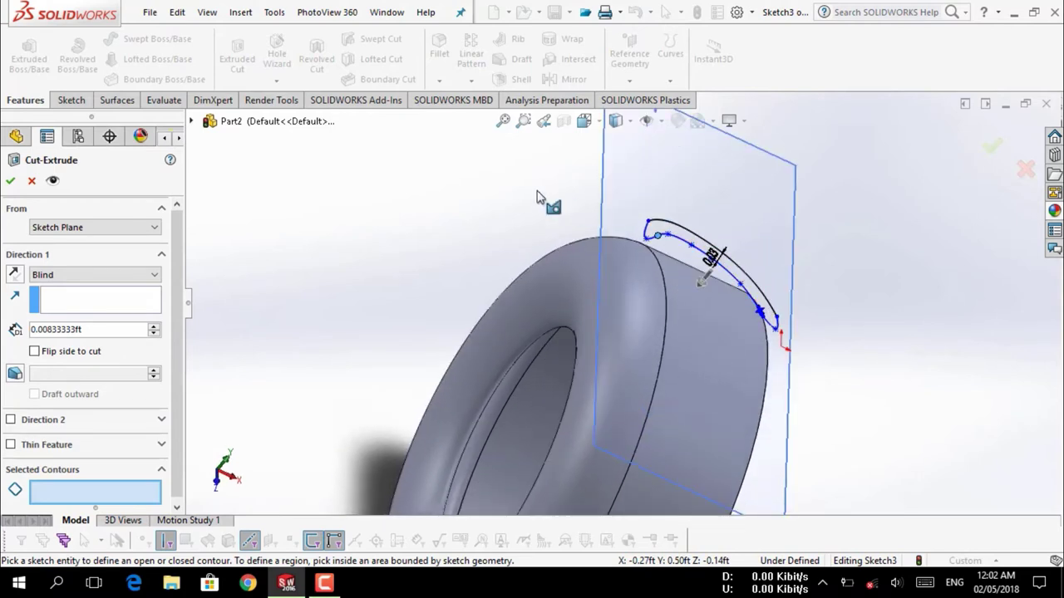
# Set the cut's end condition to Up To Surface with Surface-Revolve1 as the target
pyautogui.click(81, 279)
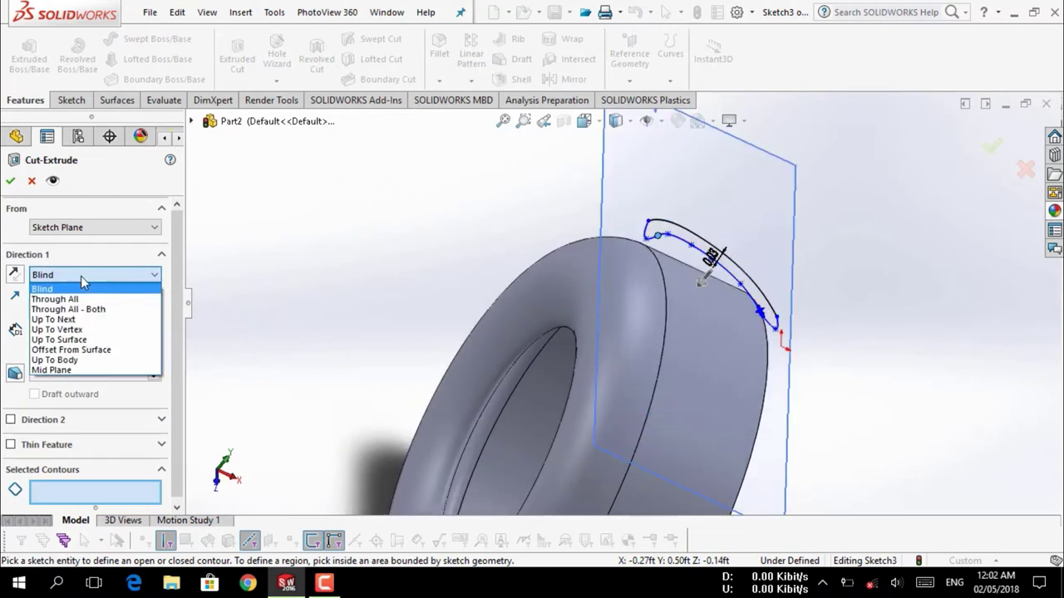
pyautogui.click(82, 339)
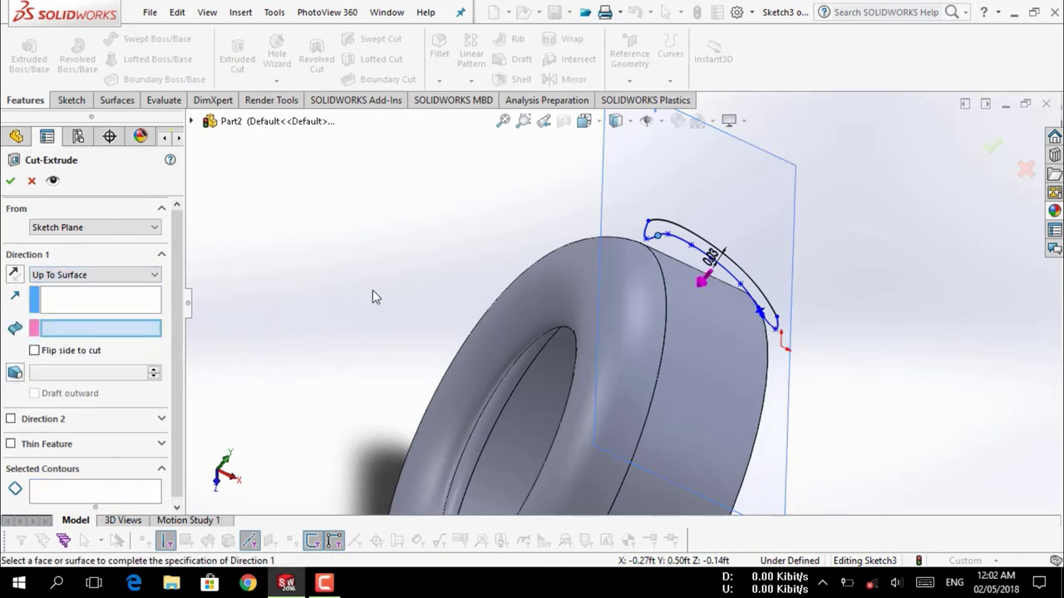
pyautogui.scroll(-3, 691, 304)
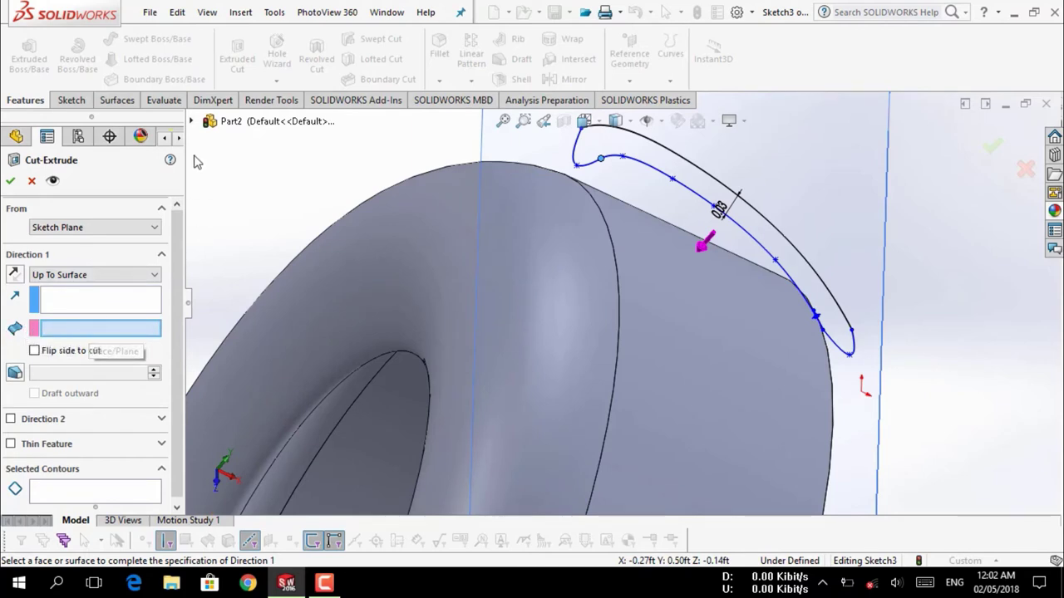
pyautogui.click(191, 121)
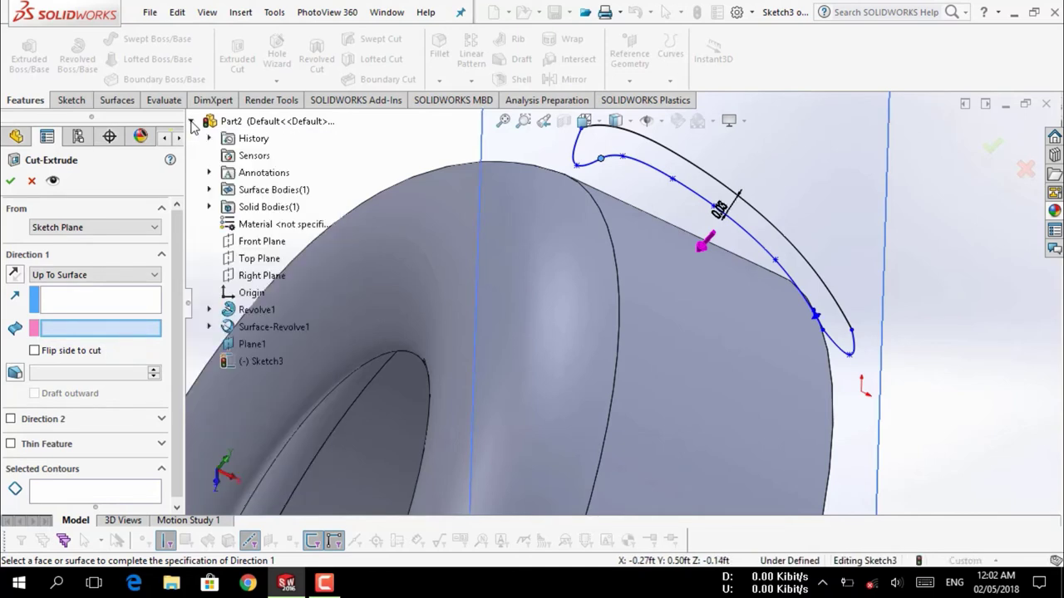
pyautogui.click(269, 328)
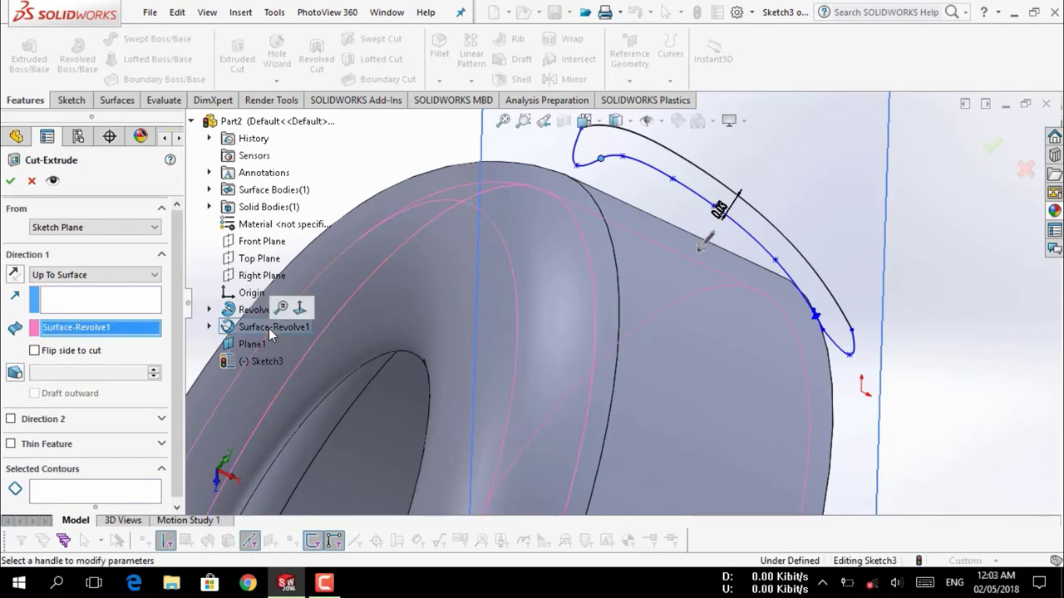
# Inspect the cut preview around the tyre, then cancel the Cut-Extrude
pyautogui.moveTo(657, 304)
pyautogui.mouseDown(button='middle')
pyautogui.moveTo(682, 217)
pyautogui.moveTo(689, 223)
pyautogui.mouseUp(button='middle')
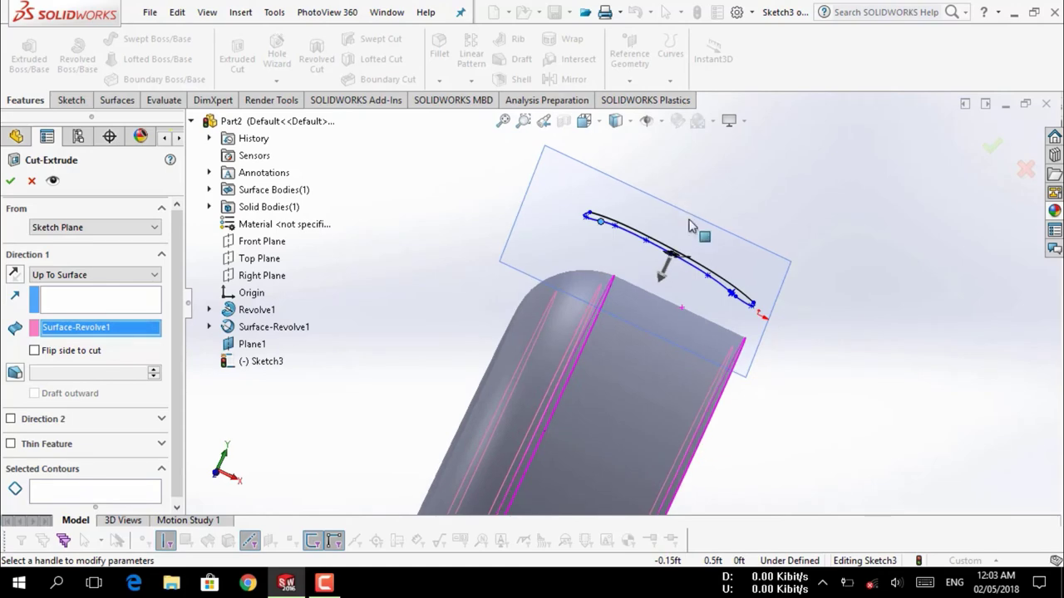
pyautogui.scroll(-2, 712, 297)
pyautogui.scroll(-1, 712, 297)
pyautogui.scroll(3, 712, 297)
pyautogui.scroll(1, 712, 309)
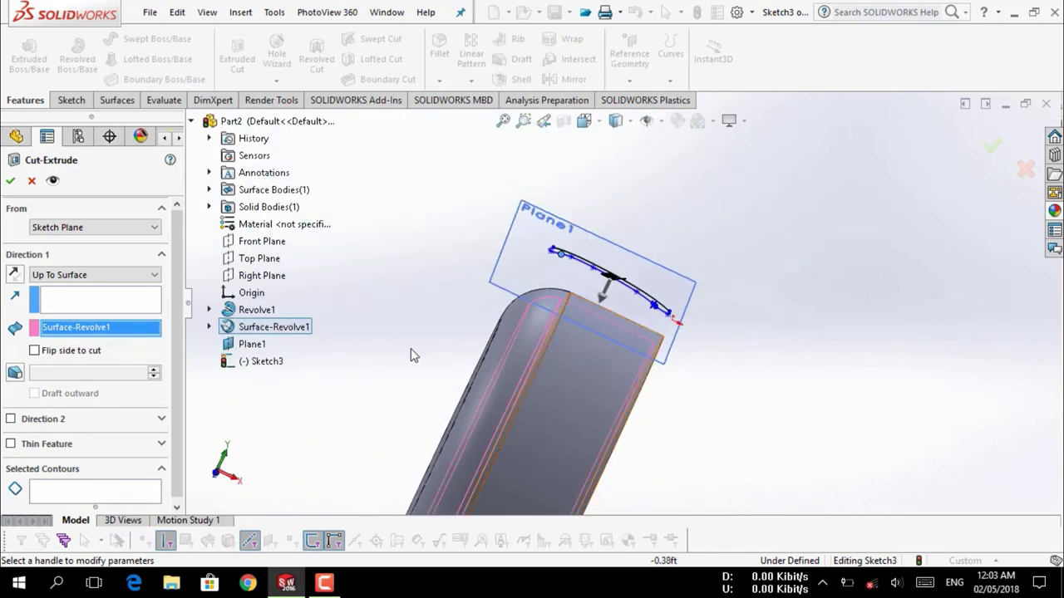
pyautogui.moveTo(602, 286)
pyautogui.mouseDown(button='middle')
pyautogui.moveTo(638, 265)
pyautogui.moveTo(562, 267)
pyautogui.mouseUp(button='middle')
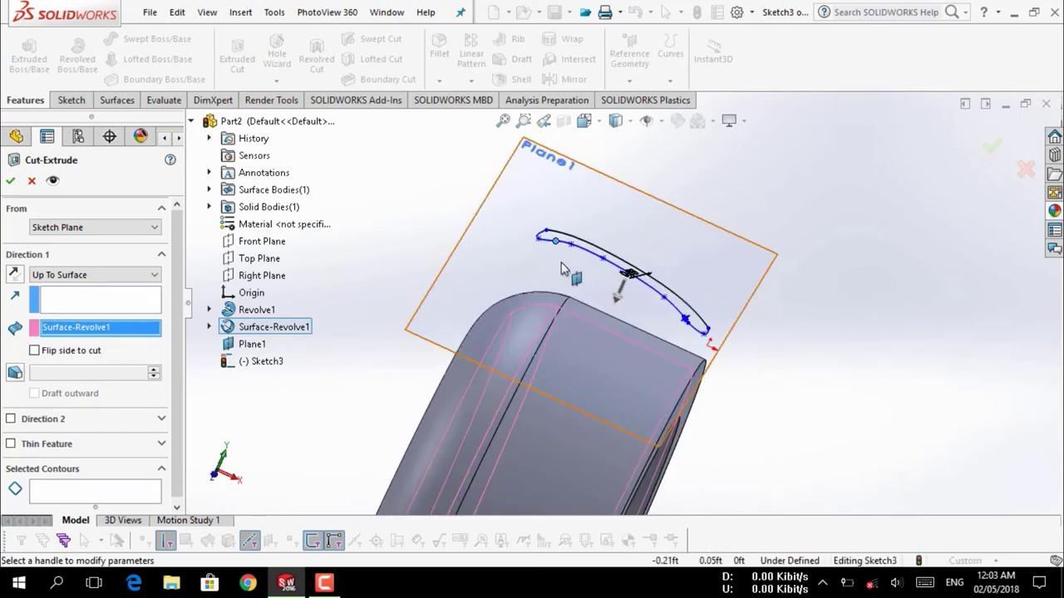
pyautogui.scroll(-2, 683, 345)
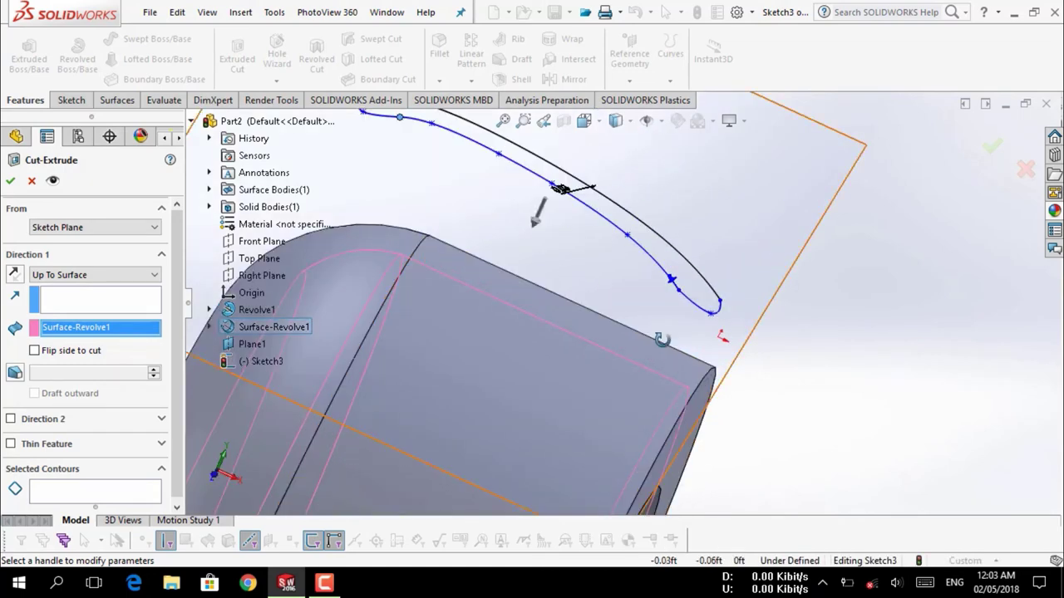
pyautogui.scroll(-2, 674, 361)
pyautogui.scroll(-2, 657, 378)
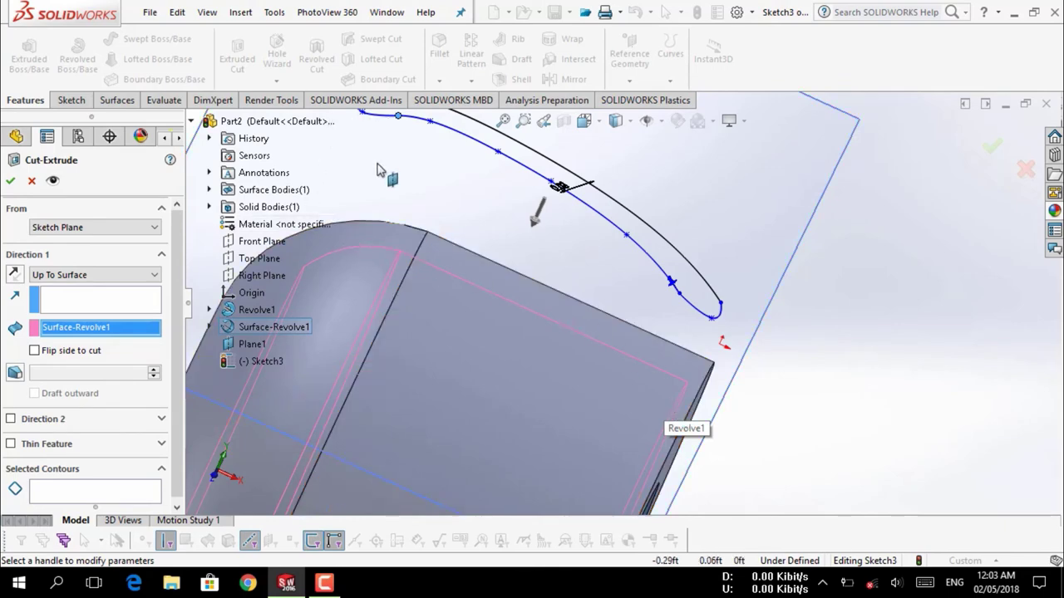
pyautogui.scroll(2, 467, 201)
pyautogui.scroll(-2, 703, 349)
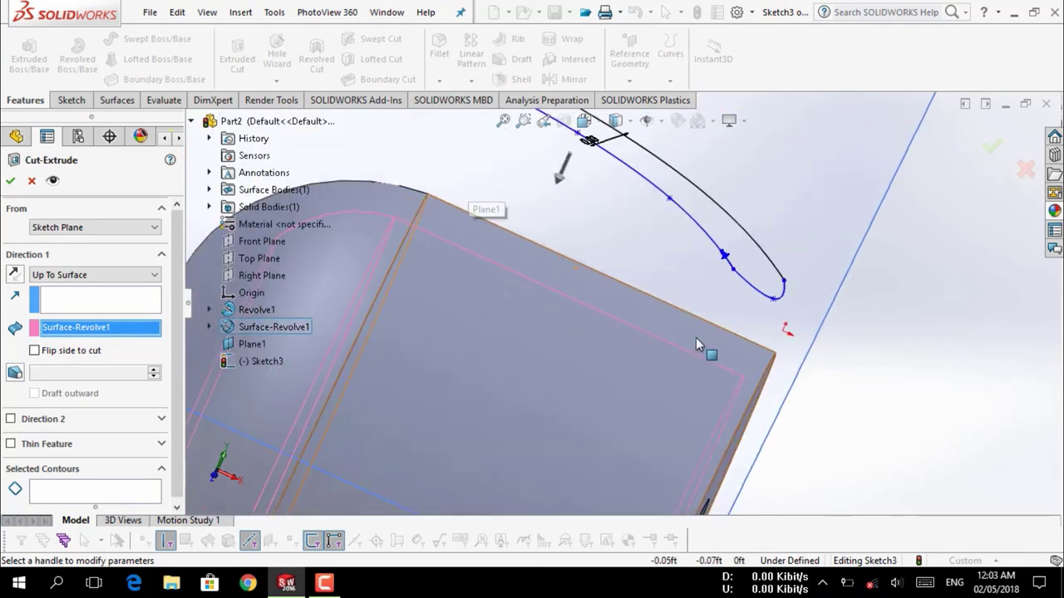
pyautogui.scroll(1, 703, 349)
pyautogui.scroll(2, 696, 333)
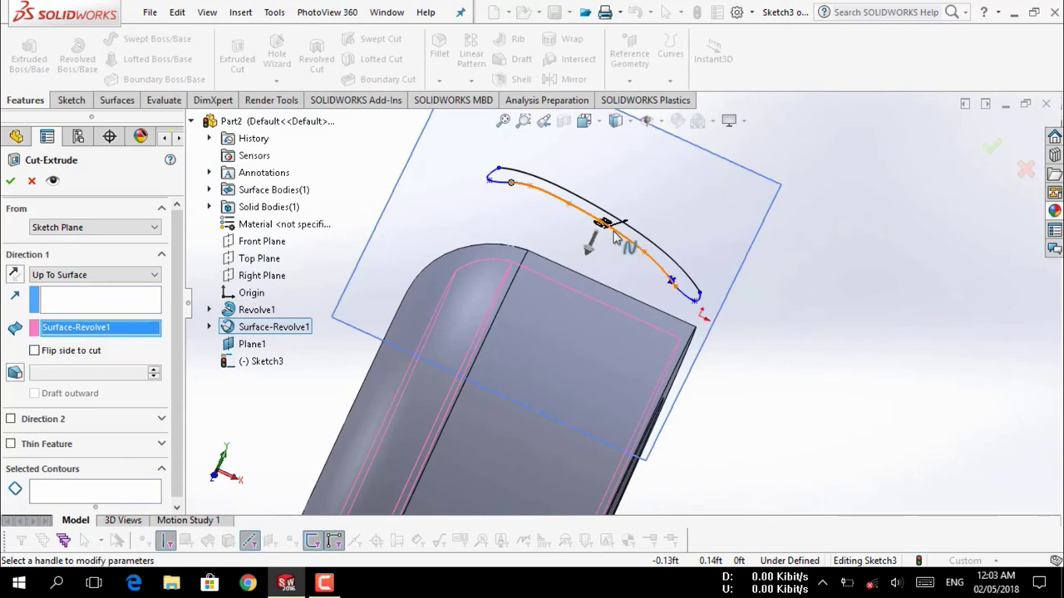
pyautogui.moveTo(619, 231); pyautogui.dragTo(56, 237, button='middle')
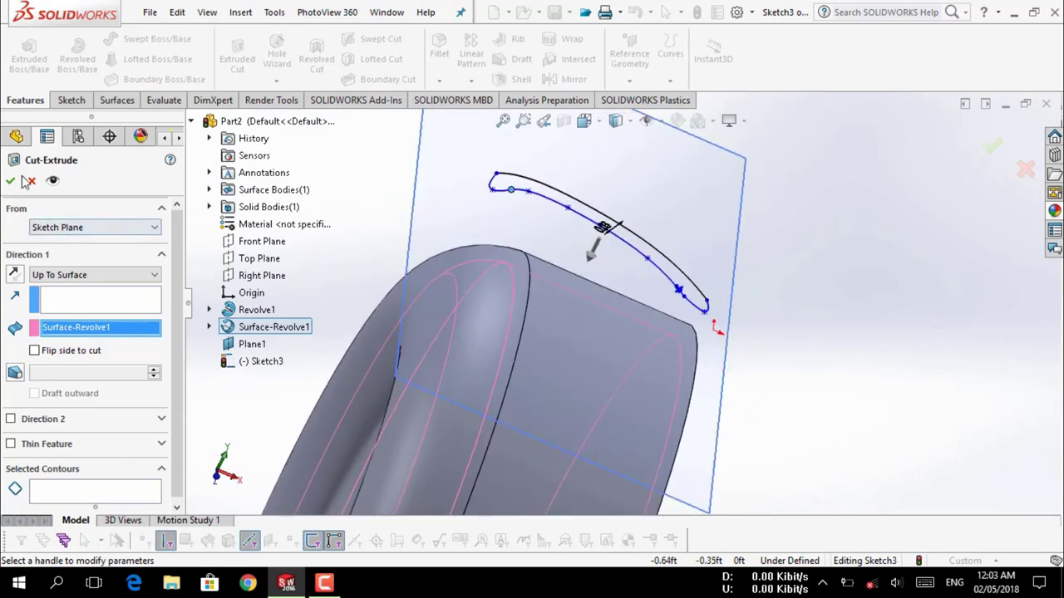
pyautogui.press('Escape')
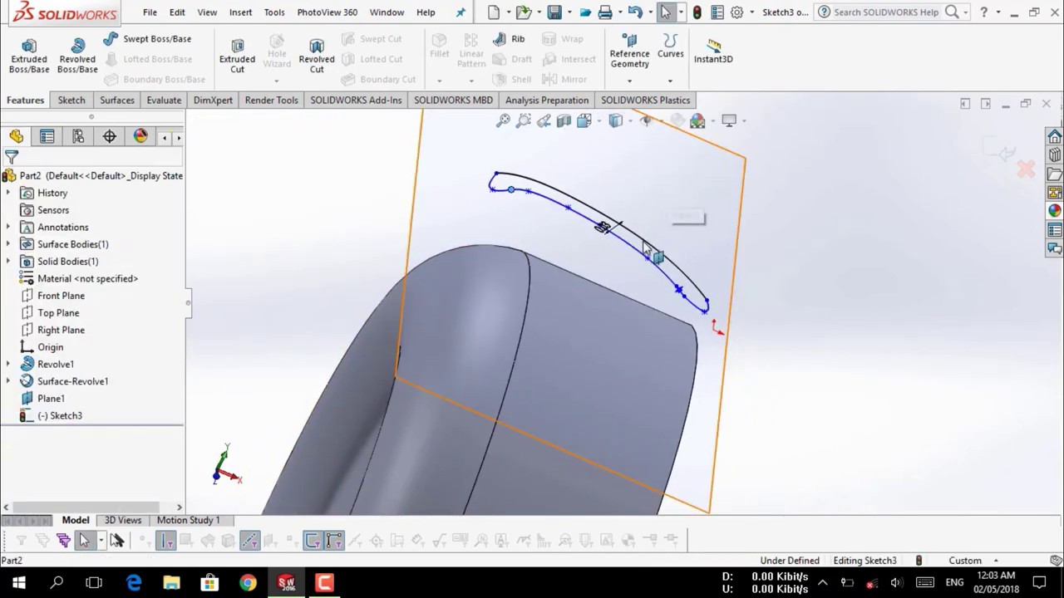
# Orient the view to Top so Sketch3 is seen straight on, zoomed in
pyautogui.click(673, 195)
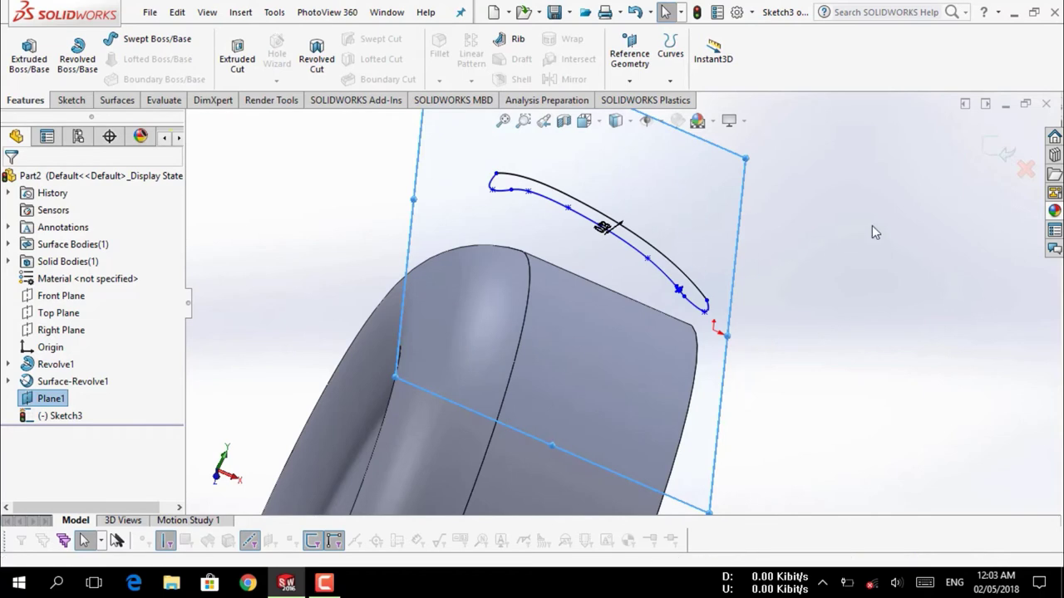
pyautogui.rightClick(711, 234)
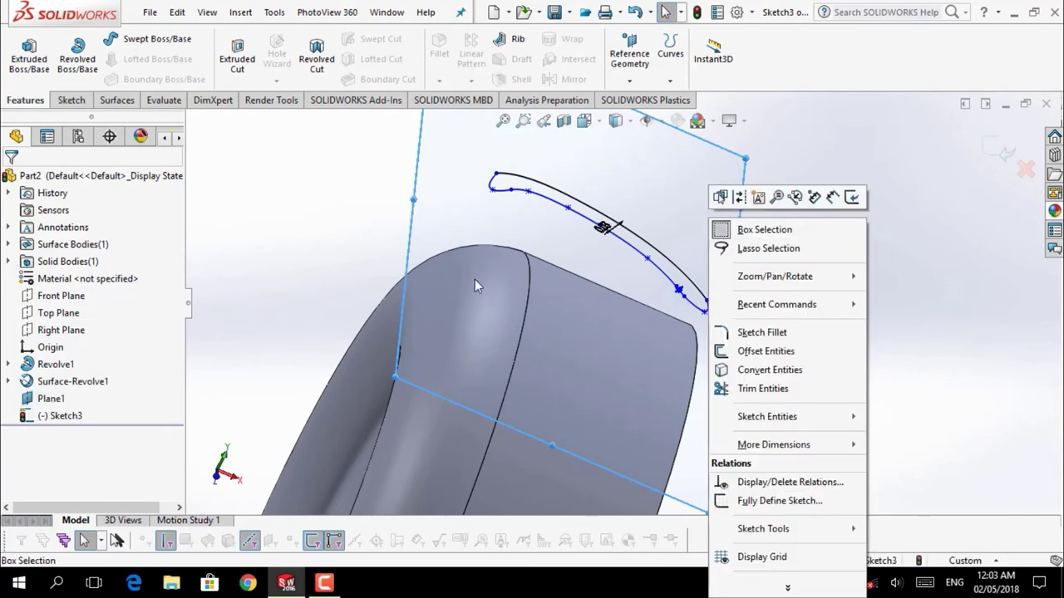
pyautogui.click(440, 352)
pyautogui.moveTo(440, 352); pyautogui.dragTo(675, 280, button='middle')
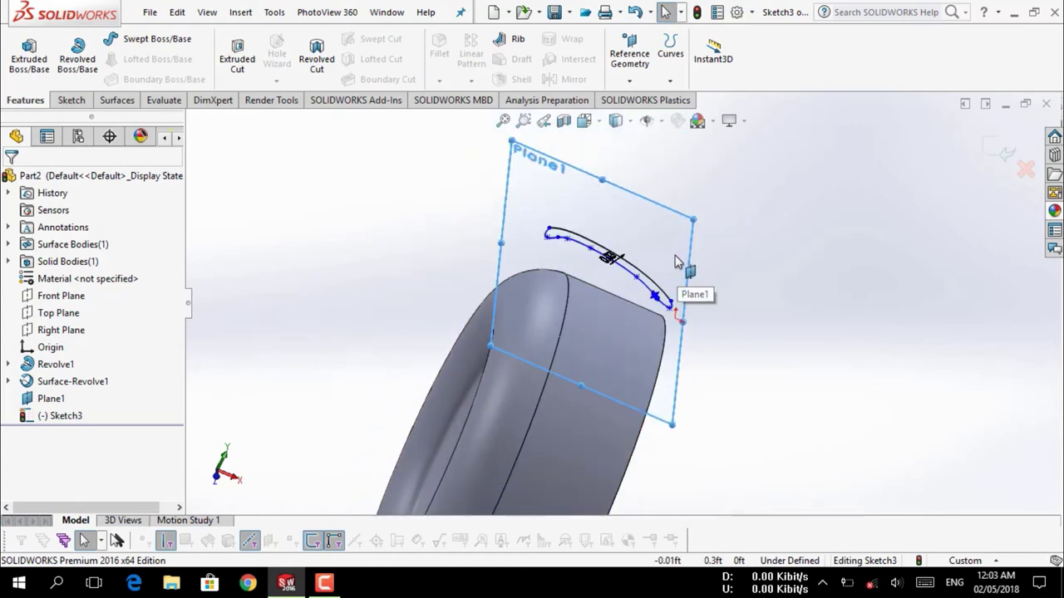
pyautogui.press('space')
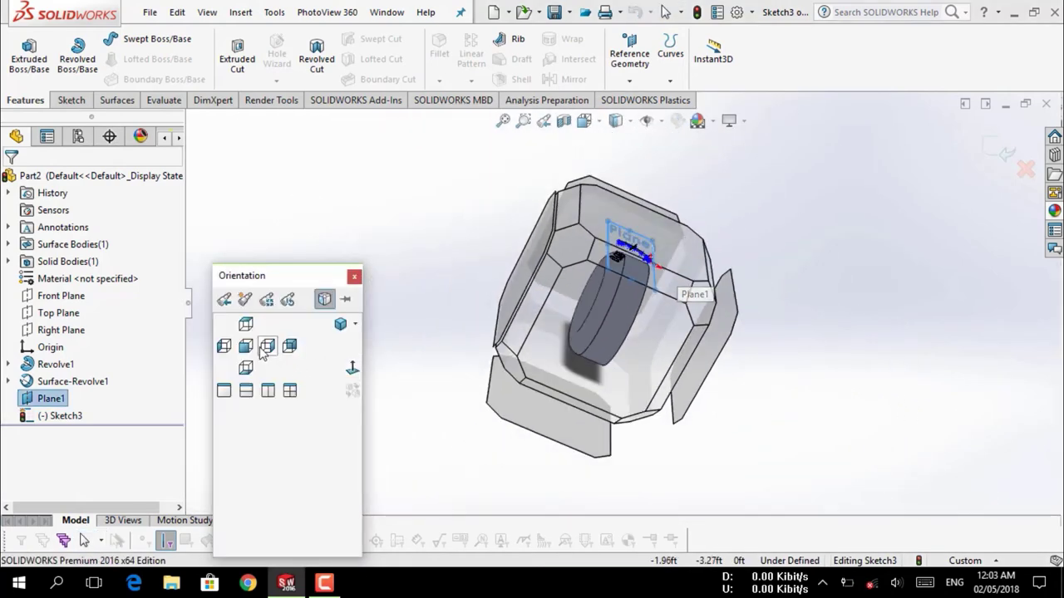
pyautogui.click(246, 324)
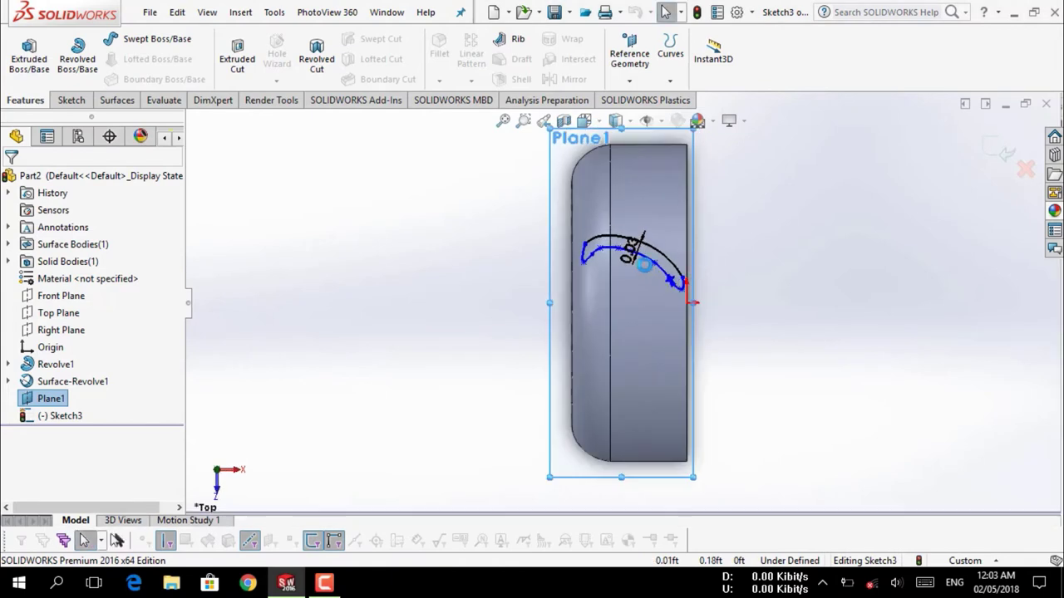
pyautogui.scroll(-2, 642, 269)
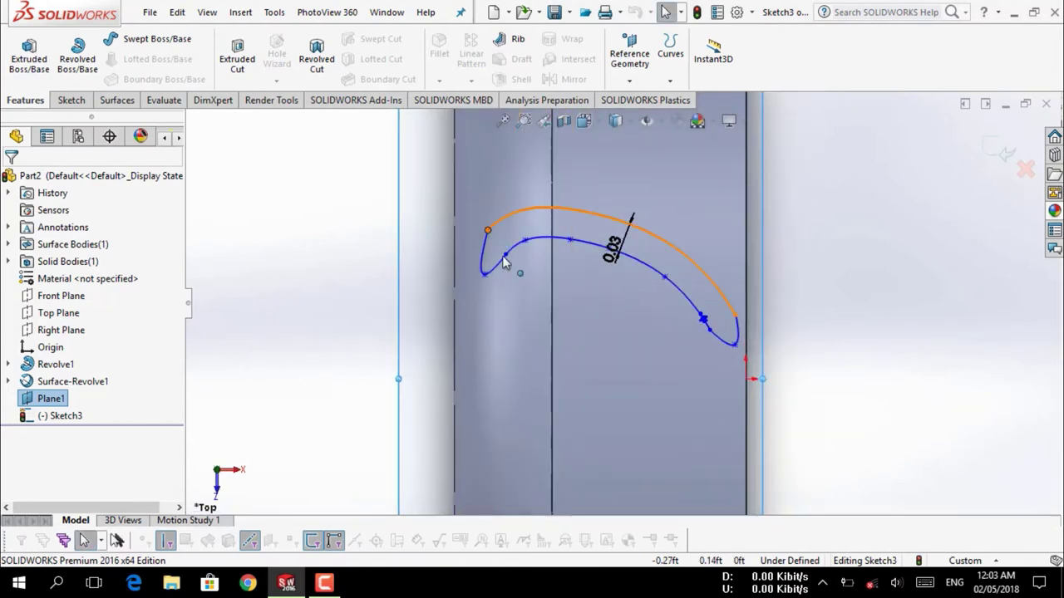
# Move the groove spline's points and join its end to the black arc's end
pyautogui.moveTo(506, 255)
pyautogui.mouseDown()
pyautogui.moveTo(530, 237)
pyautogui.moveTo(527, 254)
pyautogui.mouseUp()
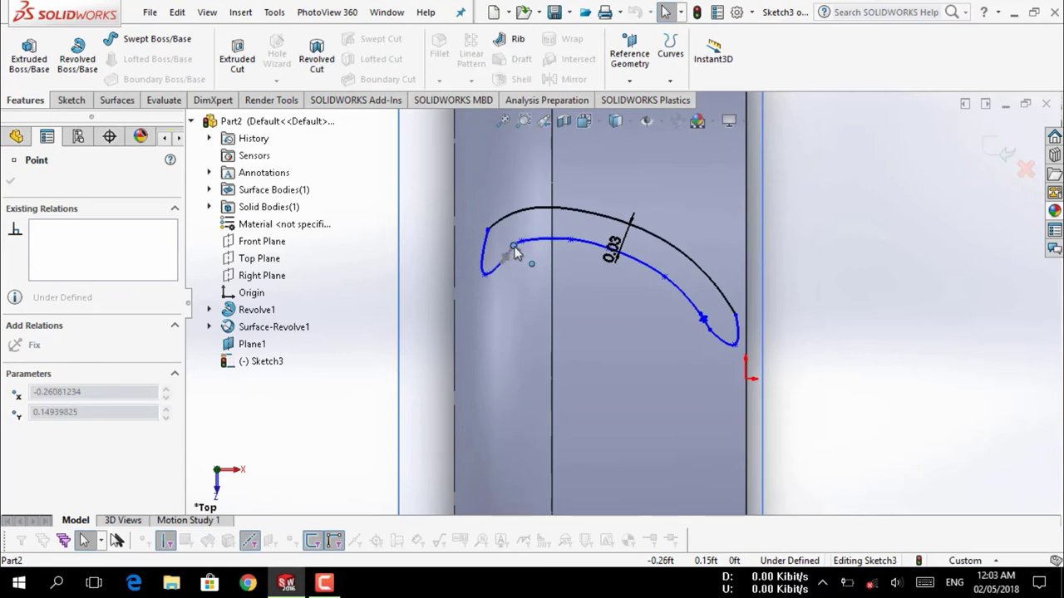
pyautogui.scroll(-2, 515, 252)
pyautogui.scroll(-2, 579, 306)
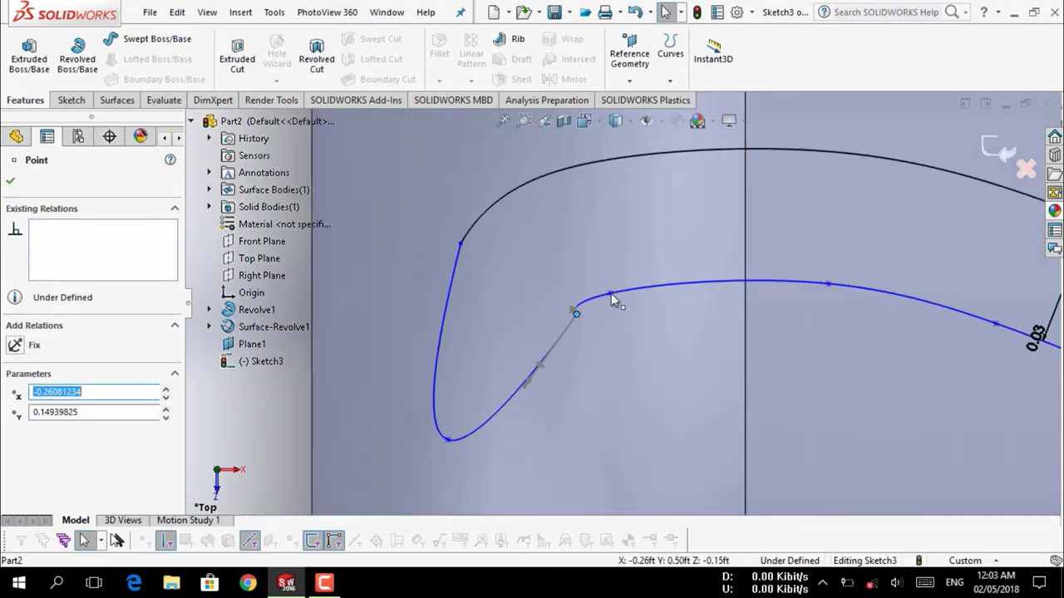
pyautogui.moveTo(611, 293)
pyautogui.mouseDown()
pyautogui.moveTo(689, 287)
pyautogui.moveTo(529, 358)
pyautogui.moveTo(569, 317)
pyautogui.moveTo(633, 306)
pyautogui.mouseUp()
pyautogui.moveTo(444, 444); pyautogui.dragTo(567, 357)
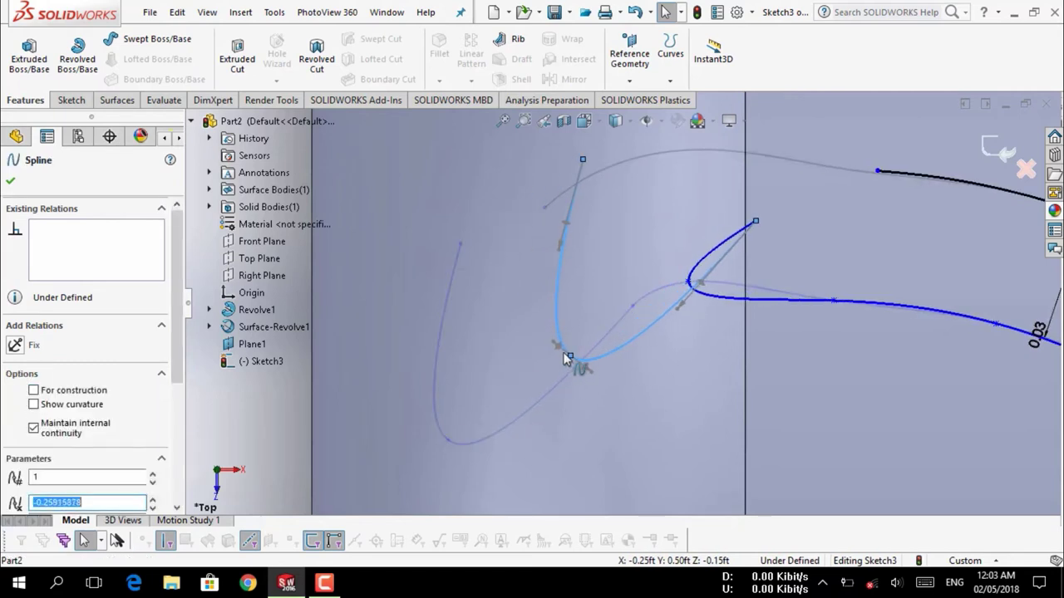
pyautogui.moveTo(568, 357); pyautogui.dragTo(561, 359)
pyautogui.moveTo(746, 226)
pyautogui.mouseDown()
pyautogui.moveTo(668, 295)
pyautogui.moveTo(663, 285)
pyautogui.mouseUp()
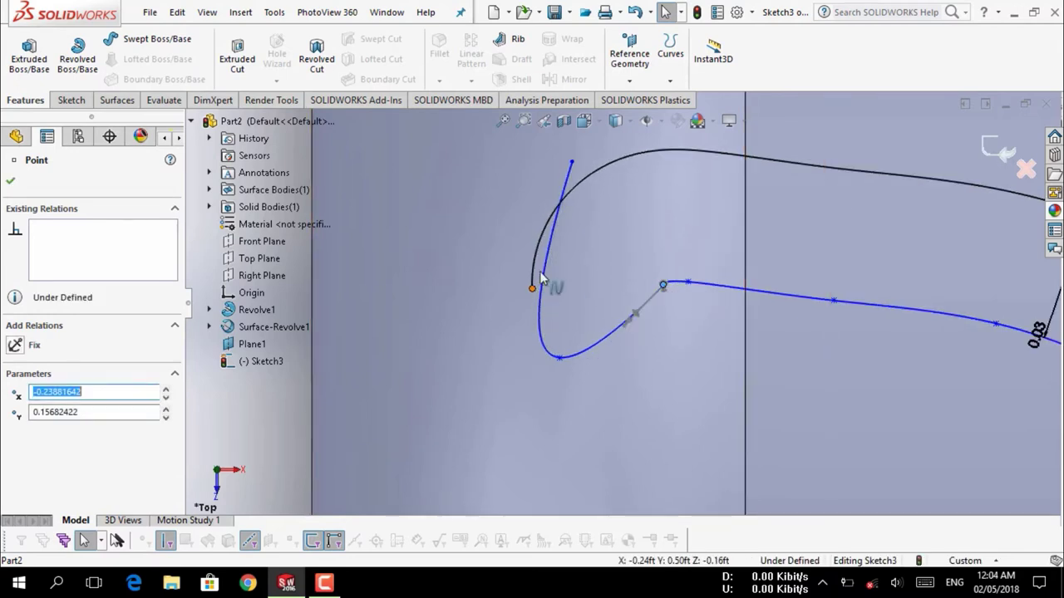
pyautogui.moveTo(570, 160)
pyautogui.mouseDown()
pyautogui.moveTo(536, 306)
pyautogui.moveTo(532, 290)
pyautogui.mouseUp()
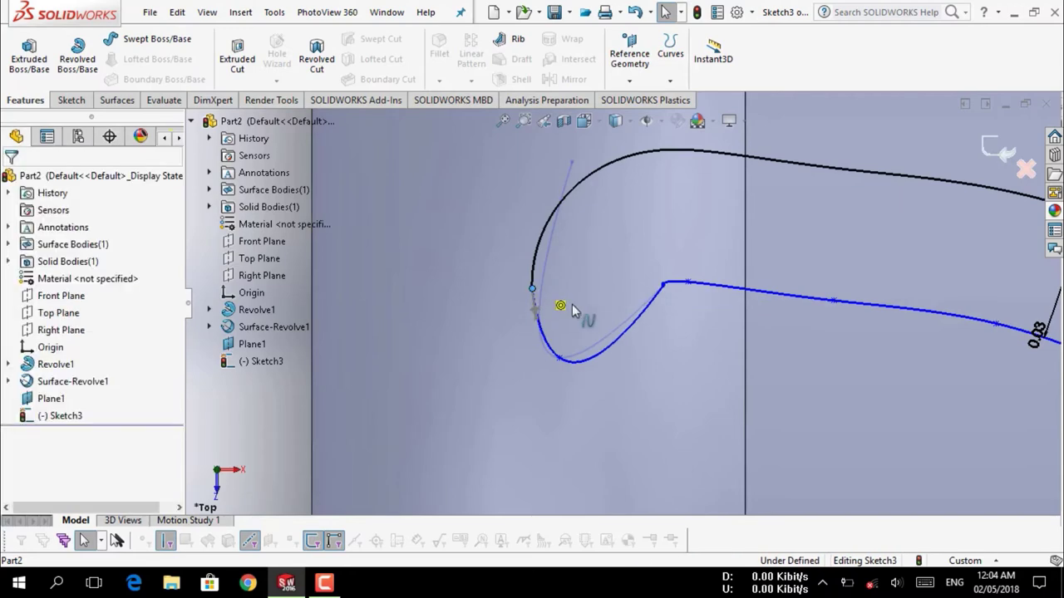
# Refine the remaining spline points to smooth the curve and deepen the left hook
pyautogui.scroll(3, 582, 299)
pyautogui.scroll(-3, 621, 279)
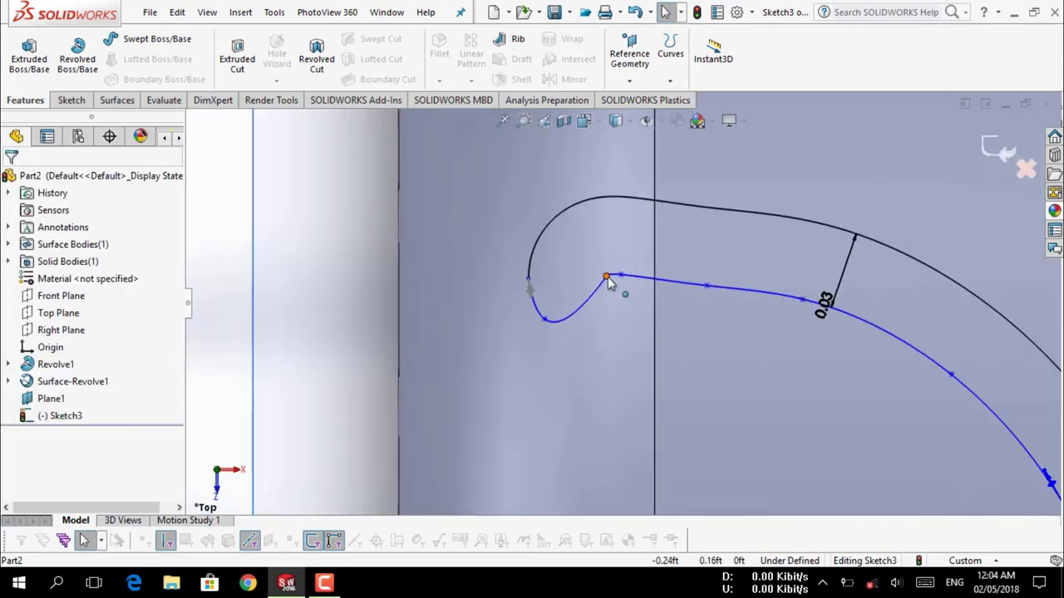
pyautogui.moveTo(544, 319)
pyautogui.mouseDown()
pyautogui.moveTo(529, 339)
pyautogui.moveTo(529, 326)
pyautogui.mouseUp()
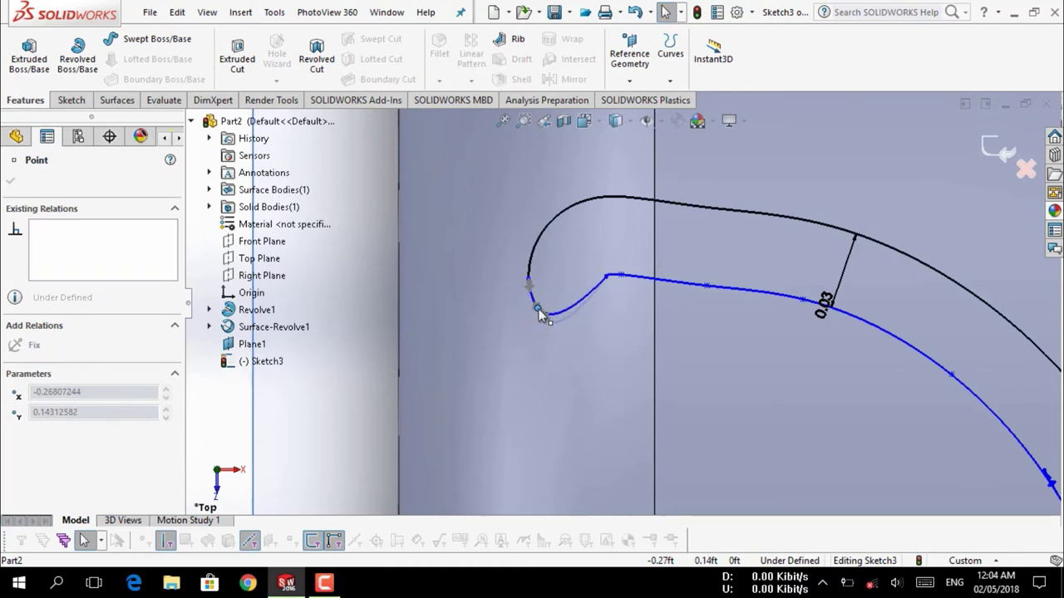
pyautogui.moveTo(608, 277)
pyautogui.mouseDown()
pyautogui.moveTo(626, 263)
pyautogui.moveTo(599, 285)
pyautogui.moveTo(649, 276)
pyautogui.moveTo(647, 297)
pyautogui.moveTo(713, 301)
pyautogui.moveTo(720, 283)
pyautogui.moveTo(716, 292)
pyautogui.mouseUp()
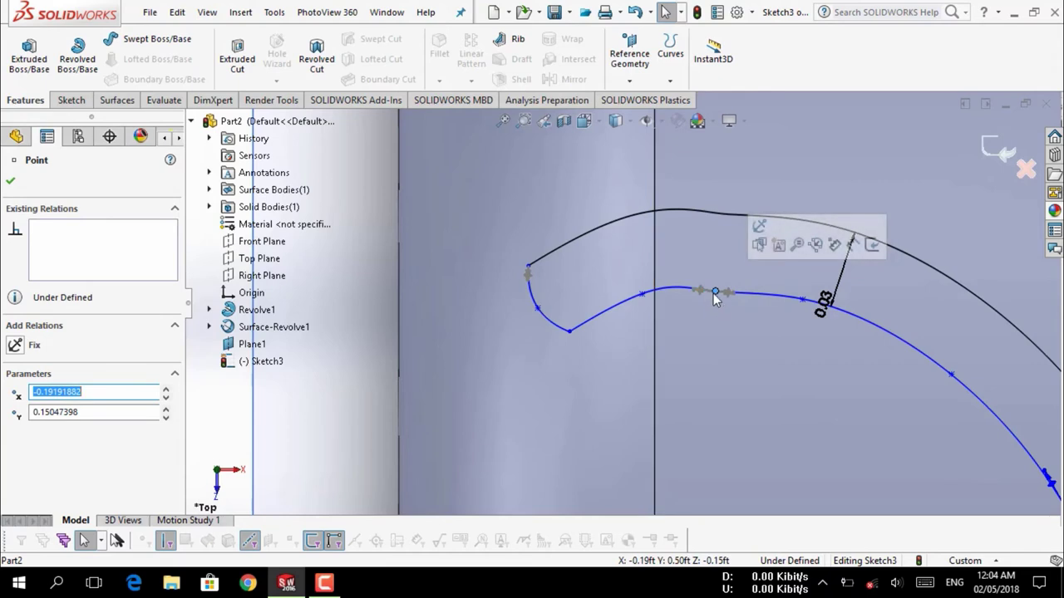
pyautogui.moveTo(718, 290); pyautogui.dragTo(717, 280)
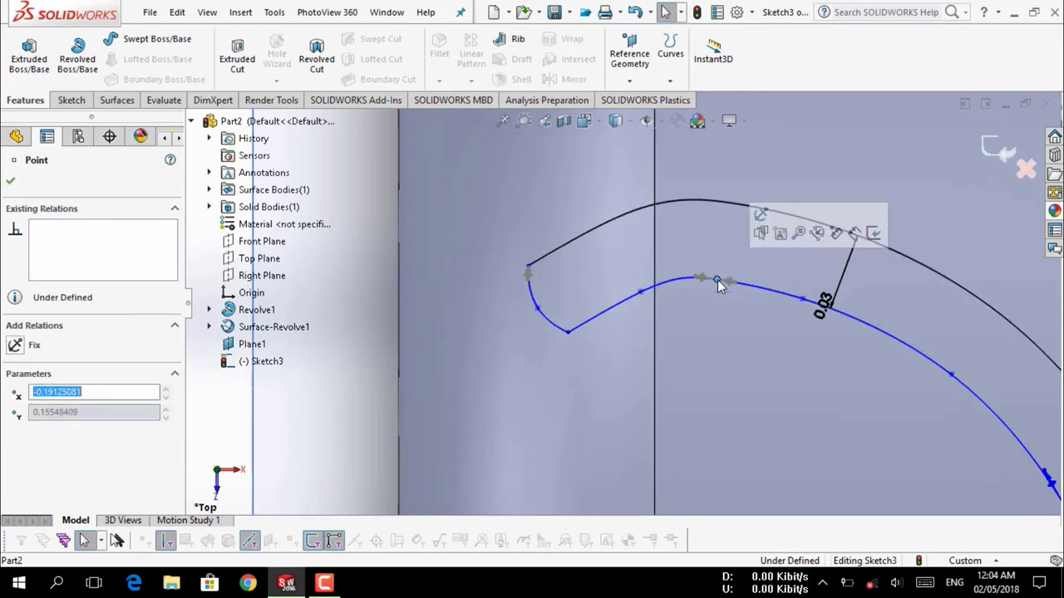
pyautogui.moveTo(536, 309); pyautogui.dragTo(524, 361)
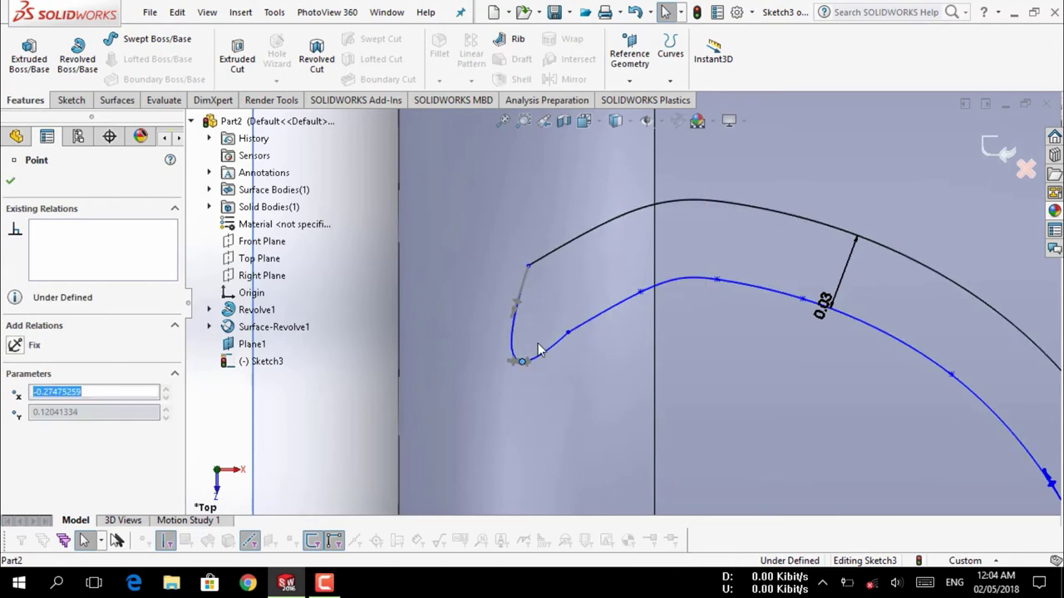
# Drag the groove spline's lower points and right end up to meet the upper arc's endpoint
pyautogui.scroll(2, 736, 338)
pyautogui.scroll(2, 756, 374)
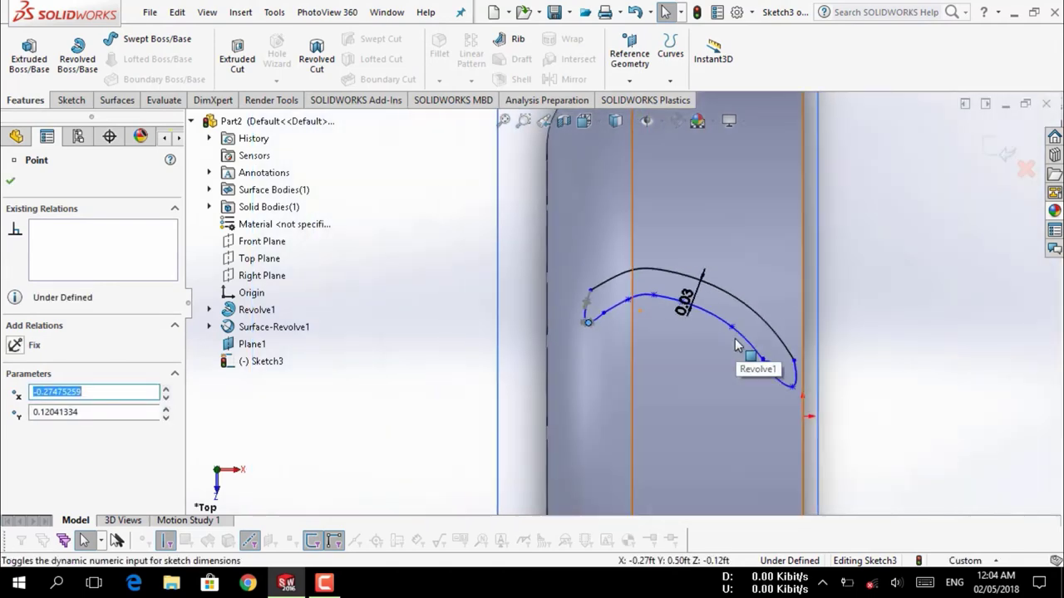
pyautogui.scroll(-2, 775, 391)
pyautogui.scroll(-2, 775, 390)
pyautogui.moveTo(818, 417); pyautogui.dragTo(789, 378)
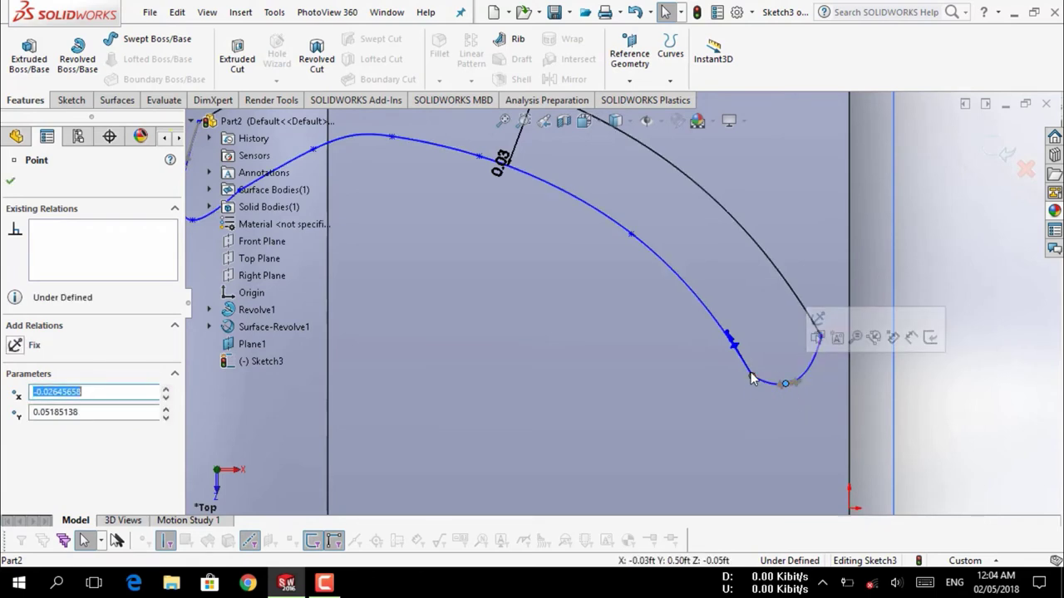
pyautogui.moveTo(755, 373); pyautogui.dragTo(713, 310)
pyautogui.moveTo(786, 383); pyautogui.dragTo(772, 344)
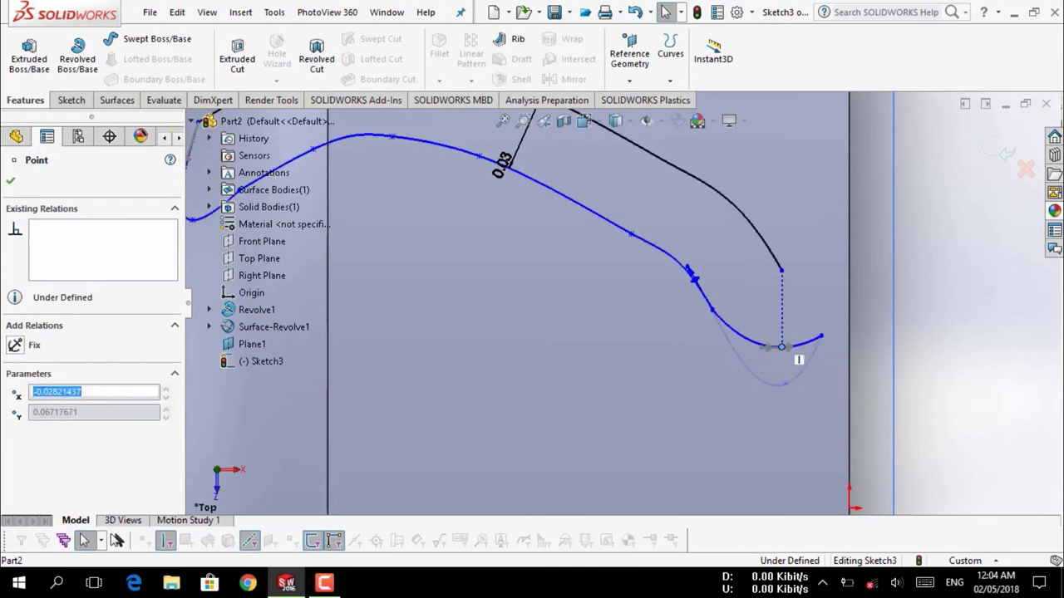
pyautogui.moveTo(821, 337); pyautogui.dragTo(787, 285)
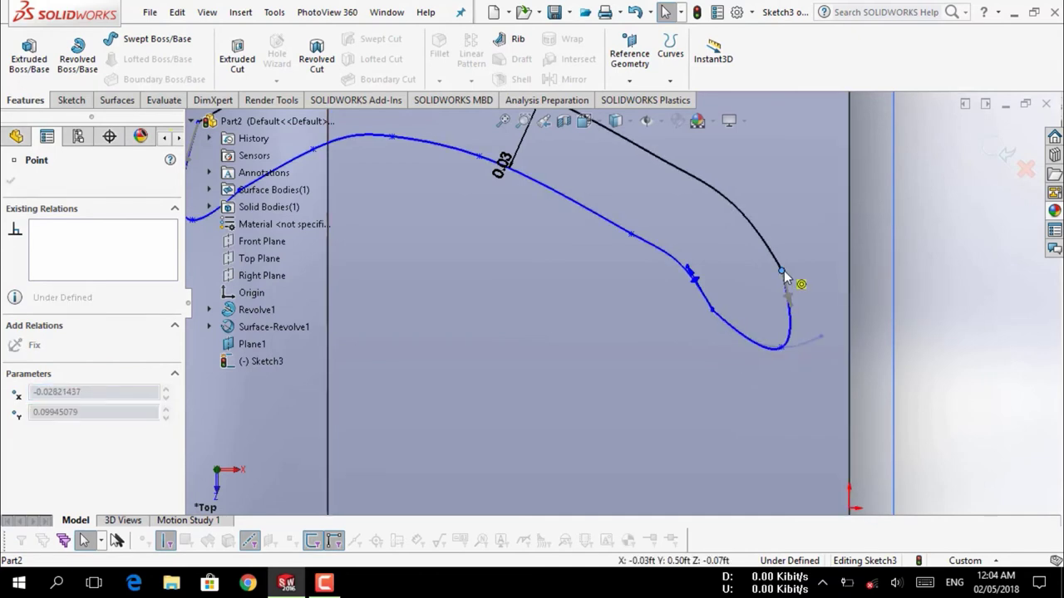
pyautogui.press('Escape')
# Orbit to a tilted 3-D view showing the whole tire and the groove sketch
pyautogui.scroll(4, 777, 325)
pyautogui.scroll(3, 658, 322)
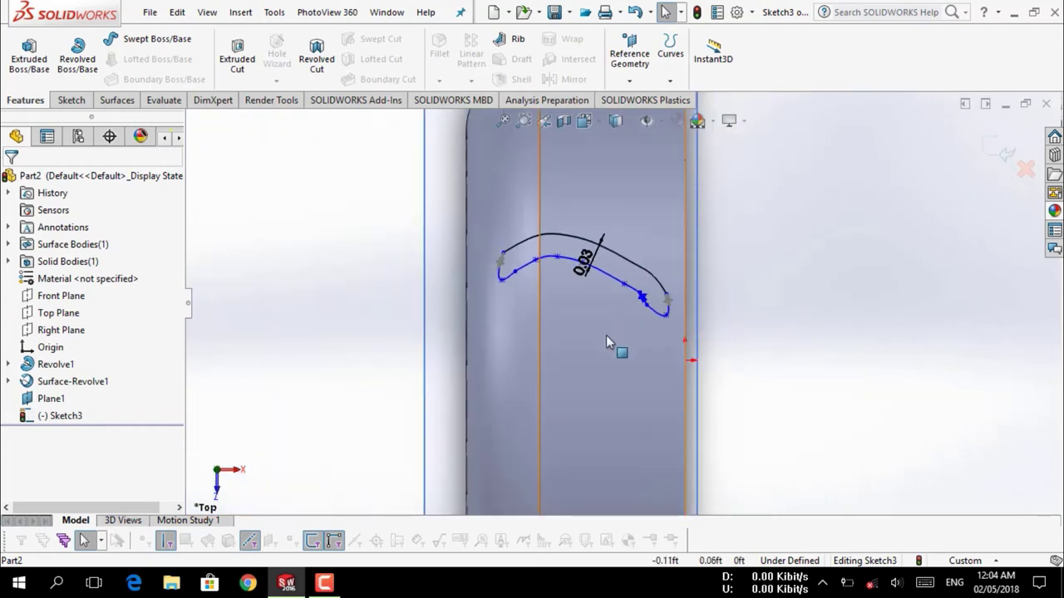
pyautogui.moveTo(607, 338); pyautogui.dragTo(597, 200, button='middle')
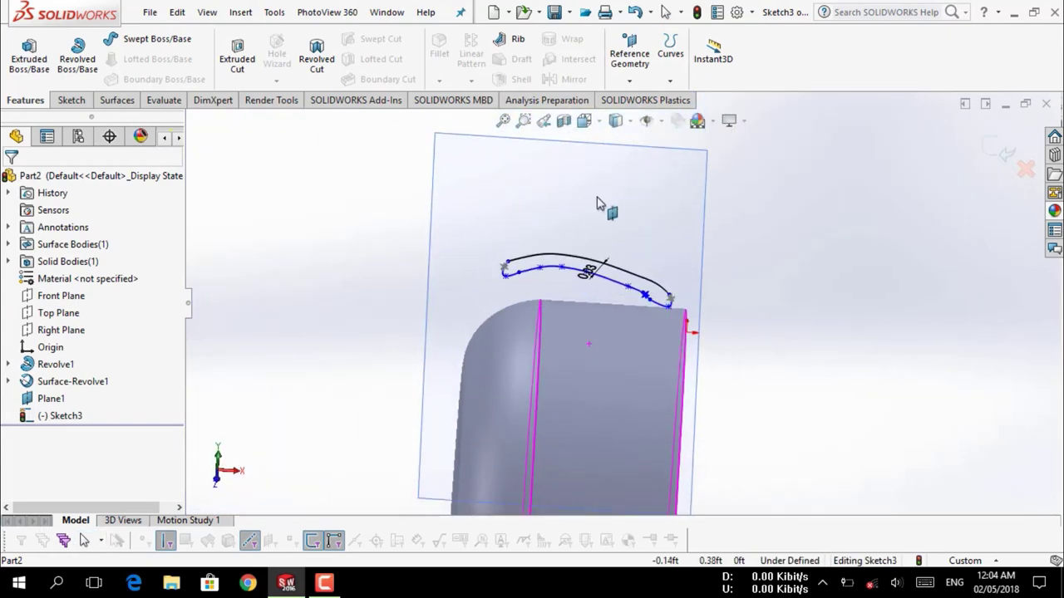
pyautogui.moveTo(367, 233); pyautogui.dragTo(350, 225, button='middle')
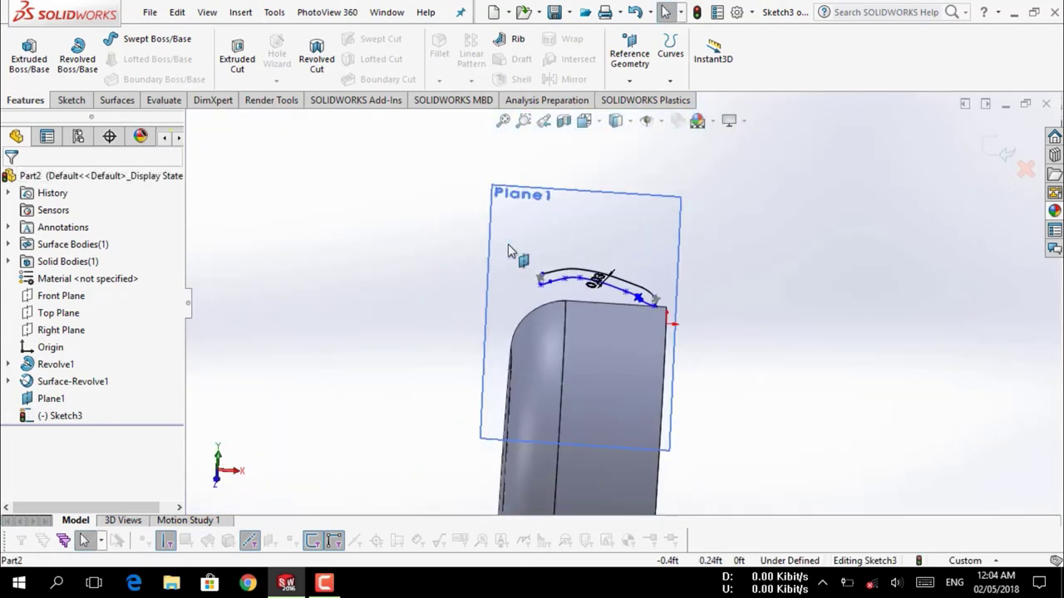
pyautogui.moveTo(453, 214)
pyautogui.mouseDown(button='middle')
pyautogui.moveTo(486, 161)
pyautogui.moveTo(337, 138)
pyautogui.mouseUp(button='middle')
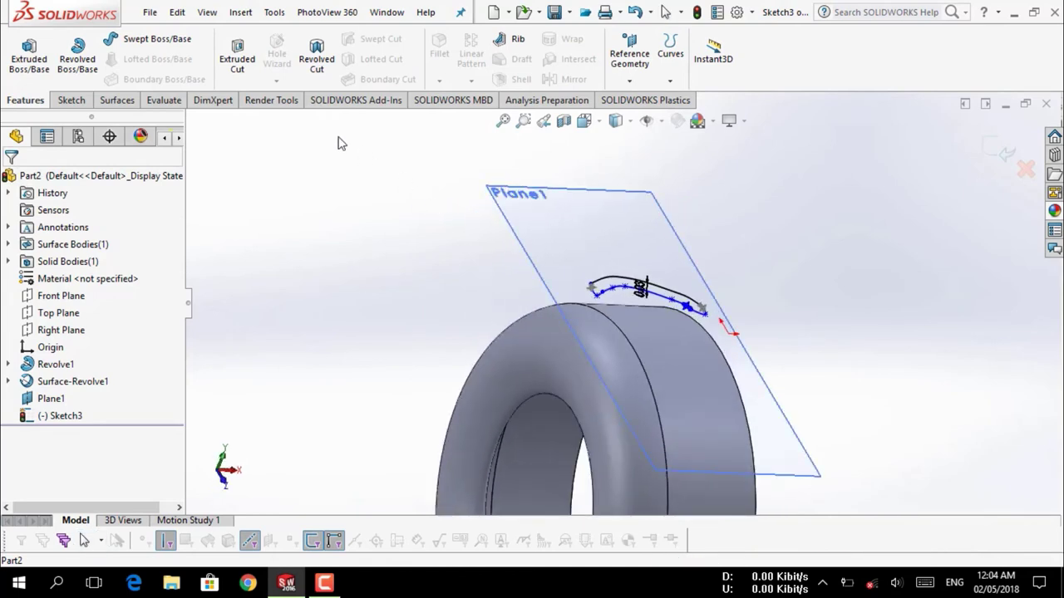
# Extruded-cut the groove profile Up To Surface, limited by Surface-Revolve1, creating Cut-Extrude1
pyautogui.click(237, 54)
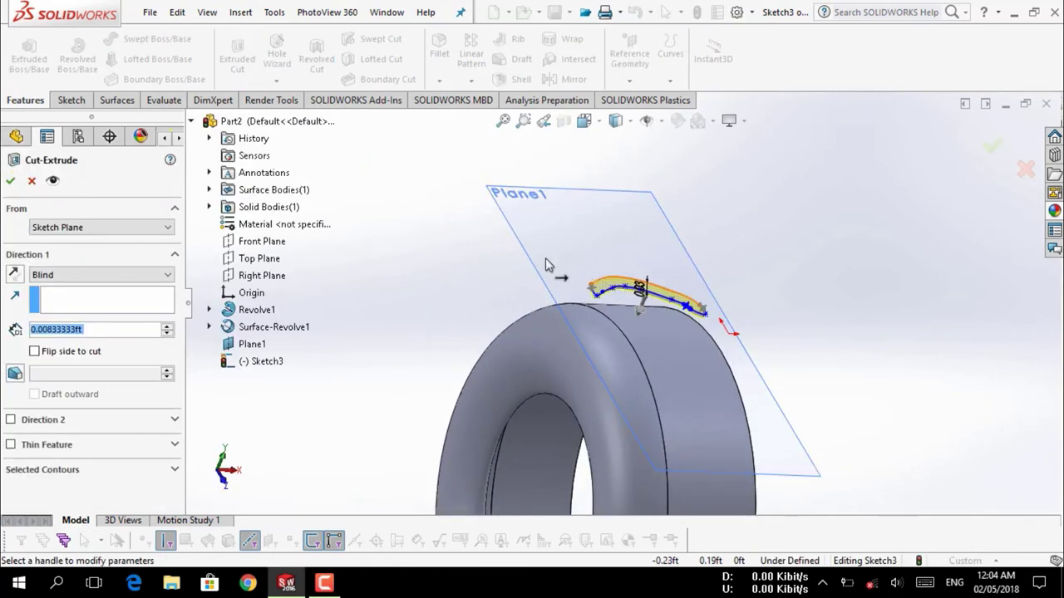
pyautogui.click(70, 275)
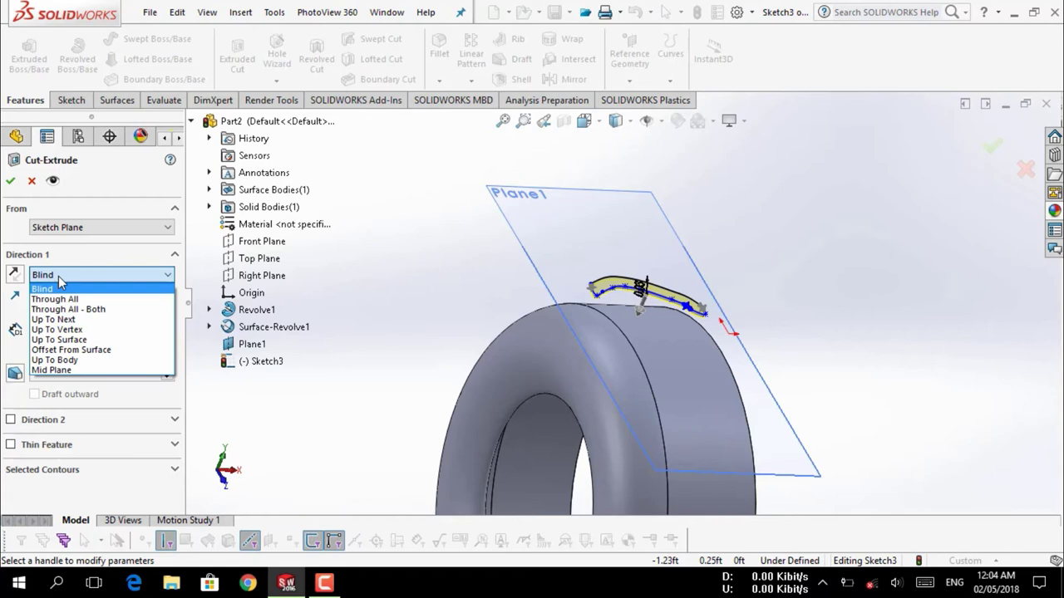
pyautogui.click(62, 340)
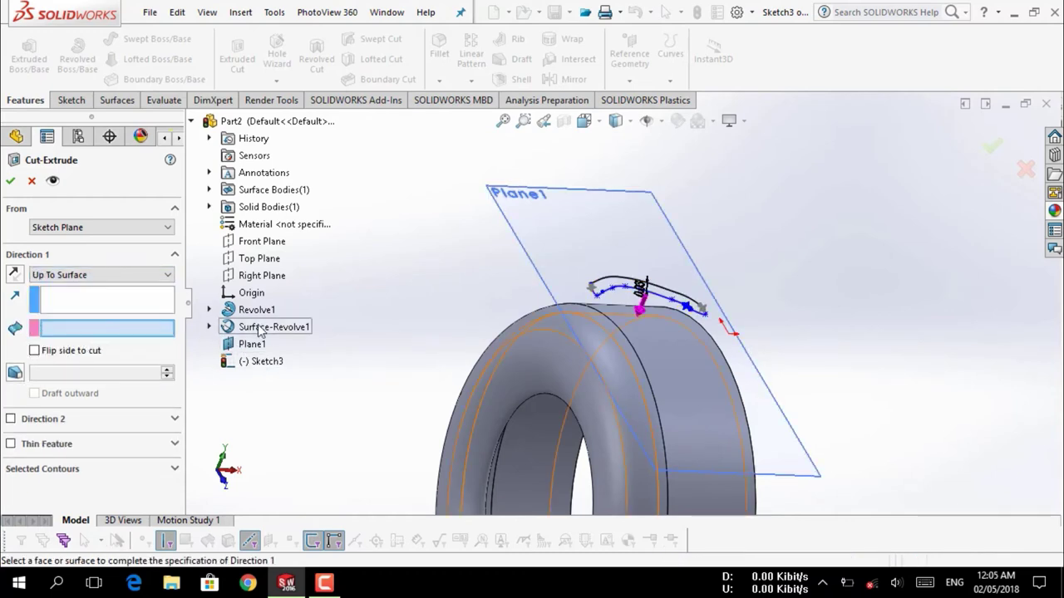
pyautogui.click(260, 329)
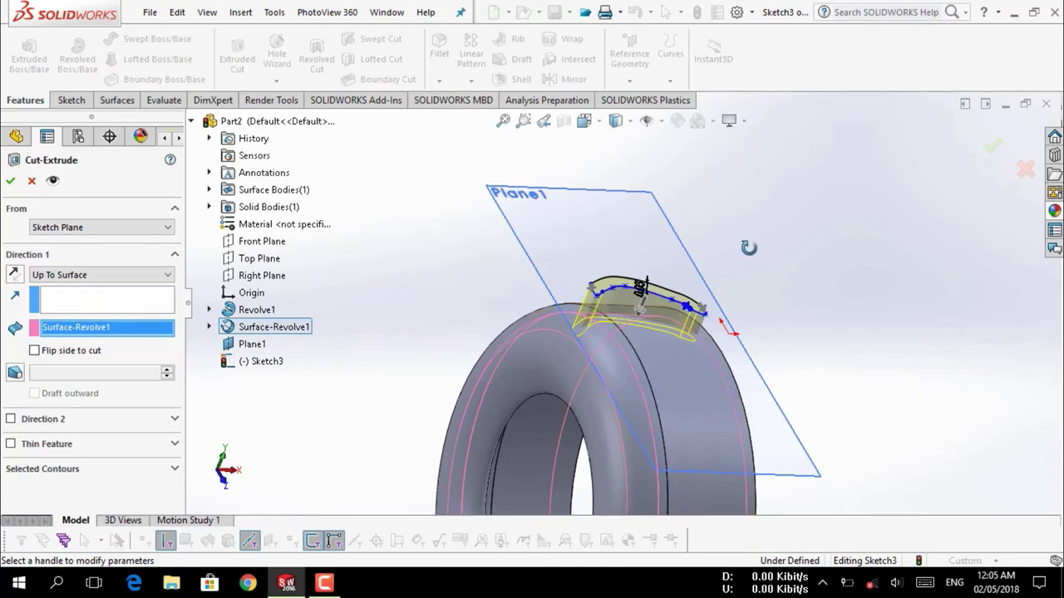
pyautogui.moveTo(748, 247); pyautogui.dragTo(720, 270, button='middle')
pyautogui.scroll(-3, 721, 270)
pyautogui.scroll(-2, 686, 342)
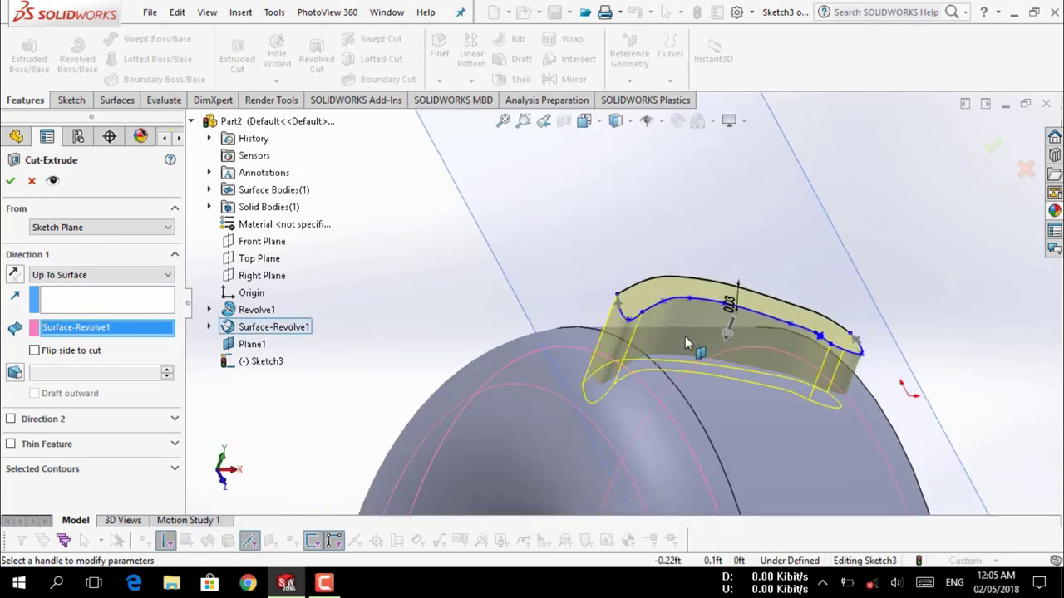
pyautogui.scroll(-2, 706, 344)
pyautogui.scroll(2, 707, 344)
pyautogui.moveTo(707, 344)
pyautogui.mouseDown(button='middle')
pyautogui.moveTo(688, 229)
pyautogui.moveTo(677, 268)
pyautogui.moveTo(690, 347)
pyautogui.moveTo(669, 326)
pyautogui.moveTo(634, 315)
pyautogui.mouseUp(button='middle')
pyautogui.scroll(2, 682, 308)
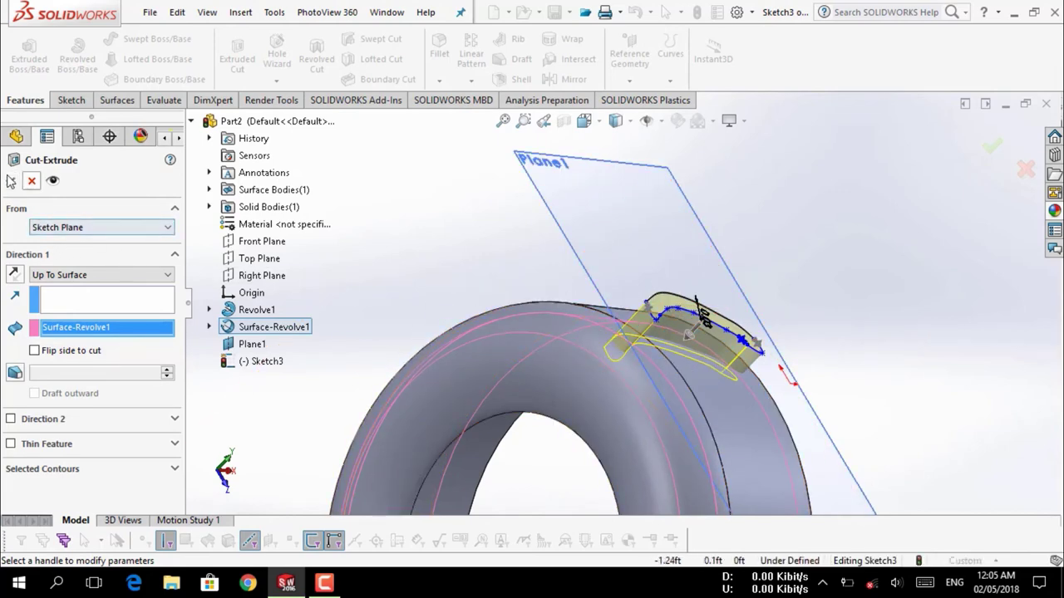
pyautogui.click(11, 184)
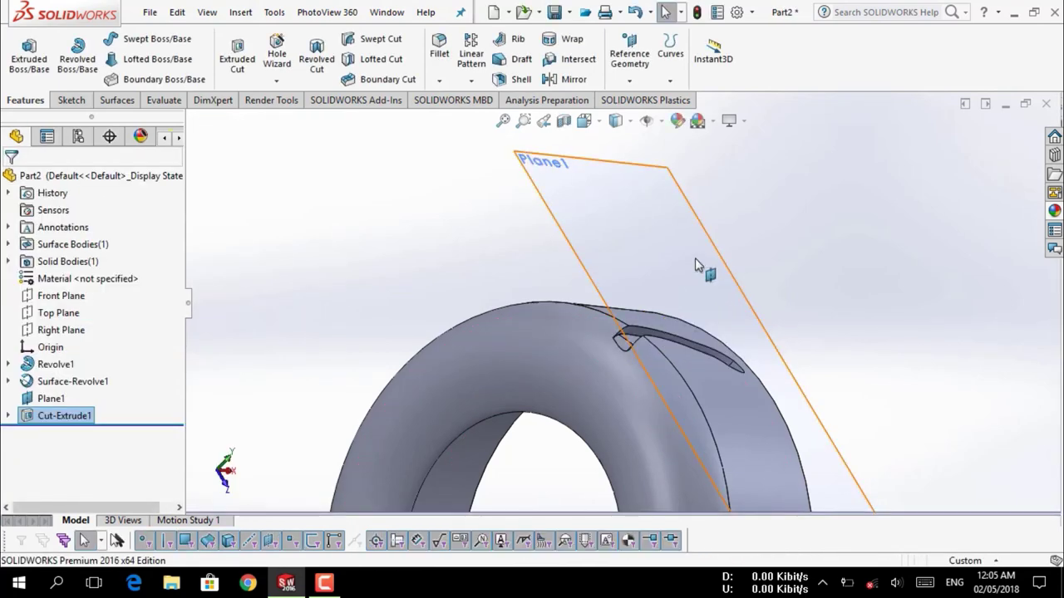
# Hide Plane1 to get a clear look at the new groove cut
pyautogui.moveTo(703, 274)
pyautogui.mouseDown(button='middle')
pyautogui.moveTo(674, 368)
pyautogui.moveTo(692, 387)
pyautogui.moveTo(595, 302)
pyautogui.mouseUp(button='middle')
pyautogui.scroll(-5, 673, 364)
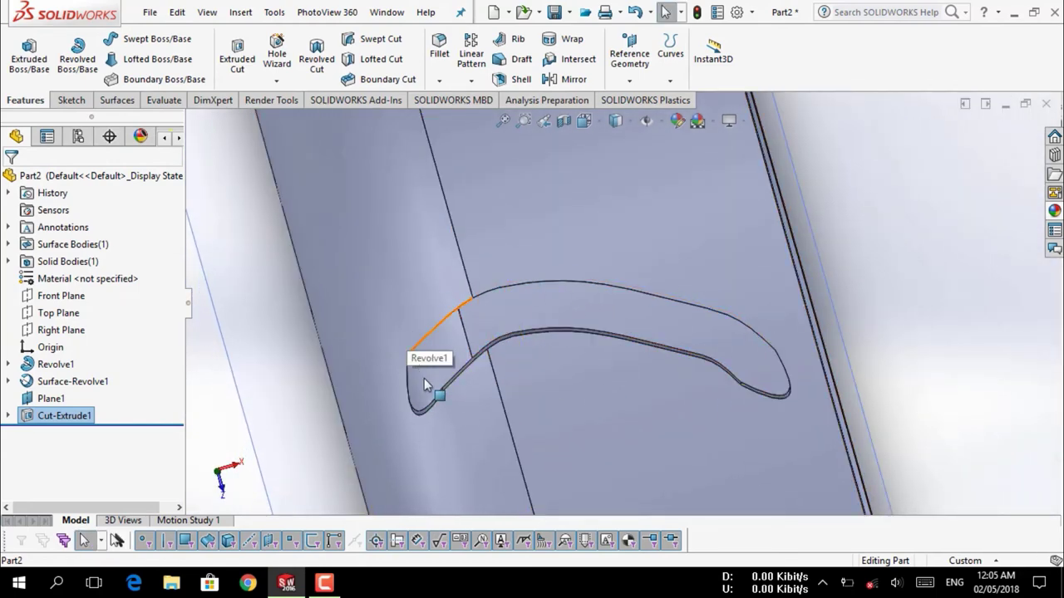
pyautogui.scroll(3, 675, 330)
pyautogui.scroll(3, 665, 326)
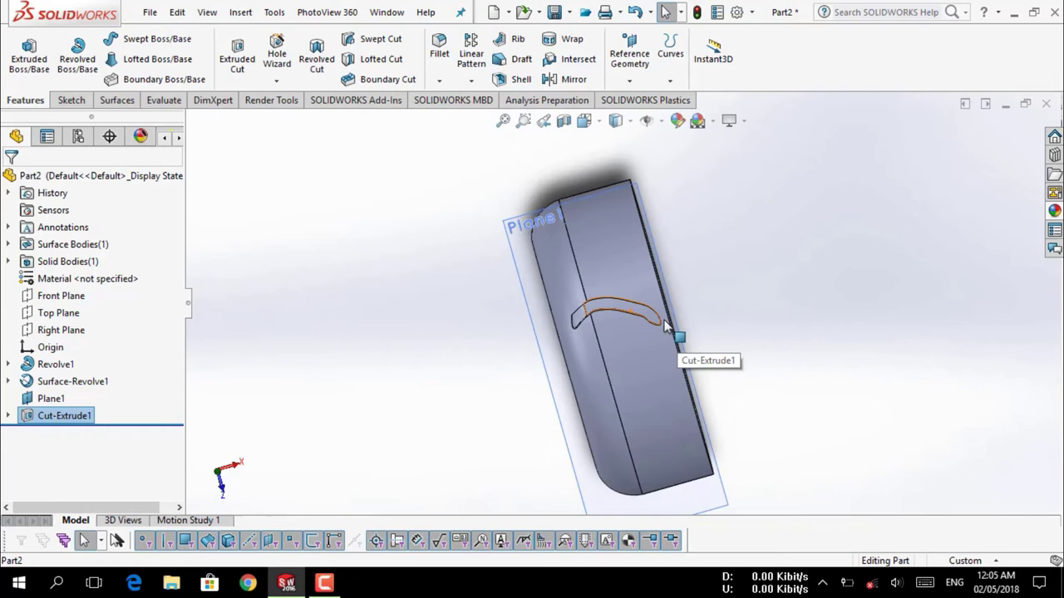
pyautogui.click(527, 238)
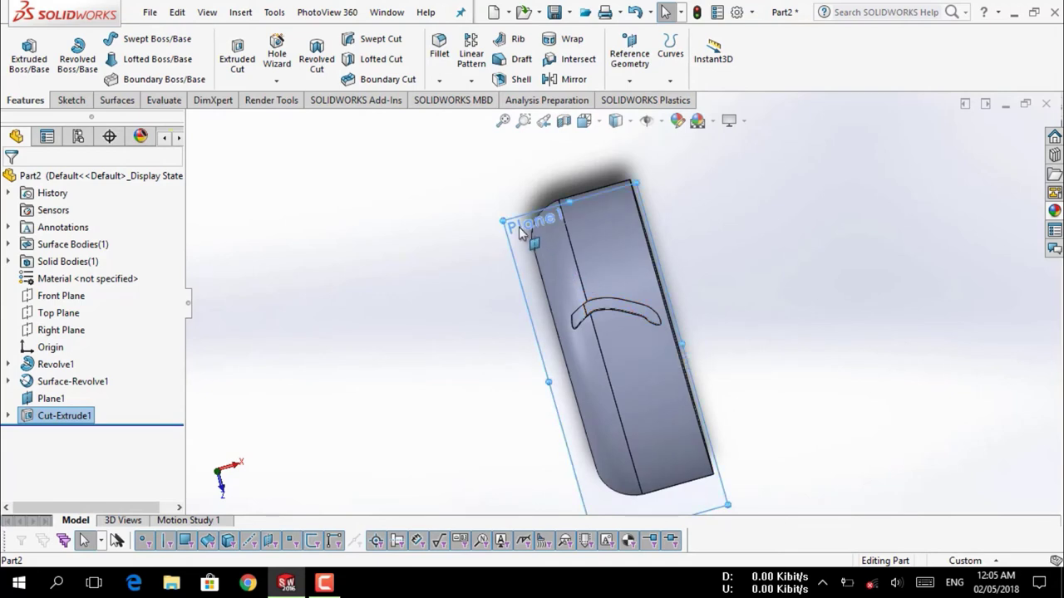
pyautogui.click(605, 175)
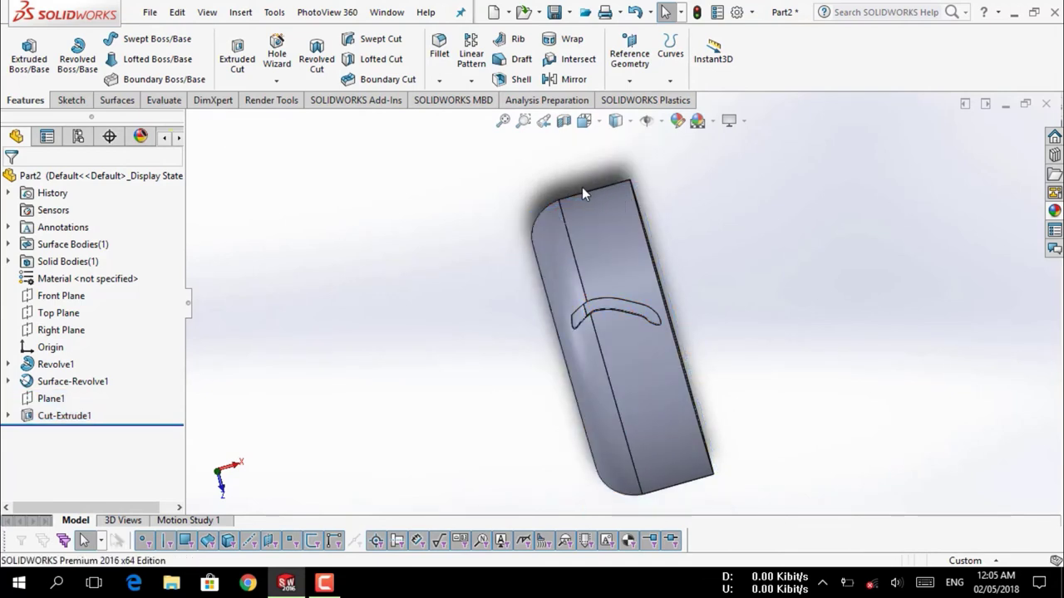
# Orbit around the tire and select the groove cut feature
pyautogui.moveTo(629, 331); pyautogui.dragTo(655, 287, button='middle')
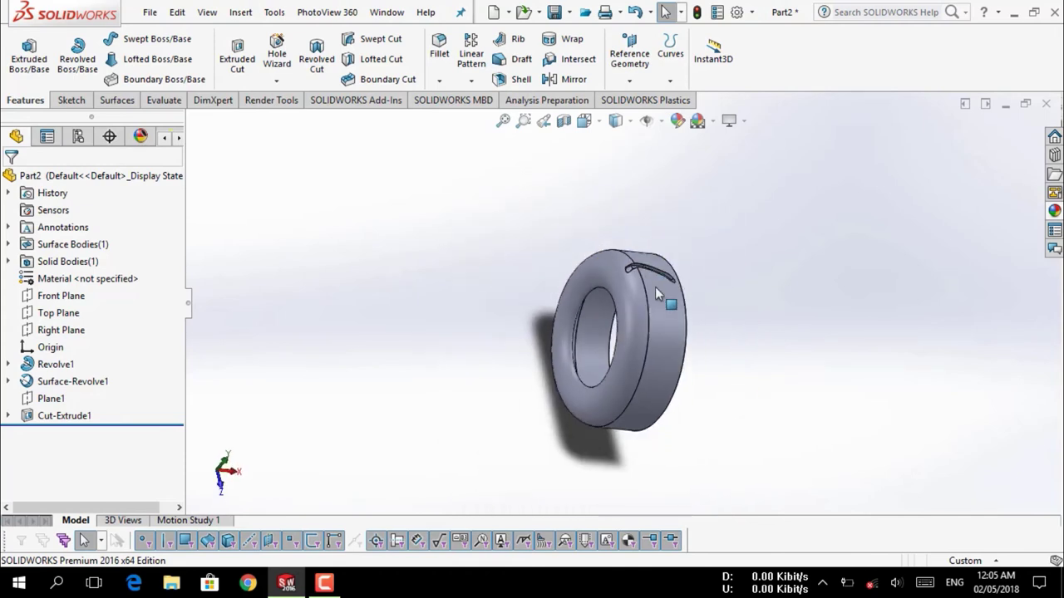
pyautogui.scroll(-2, 654, 288)
pyautogui.scroll(-3, 654, 289)
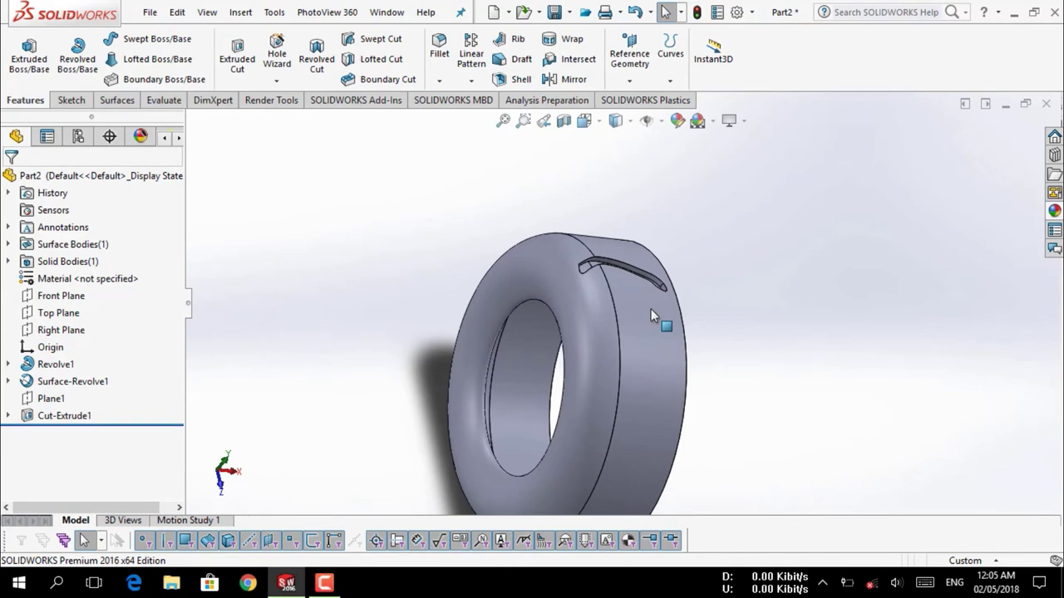
pyautogui.moveTo(645, 309); pyautogui.dragTo(552, 284, button='middle')
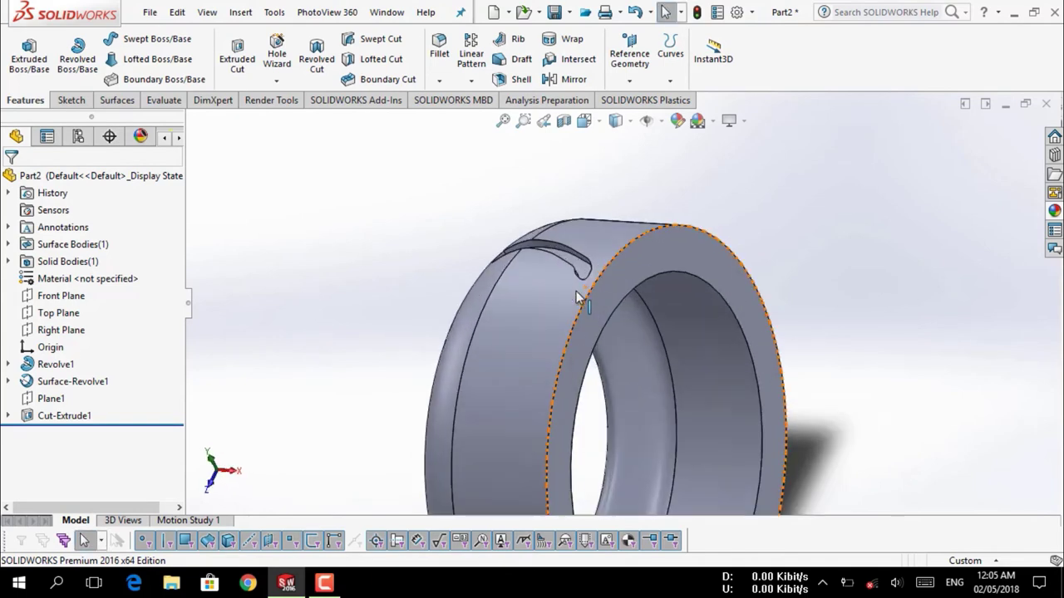
pyautogui.scroll(-3, 559, 266)
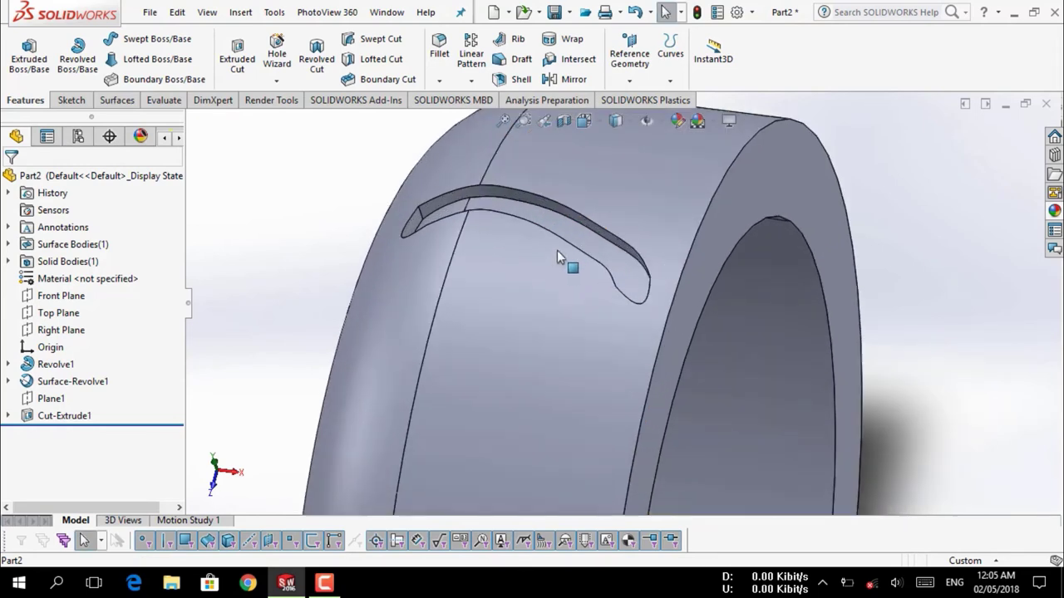
pyautogui.click(571, 218)
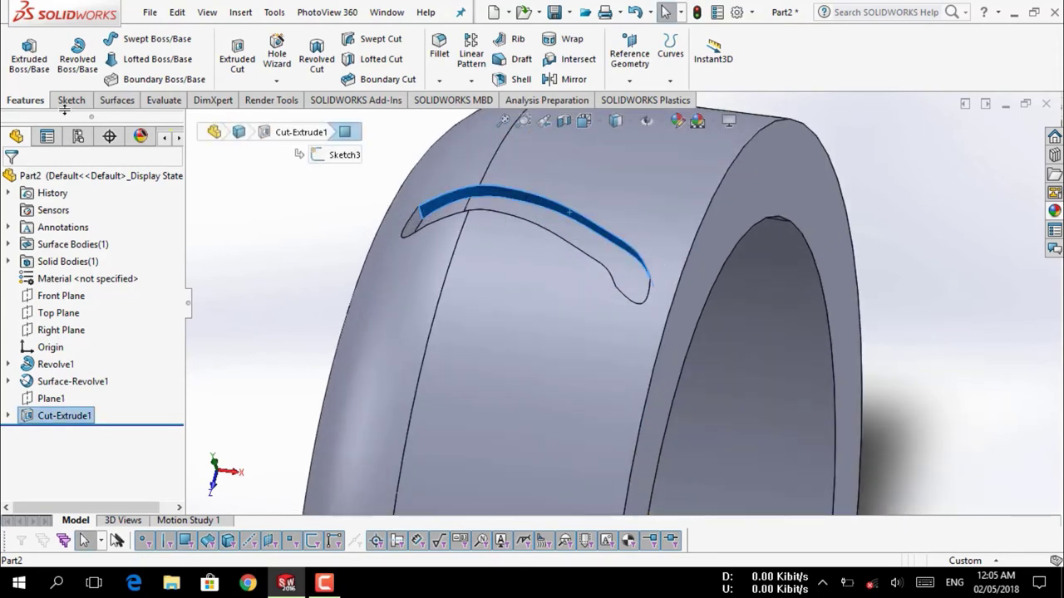
# Start a Mirror feature from the pattern list, then cancel it
pyautogui.click(471, 80)
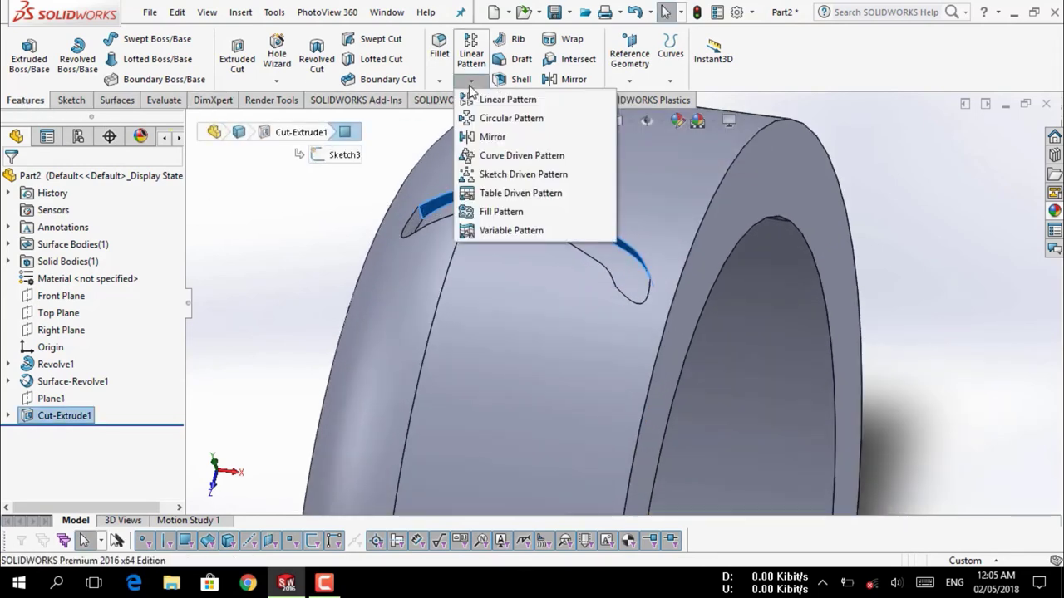
pyautogui.click(490, 136)
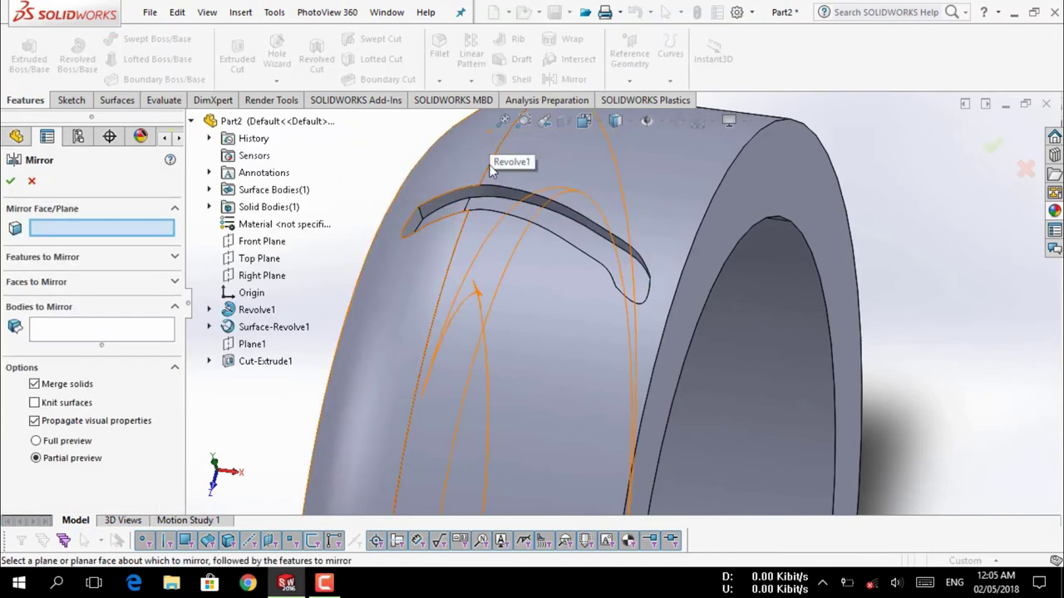
pyautogui.press('f')
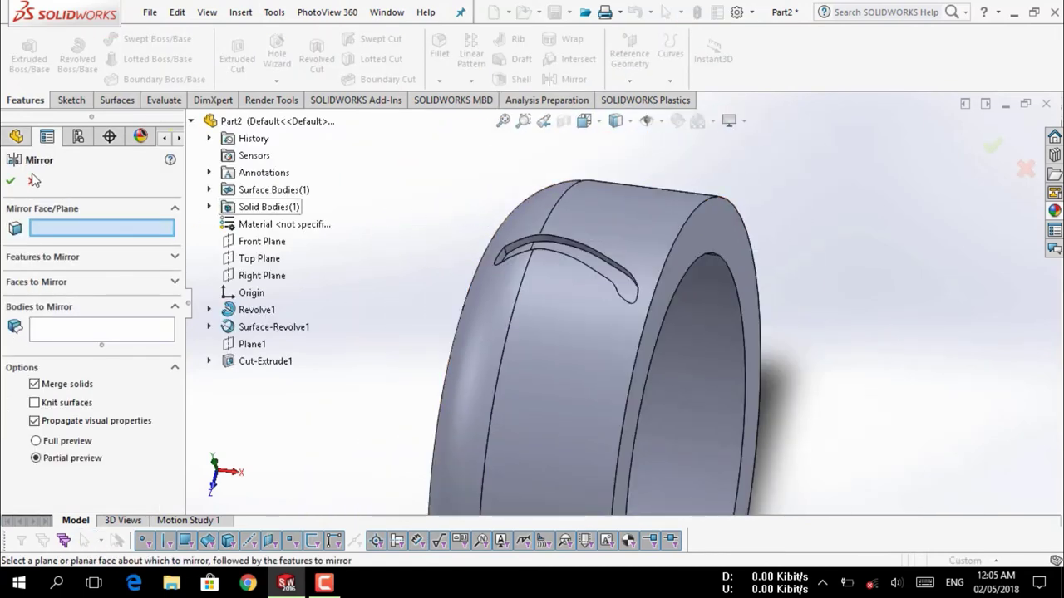
pyautogui.click(30, 183)
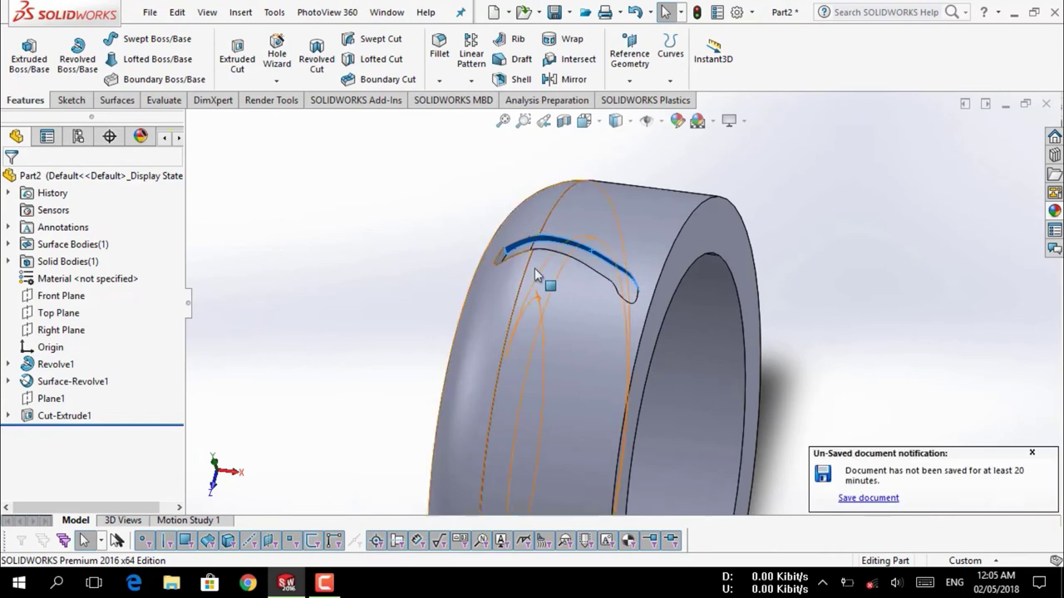
# Start a circular pattern of the groove using the tire's outer rim edge as axis
pyautogui.click(470, 82)
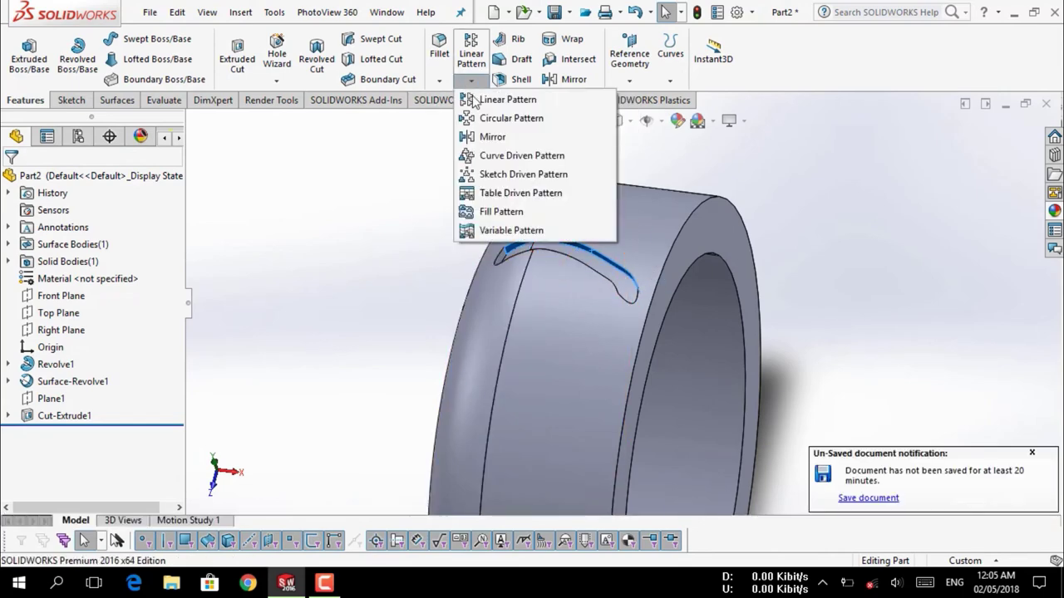
pyautogui.click(491, 116)
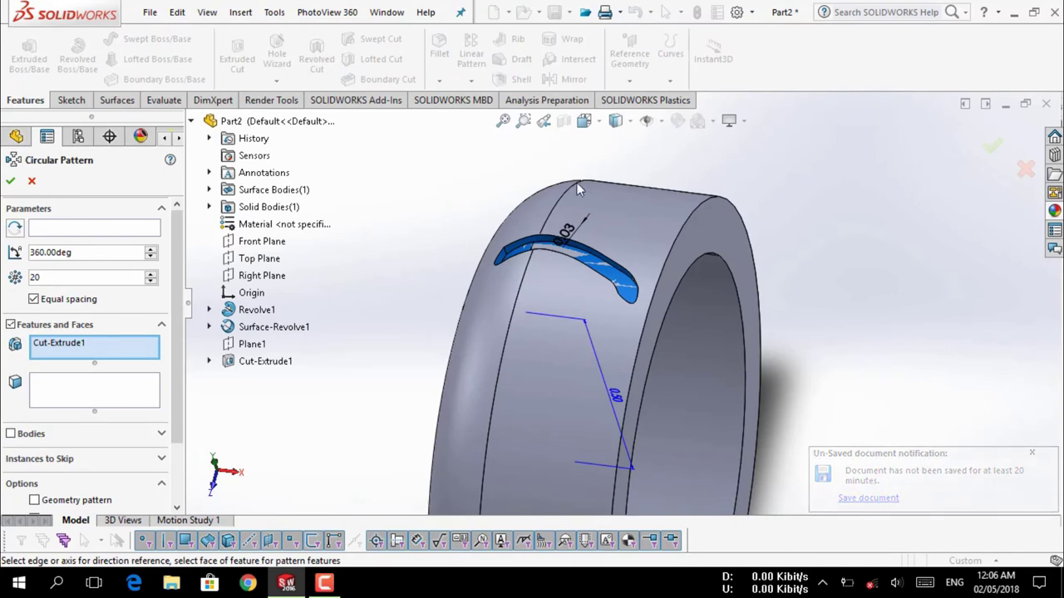
pyautogui.click(75, 228)
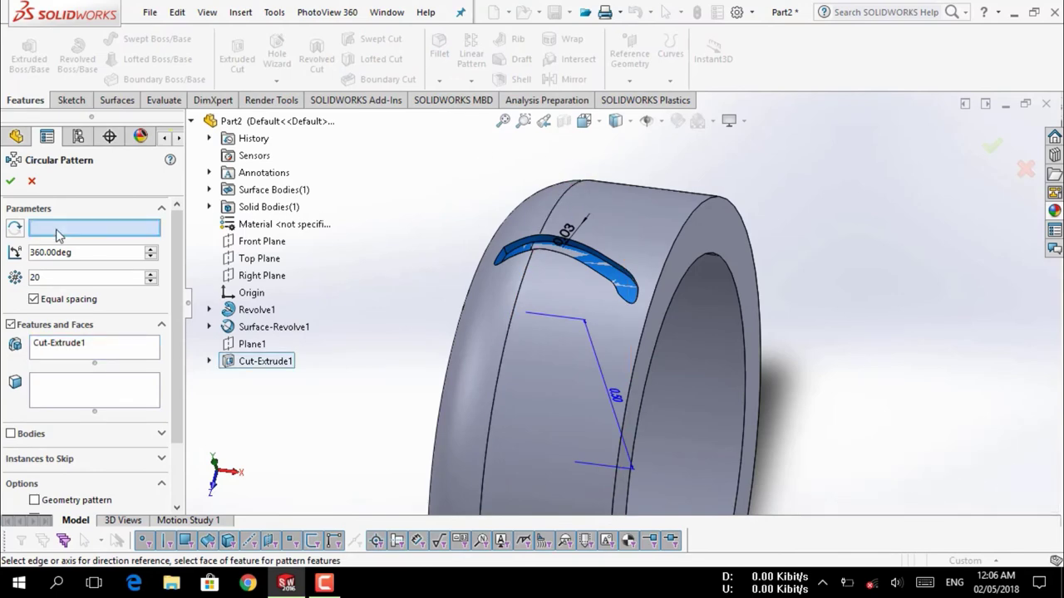
pyautogui.click(677, 239)
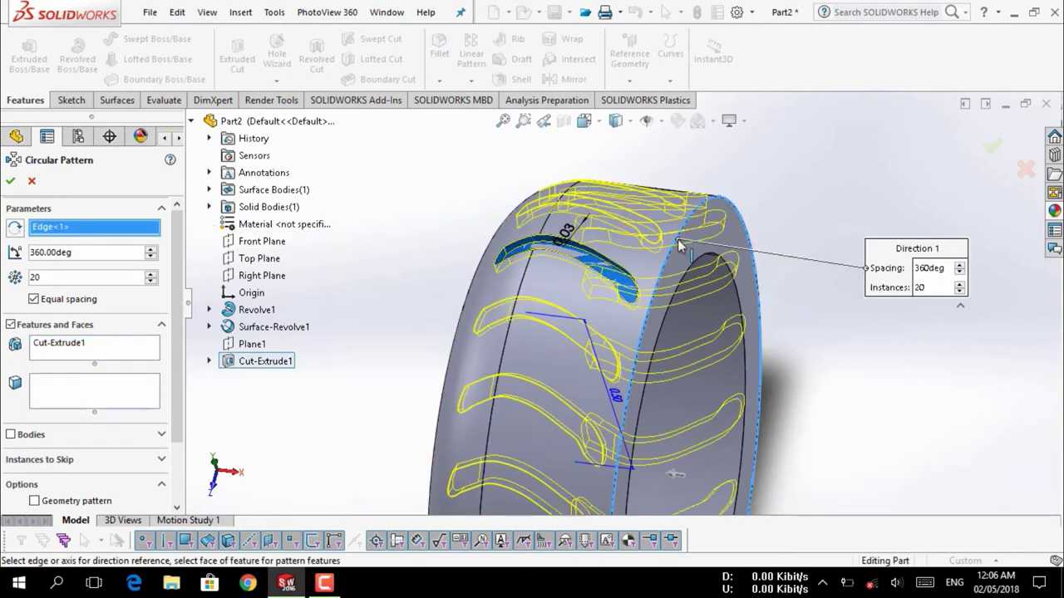
pyautogui.moveTo(677, 241)
pyautogui.mouseDown(button='middle')
pyautogui.moveTo(534, 306)
pyautogui.moveTo(397, 283)
pyautogui.mouseUp(button='middle')
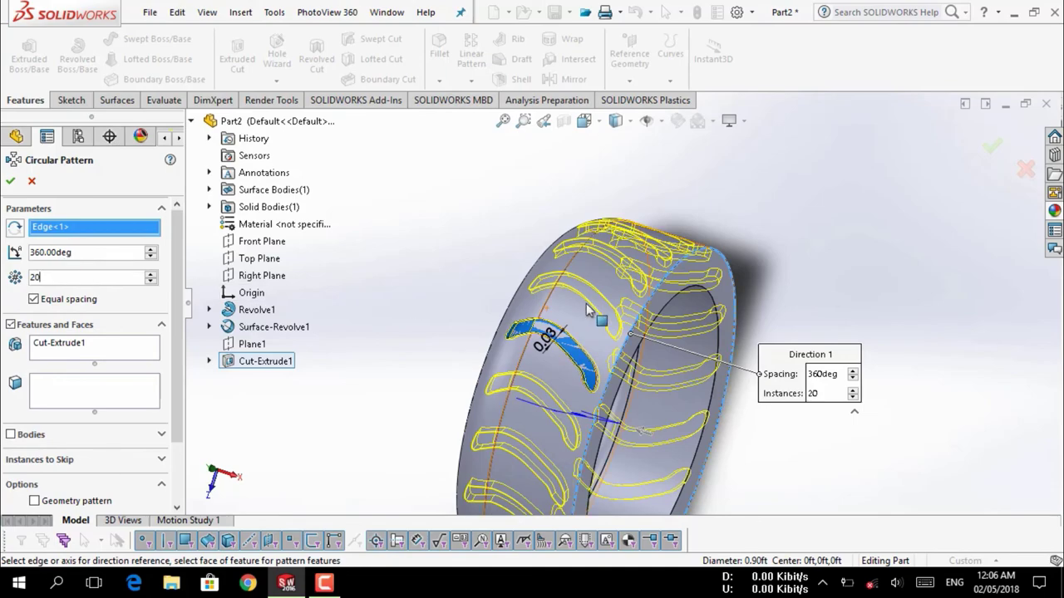
# Accept the pattern of 20 equally spaced grooves over 360°, creating CirPattern1
pyautogui.scroll(-2, 629, 304)
pyautogui.scroll(-3, 624, 303)
pyautogui.scroll(1, 576, 314)
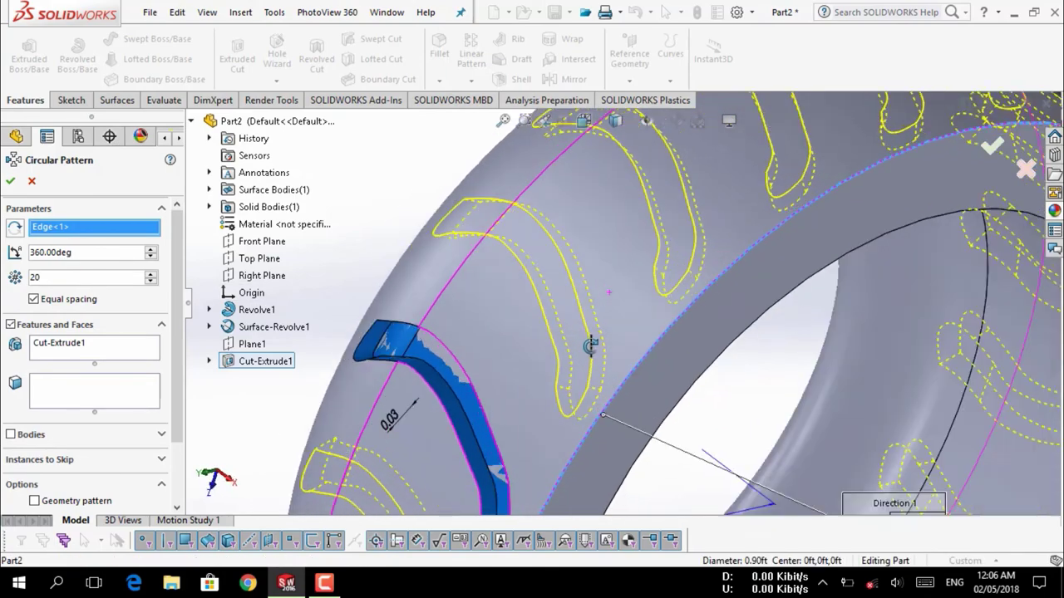
pyautogui.scroll(2, 590, 300)
pyautogui.scroll(2, 611, 278)
pyautogui.scroll(1, 629, 263)
pyautogui.moveTo(630, 263); pyautogui.dragTo(621, 281, button='middle')
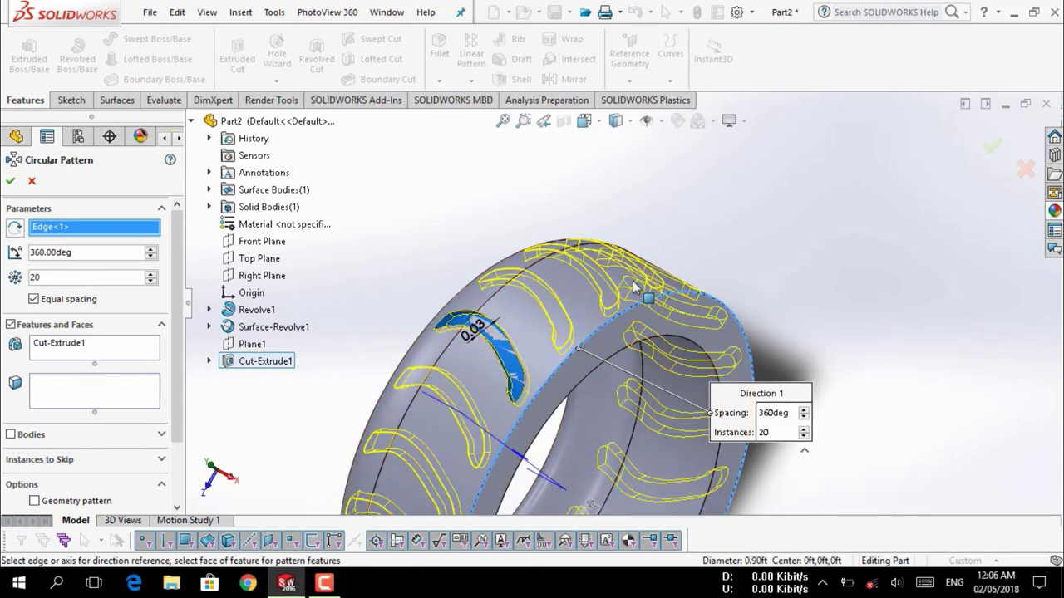
pyautogui.scroll(2, 640, 332)
pyautogui.scroll(-2, 635, 349)
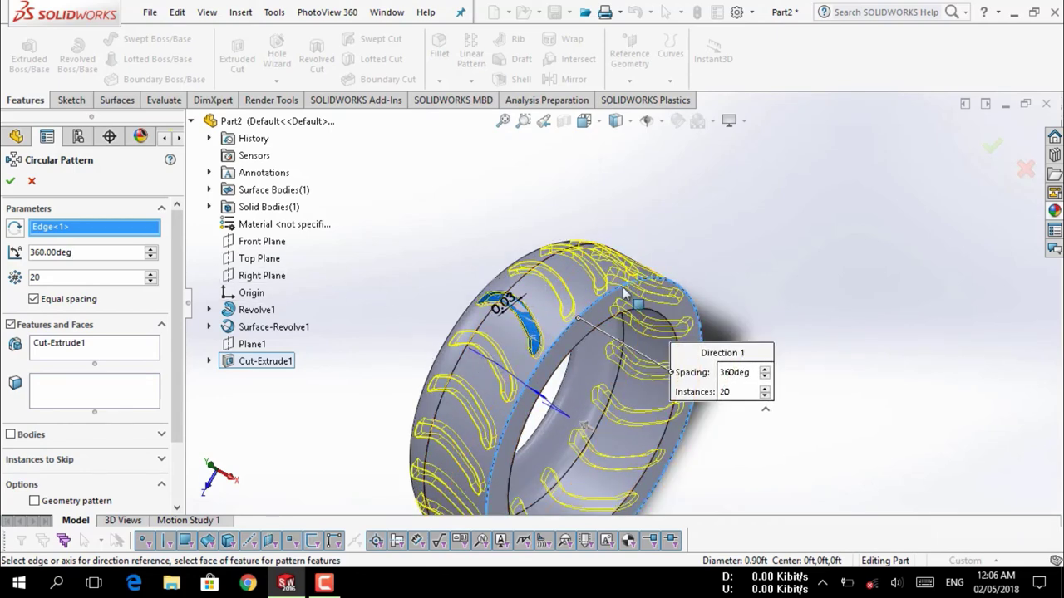
pyautogui.click(10, 182)
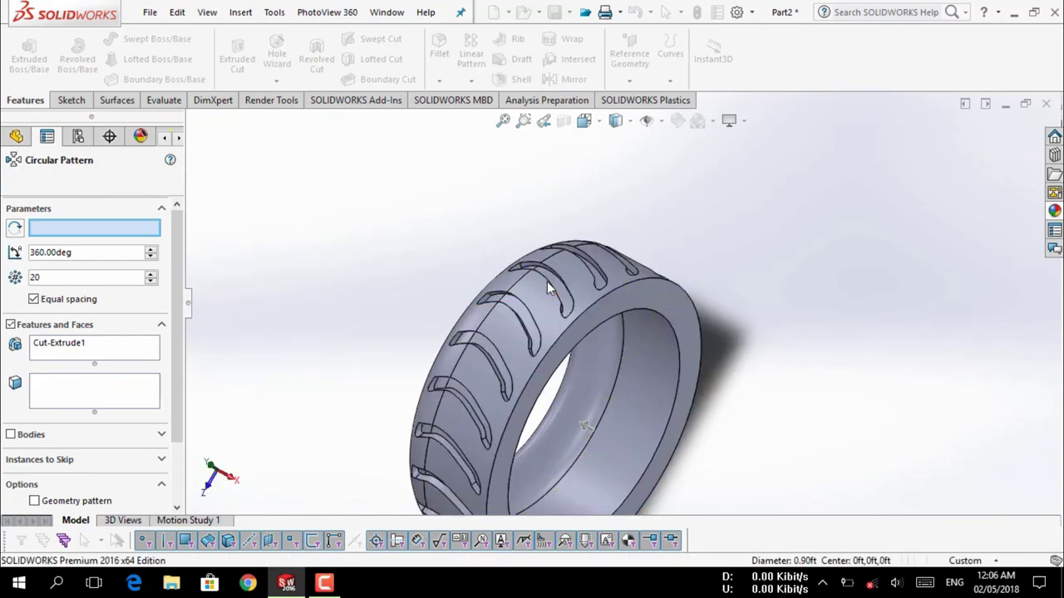
pyautogui.scroll(2, 541, 237)
pyautogui.scroll(2, 526, 224)
pyautogui.moveTo(526, 224)
pyautogui.mouseDown(button='middle')
pyautogui.moveTo(546, 225)
pyautogui.moveTo(441, 240)
pyautogui.mouseUp(button='middle')
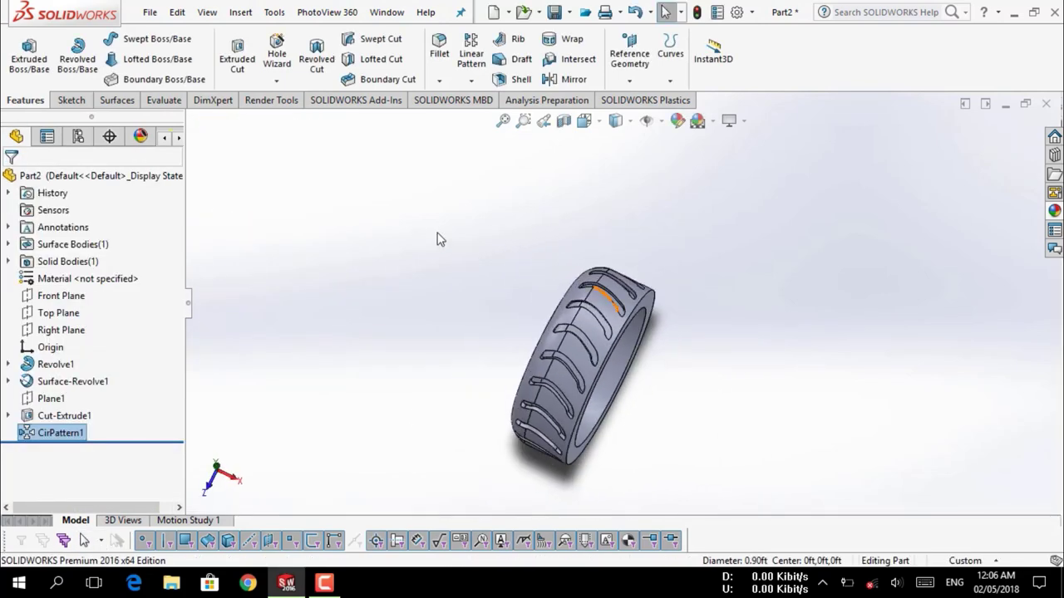
# Mirror the CirPattern1 body about the Right Plane, creating Mirror1
pyautogui.click(66, 333)
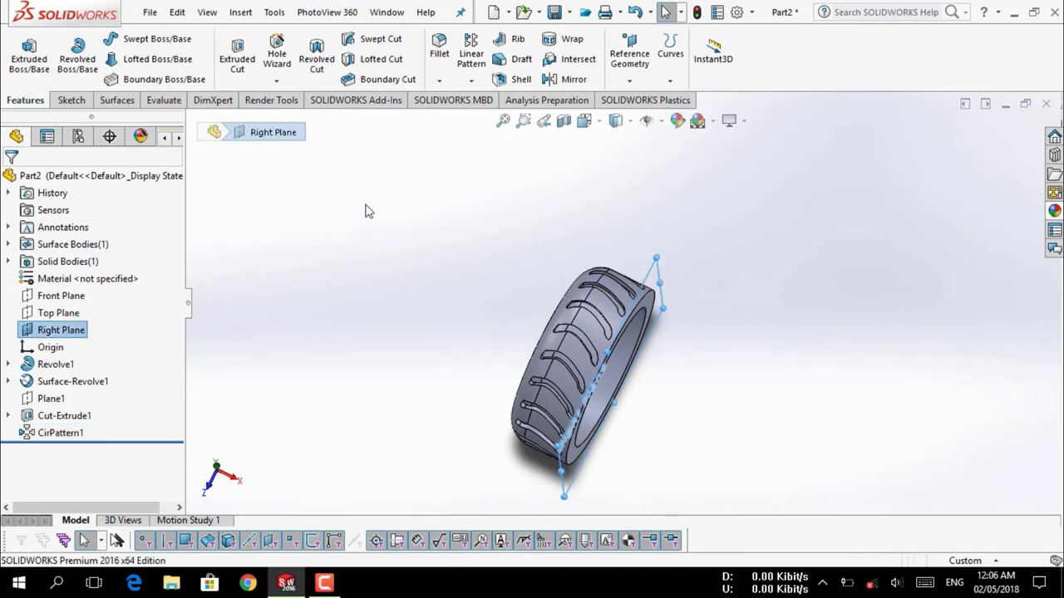
pyautogui.click(471, 80)
pyautogui.click(499, 138)
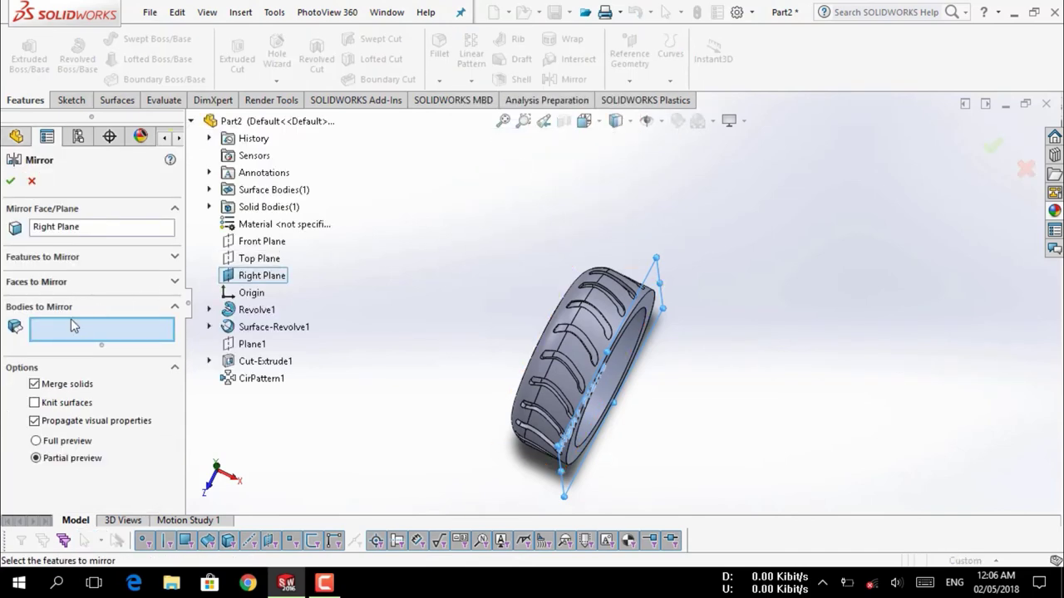
pyautogui.click(595, 314)
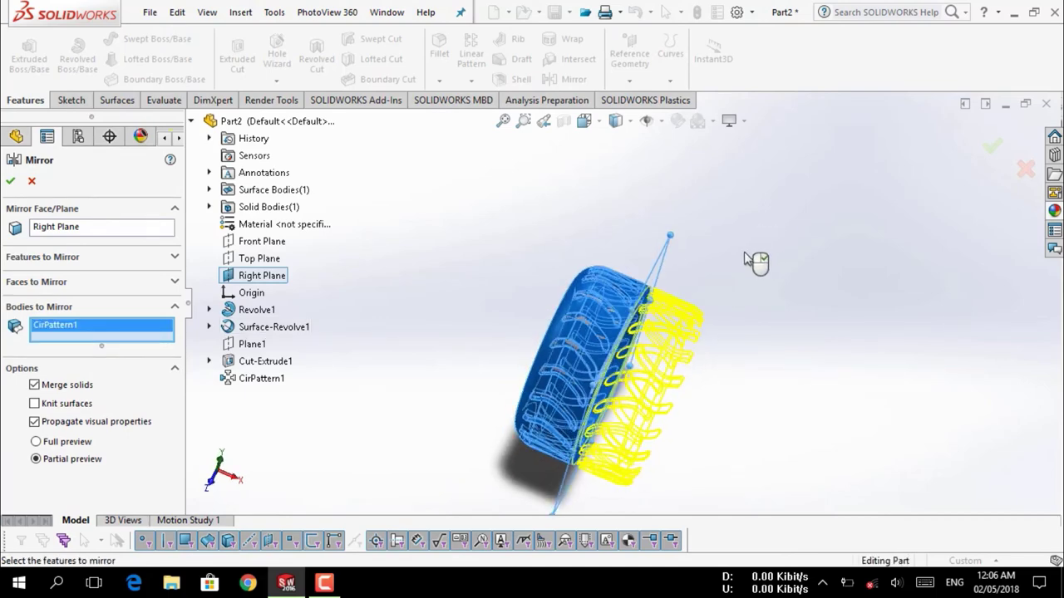
pyautogui.click(10, 182)
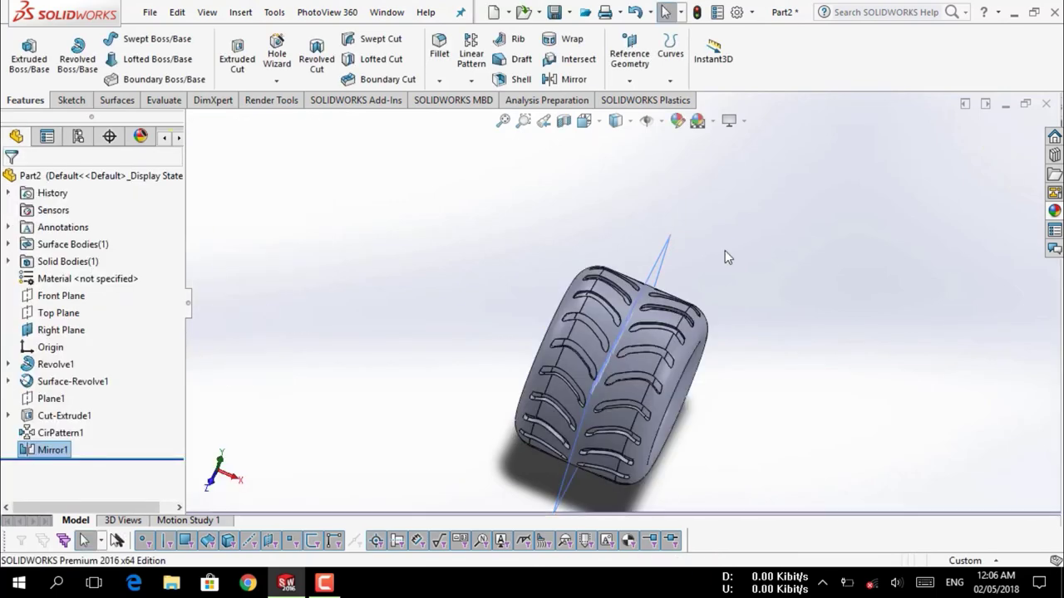
# Hide the Right Plane in the viewport
pyautogui.moveTo(725, 251); pyautogui.dragTo(656, 244, button='middle')
pyautogui.scroll(-5, 632, 277)
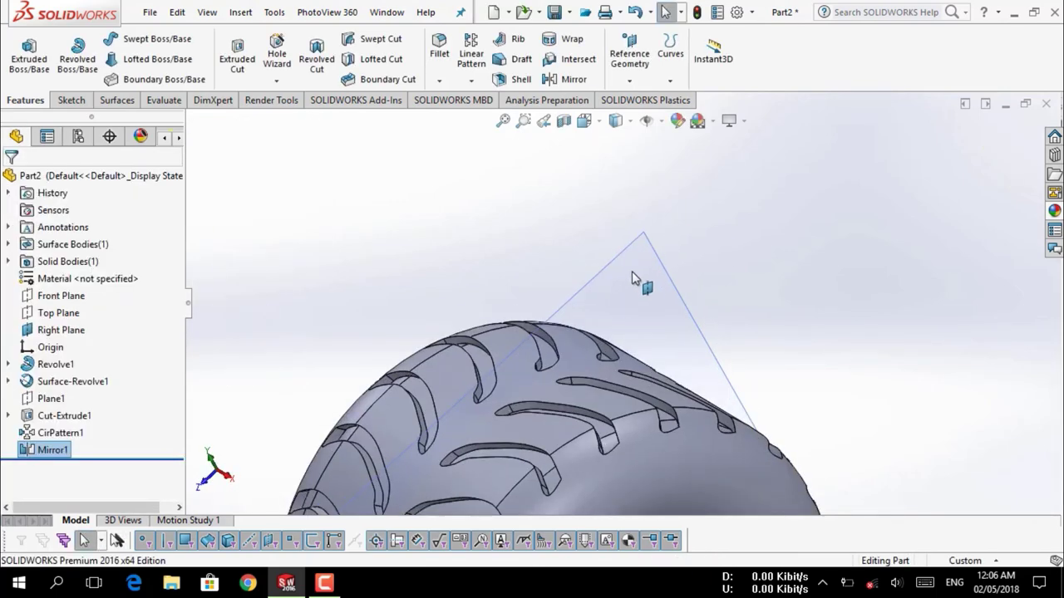
pyautogui.click(644, 288)
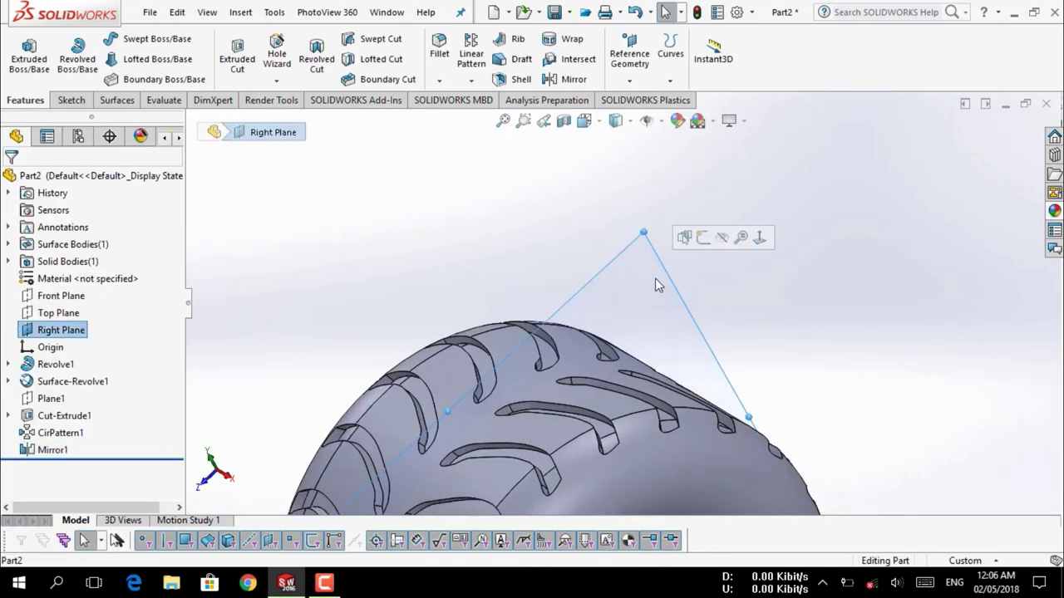
pyautogui.click(722, 241)
# Orbit to a front-on view of the tread and select the tire's outer tread face
pyautogui.scroll(5, 689, 285)
pyautogui.moveTo(689, 285)
pyautogui.mouseDown(button='middle')
pyautogui.moveTo(736, 301)
pyautogui.moveTo(643, 316)
pyautogui.moveTo(574, 349)
pyautogui.mouseUp(button='middle')
pyautogui.scroll(-3, 563, 363)
pyautogui.scroll(-3, 615, 291)
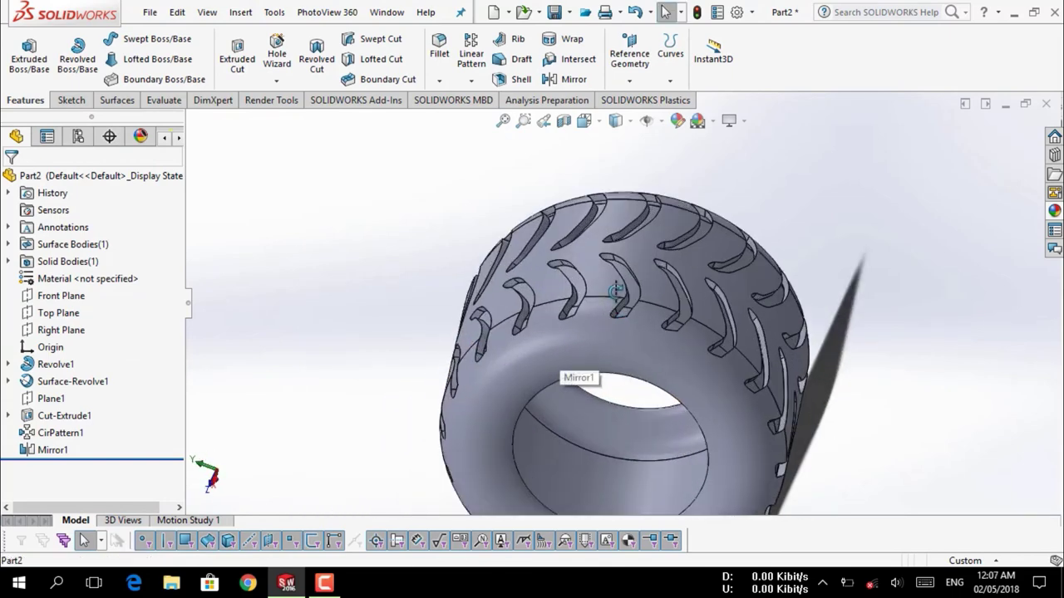
pyautogui.moveTo(615, 291); pyautogui.dragTo(664, 237, button='middle')
pyautogui.scroll(3, 613, 278)
pyautogui.scroll(-2, 556, 319)
pyautogui.scroll(-2, 620, 325)
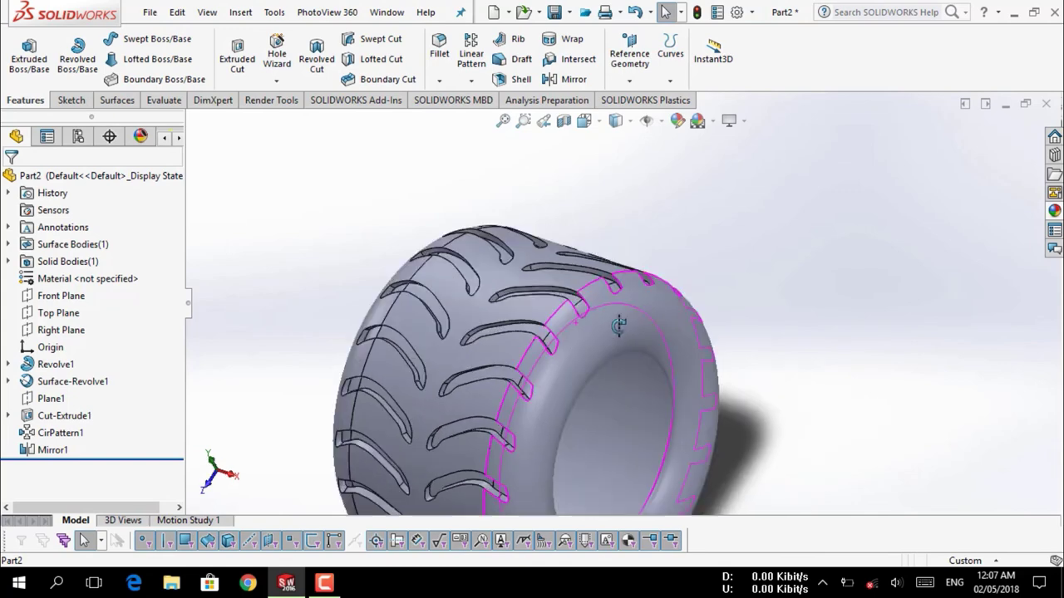
pyautogui.moveTo(619, 326)
pyautogui.mouseDown(button='middle')
pyautogui.moveTo(676, 316)
pyautogui.moveTo(736, 349)
pyautogui.moveTo(682, 352)
pyautogui.moveTo(613, 332)
pyautogui.moveTo(628, 326)
pyautogui.moveTo(603, 357)
pyautogui.mouseUp(button='middle')
pyautogui.scroll(2, 628, 325)
pyautogui.scroll(-2, 603, 356)
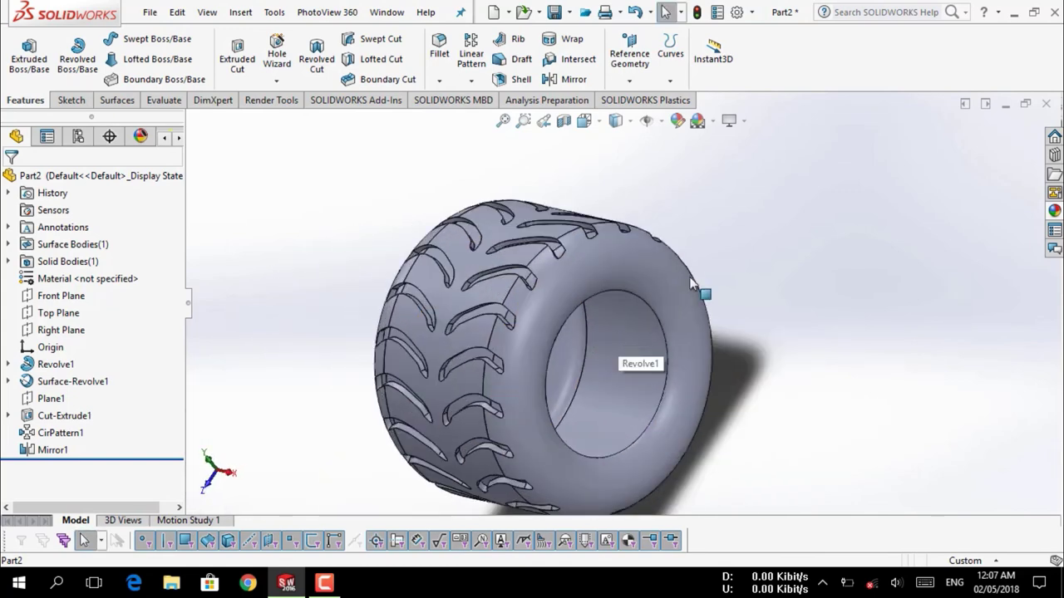
pyautogui.moveTo(690, 282)
pyautogui.mouseDown(button='middle')
pyautogui.moveTo(592, 318)
pyautogui.moveTo(511, 278)
pyautogui.mouseUp(button='middle')
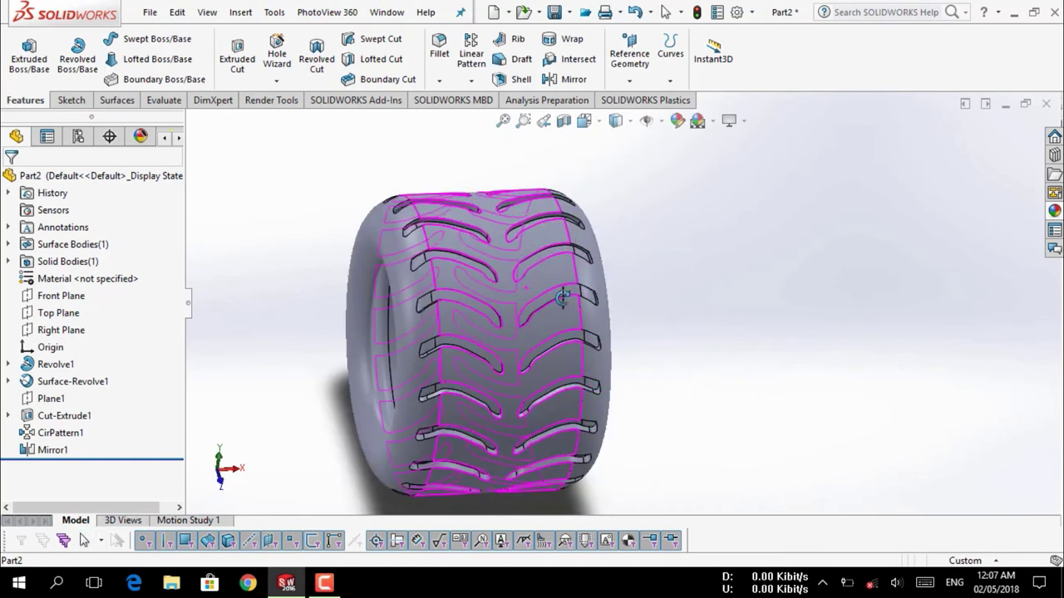
pyautogui.click(502, 256)
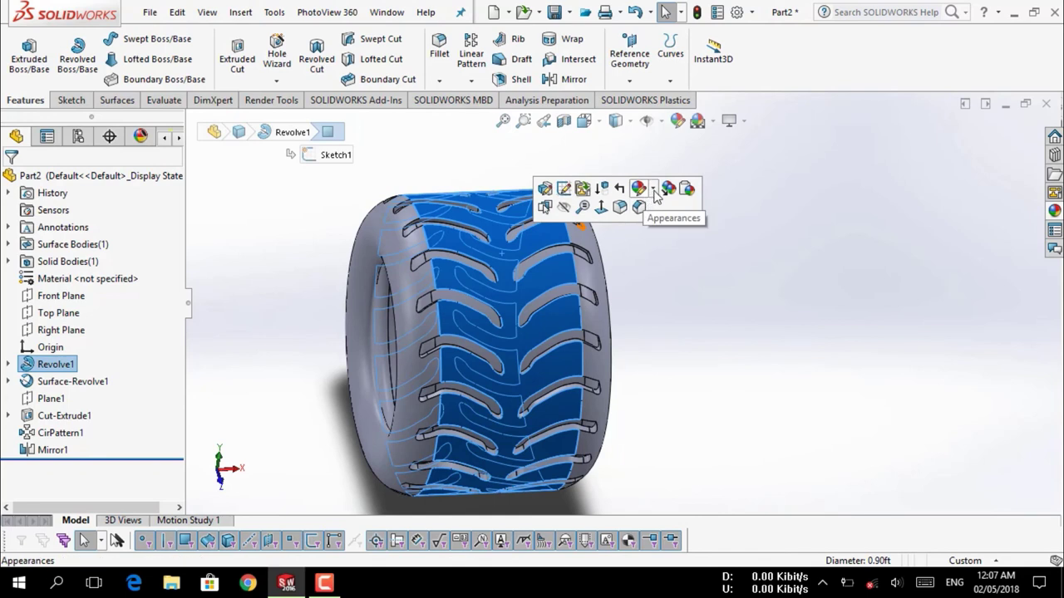
# Give the tread face the Rubber > Texture 'tire tread' appearance with surface mapping
pyautogui.click(656, 192)
pyautogui.click(664, 232)
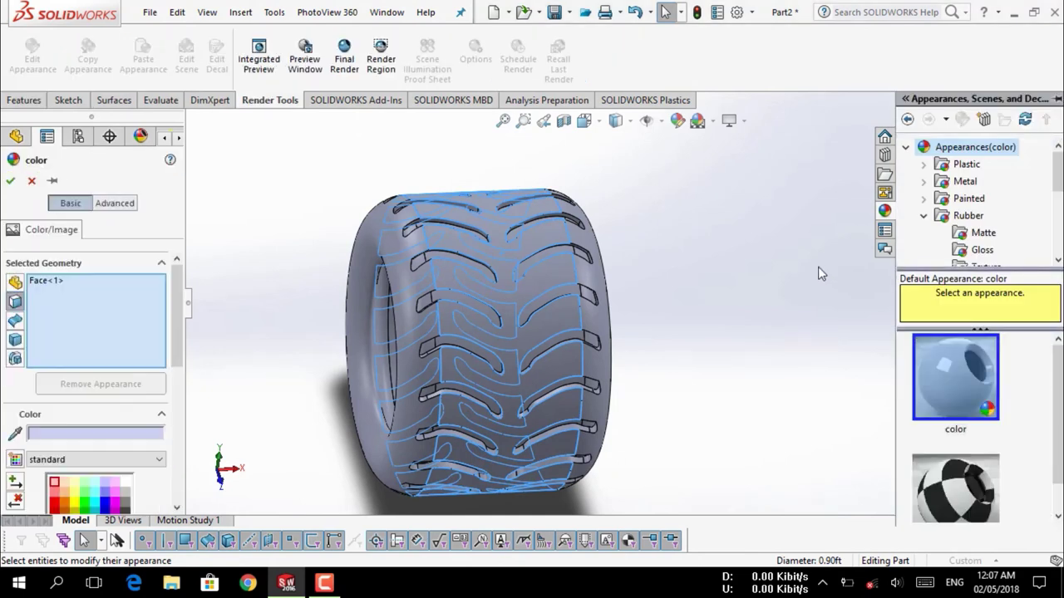
pyautogui.moveTo(955, 377)
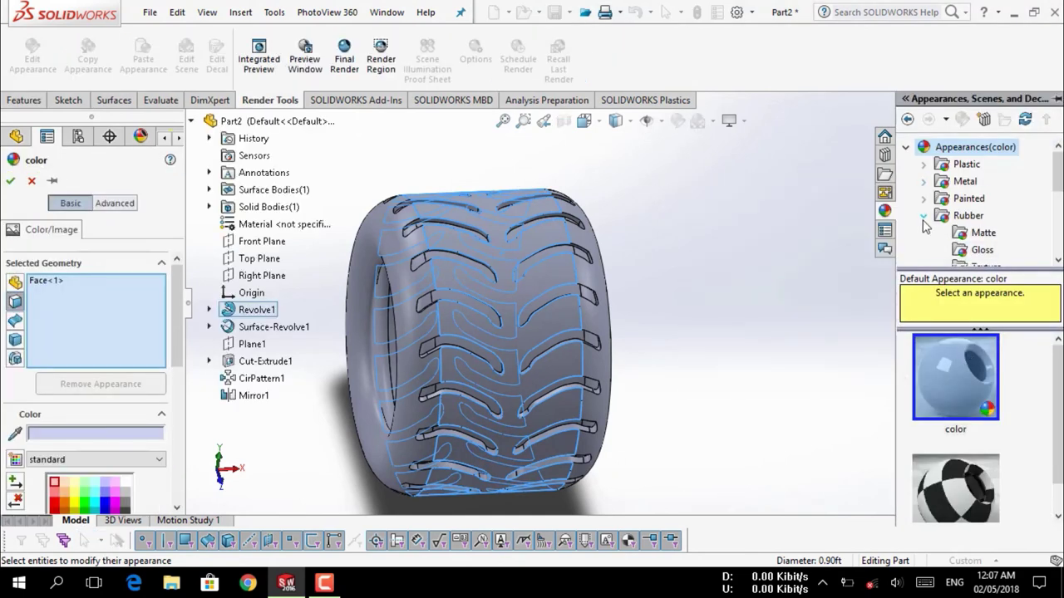
pyautogui.click(960, 215)
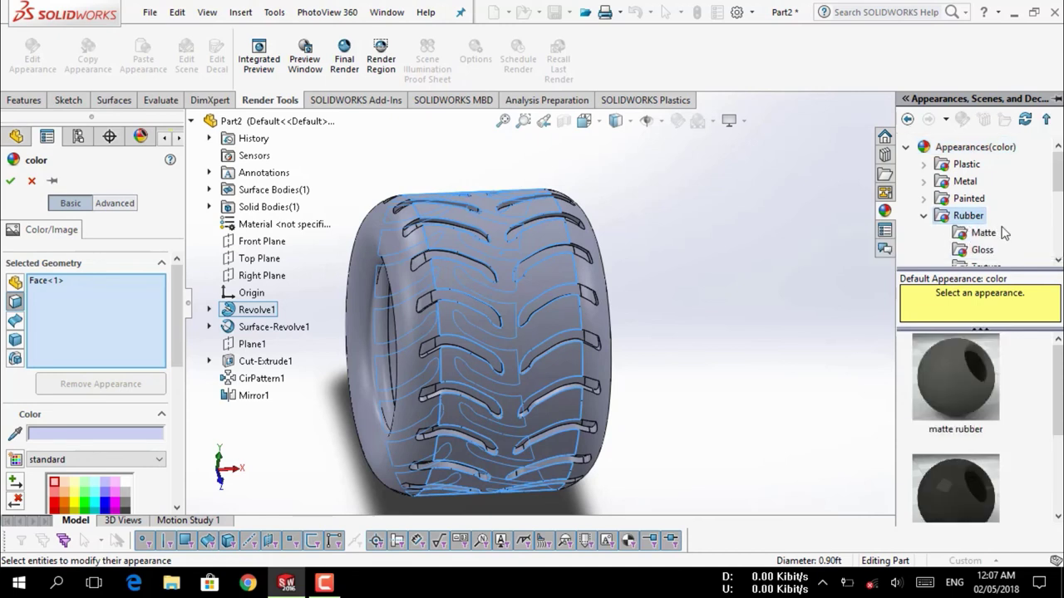
pyautogui.scroll(-2, 995, 249)
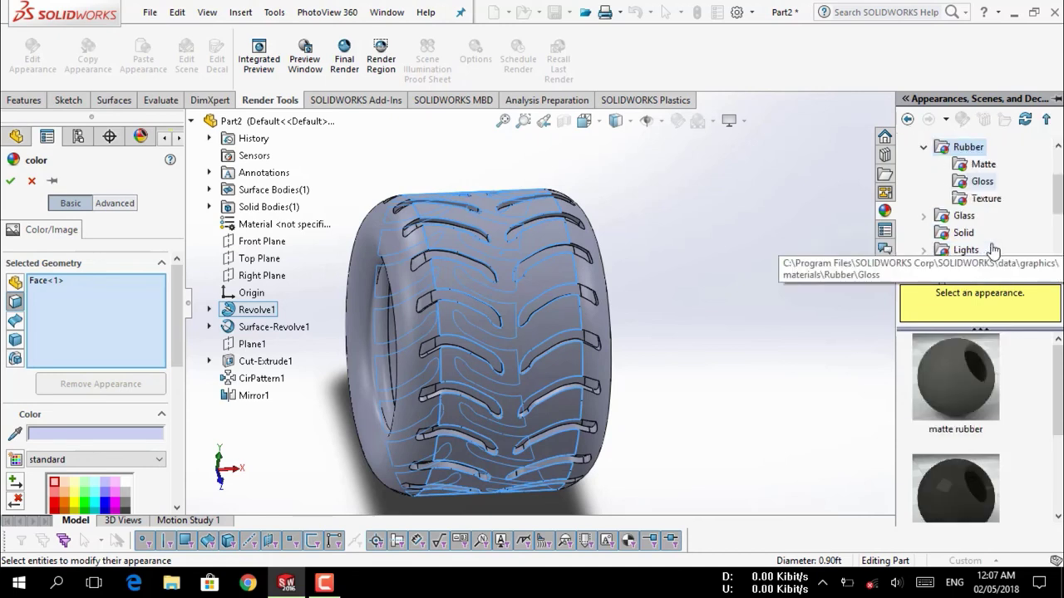
pyautogui.click(988, 199)
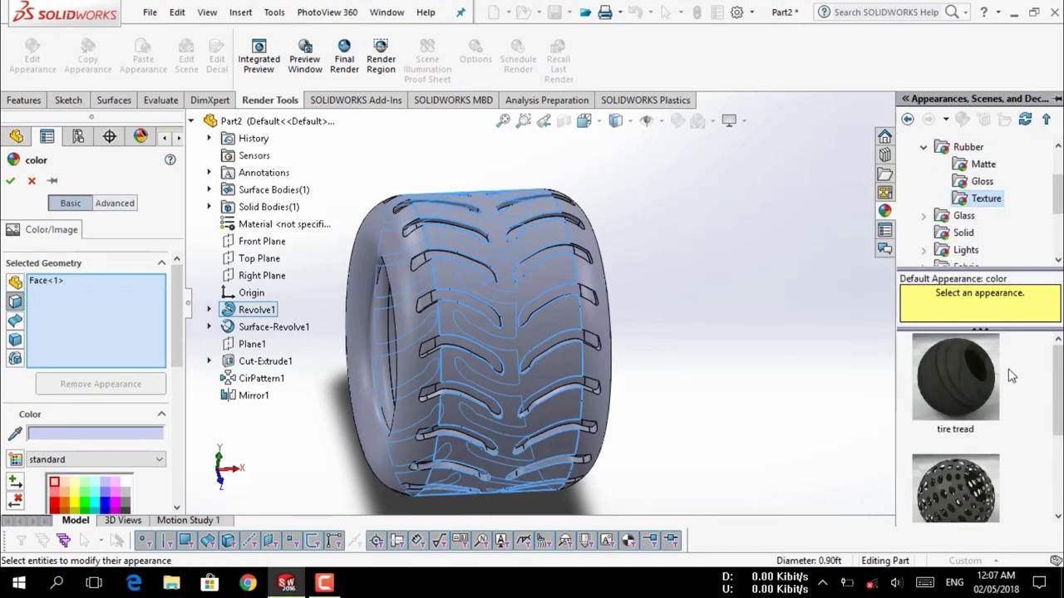
pyautogui.moveTo(956, 378)
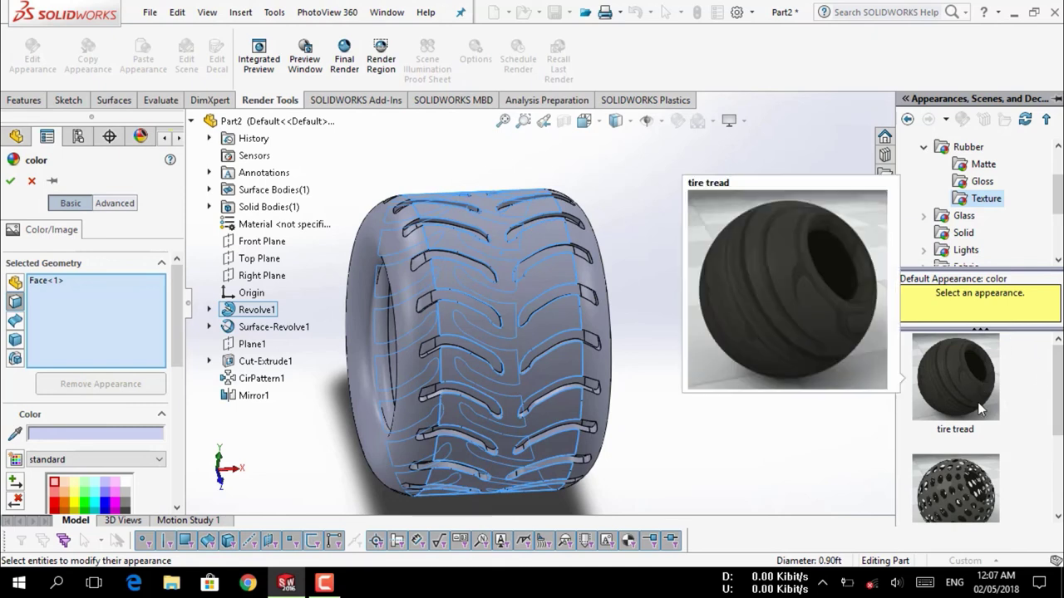
pyautogui.click(977, 402)
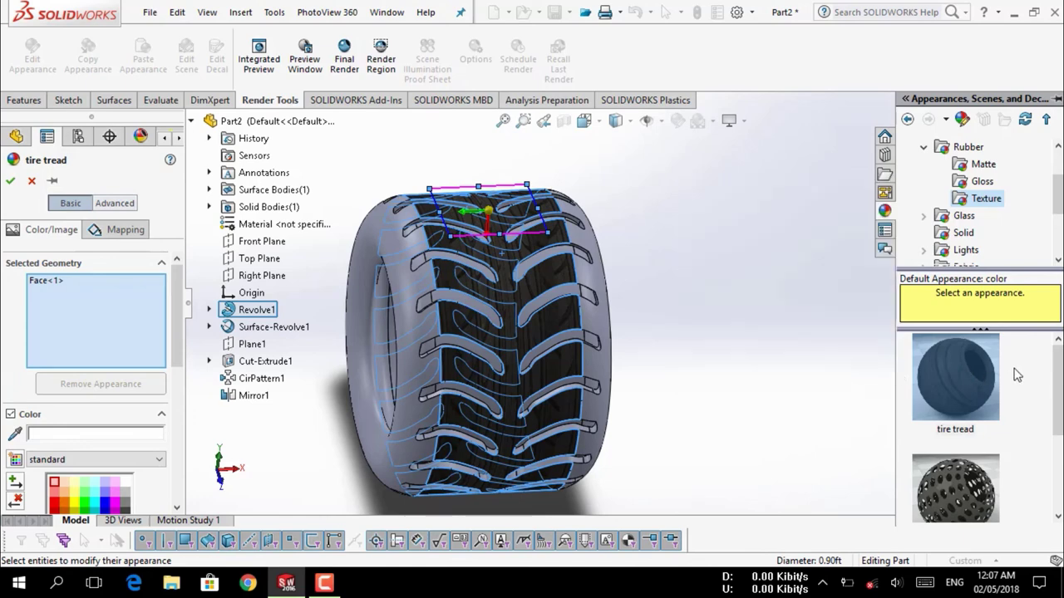
pyautogui.click(125, 238)
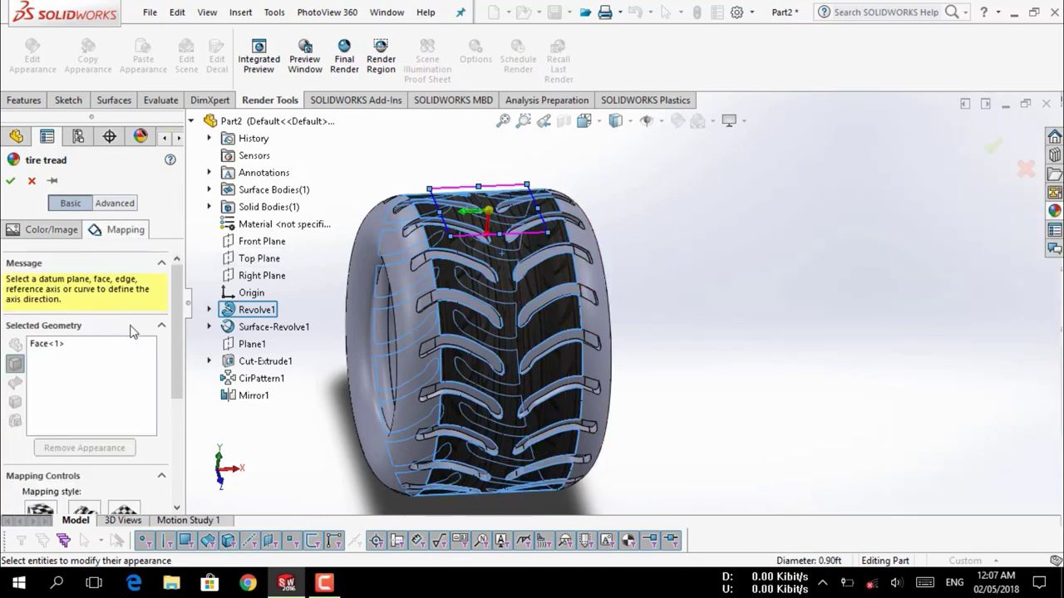
pyautogui.scroll(-3, 91, 374)
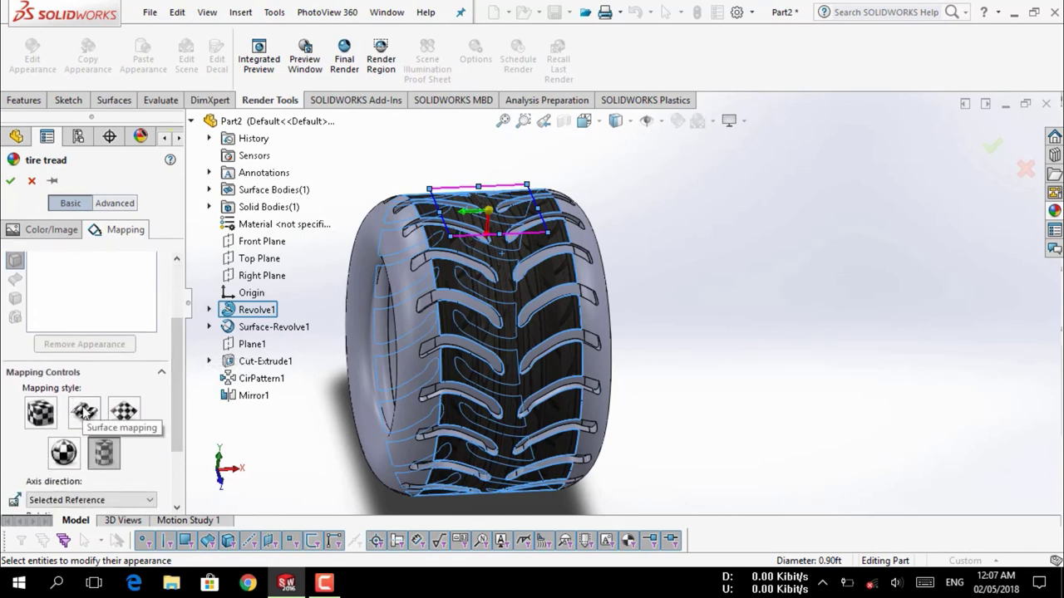
pyautogui.click(83, 411)
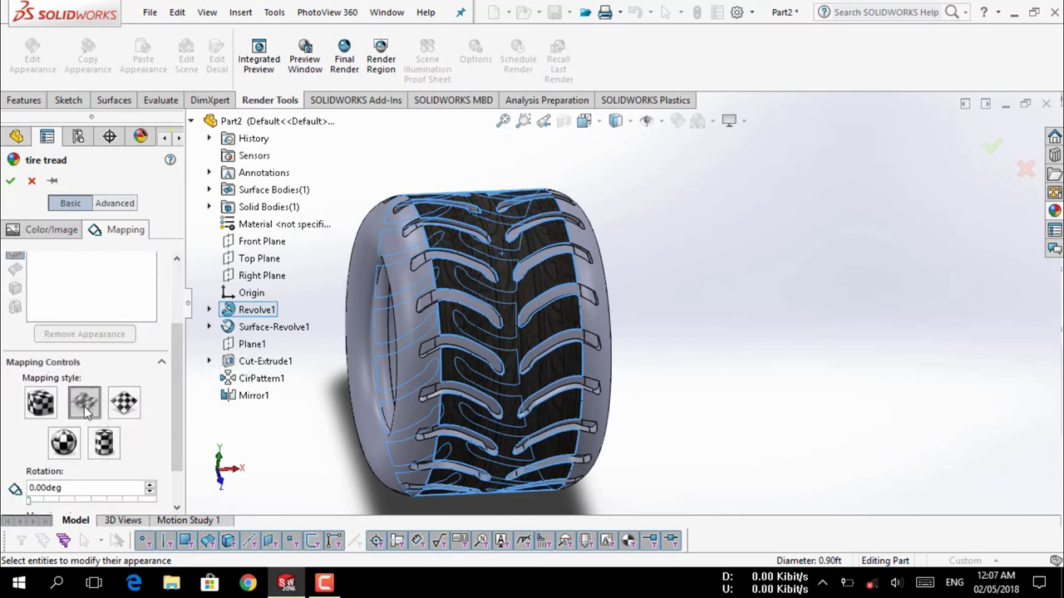
# Accept the tread appearance, then reopen it for editing from the tire body
pyautogui.click(11, 182)
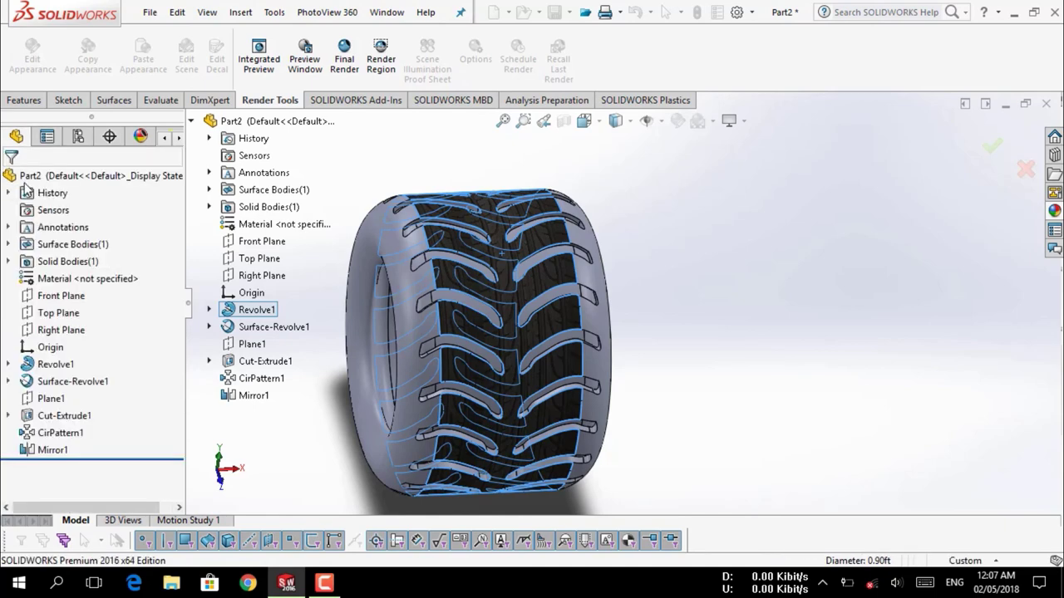
pyautogui.scroll(-5, 613, 308)
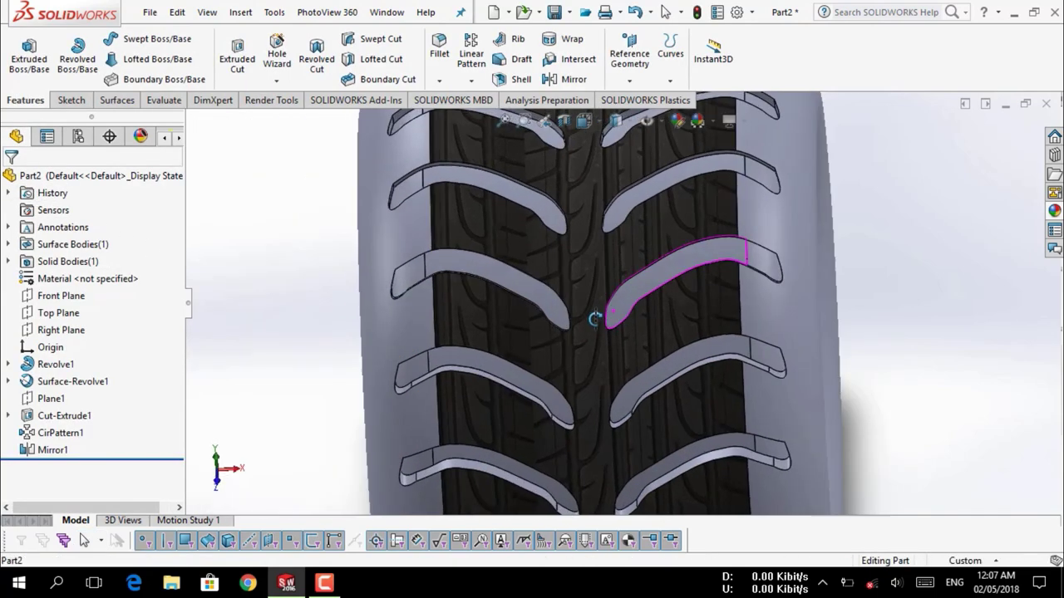
pyautogui.scroll(-3, 599, 270)
pyautogui.click(599, 264)
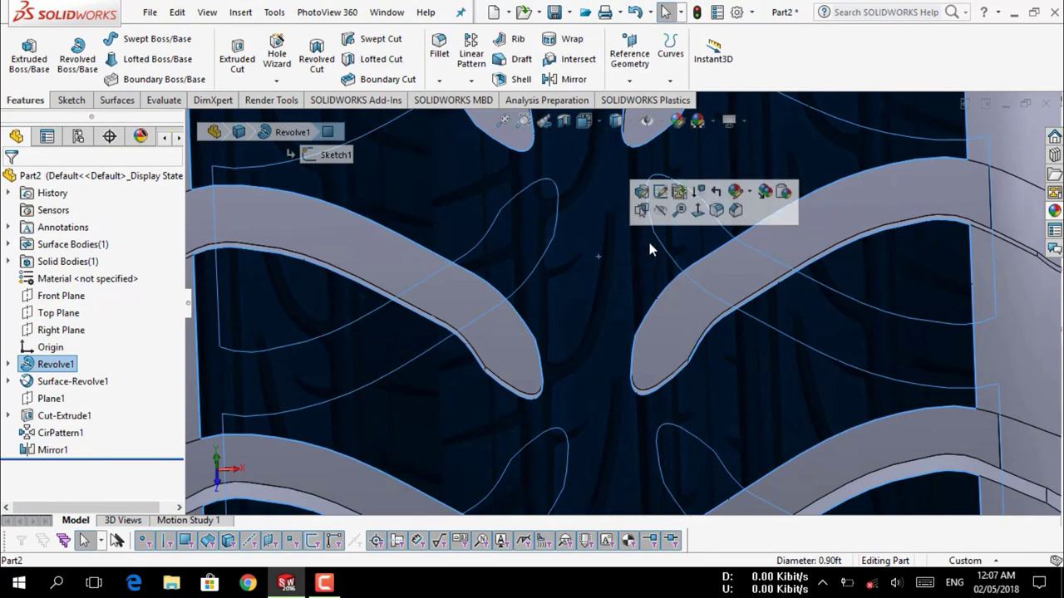
pyautogui.click(751, 194)
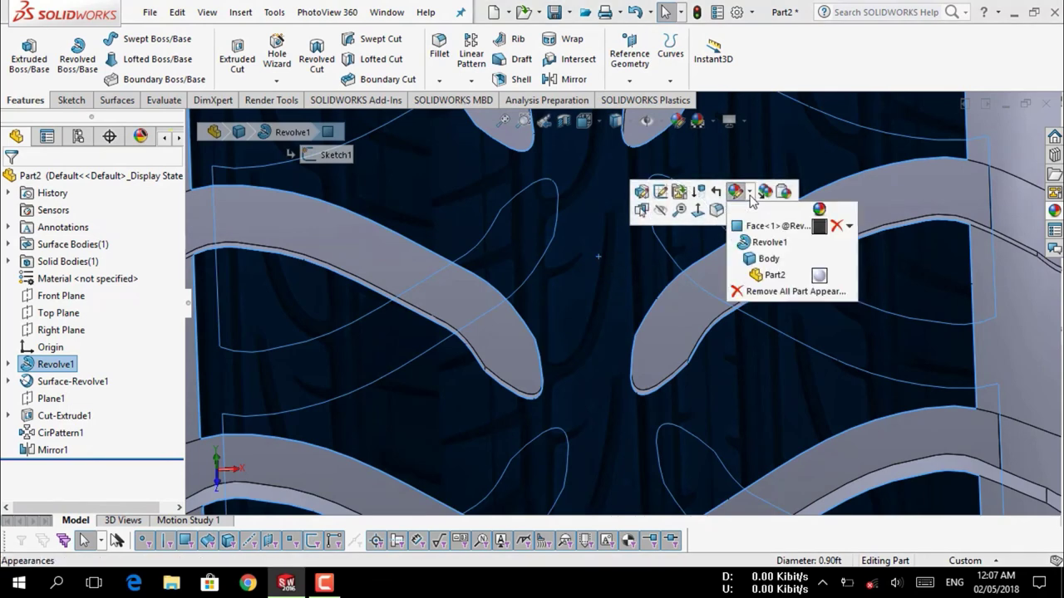
pyautogui.click(758, 229)
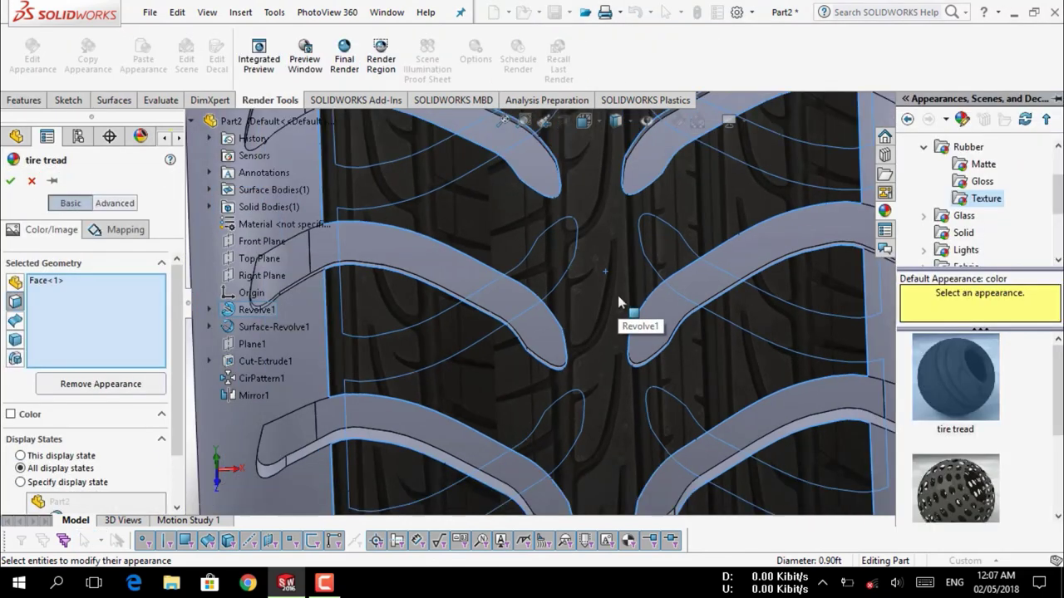
pyautogui.scroll(5, 617, 295)
pyautogui.click(79, 285)
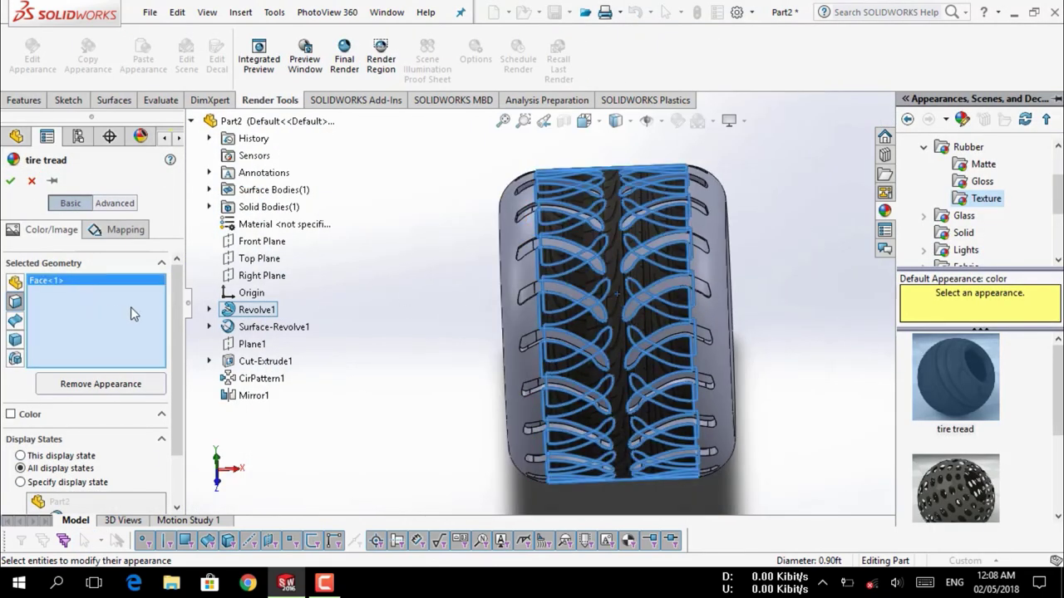
# Add Face<2> and Face<3> to the tire tread appearance and confirm
pyautogui.scroll(-5, 751, 328)
pyautogui.scroll(3, 722, 332)
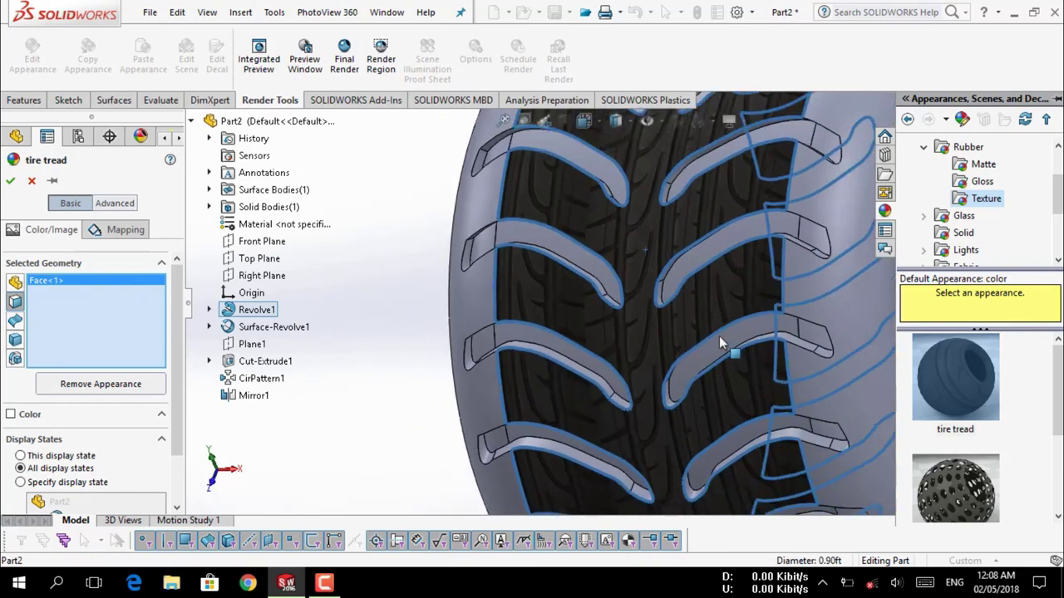
pyautogui.scroll(3, 719, 336)
pyautogui.scroll(-3, 742, 268)
pyautogui.scroll(-2, 740, 251)
pyautogui.click(738, 251)
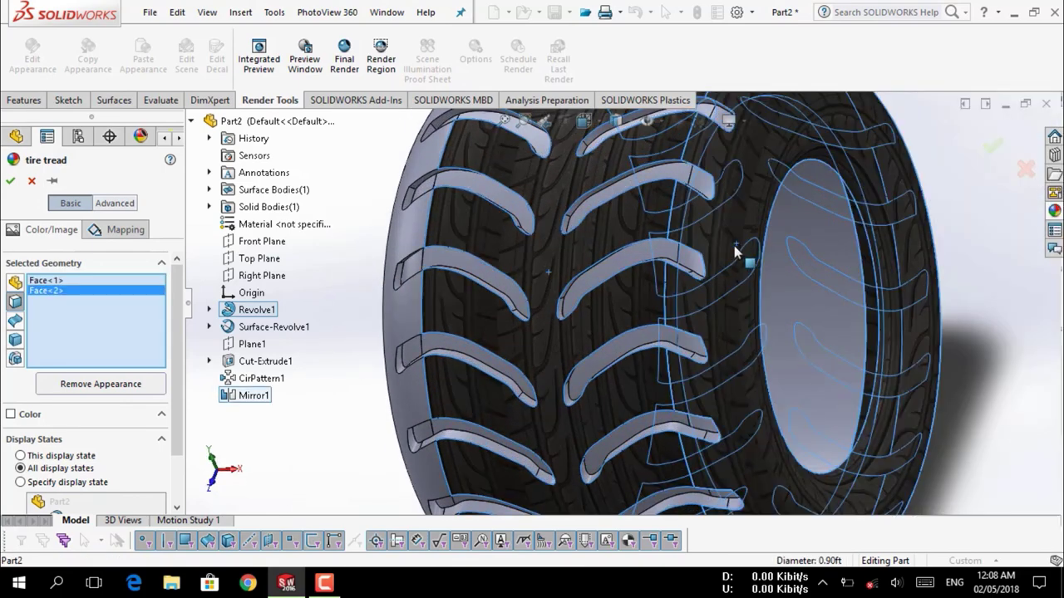
pyautogui.click(424, 337)
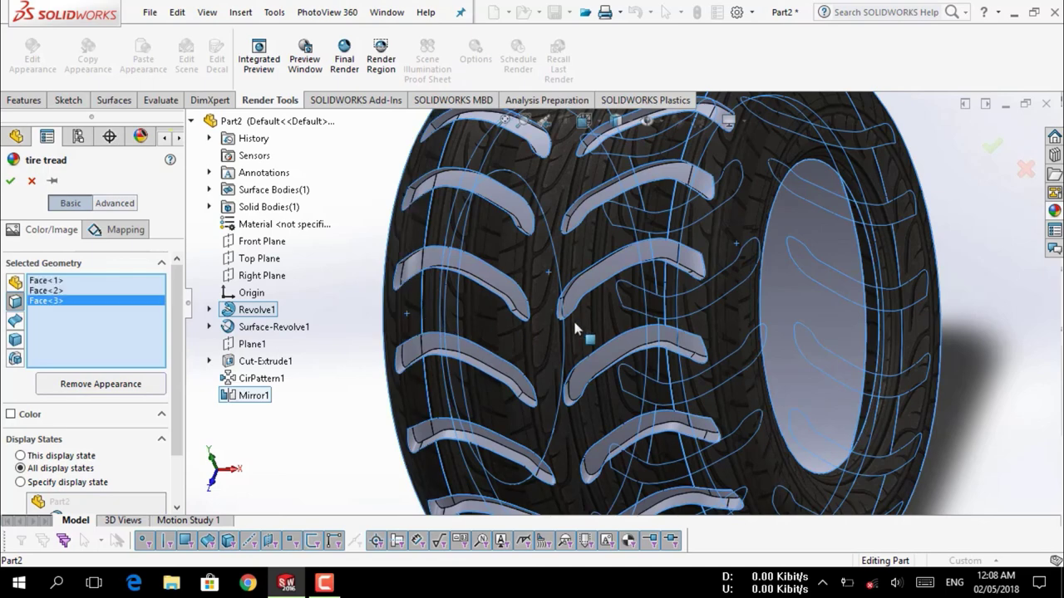
pyautogui.scroll(5, 640, 326)
pyautogui.moveTo(649, 316); pyautogui.dragTo(657, 308, button='middle')
pyautogui.scroll(-2, 656, 308)
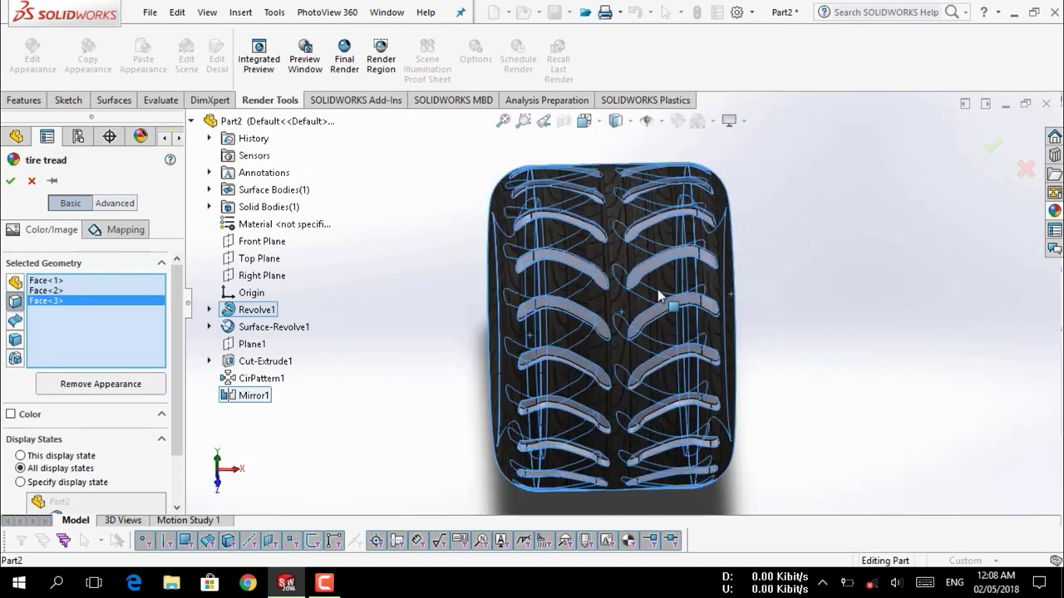
pyautogui.scroll(-5, 656, 302)
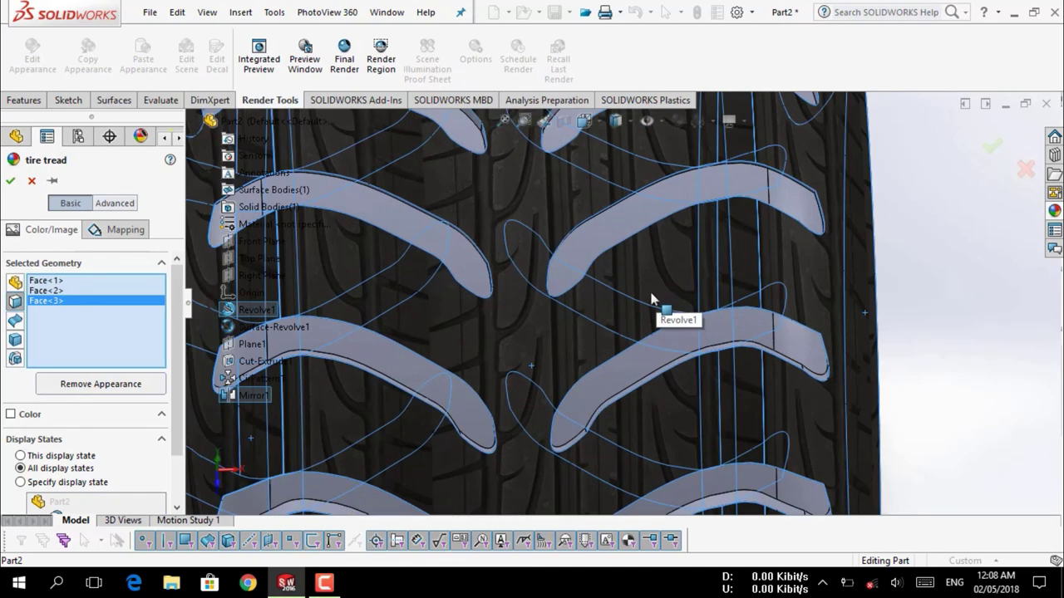
pyautogui.click(10, 180)
pyautogui.scroll(1, 595, 289)
# Apply the Rubber > Matte appearance to the Mirror1 groove feature
pyautogui.scroll(3, 595, 288)
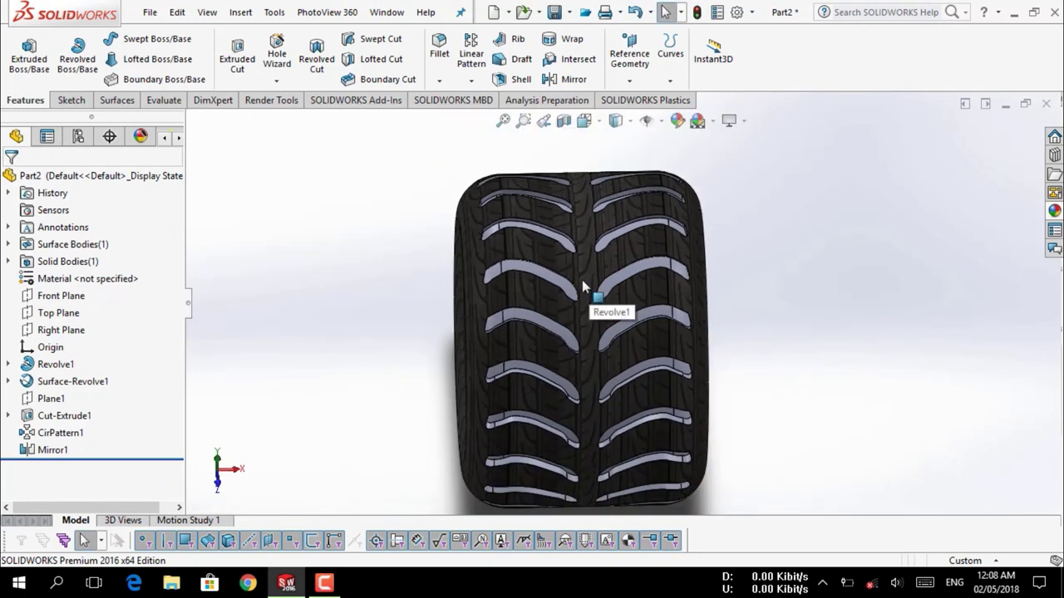
pyautogui.moveTo(584, 290); pyautogui.dragTo(623, 294, button='middle')
pyautogui.scroll(-3, 627, 255)
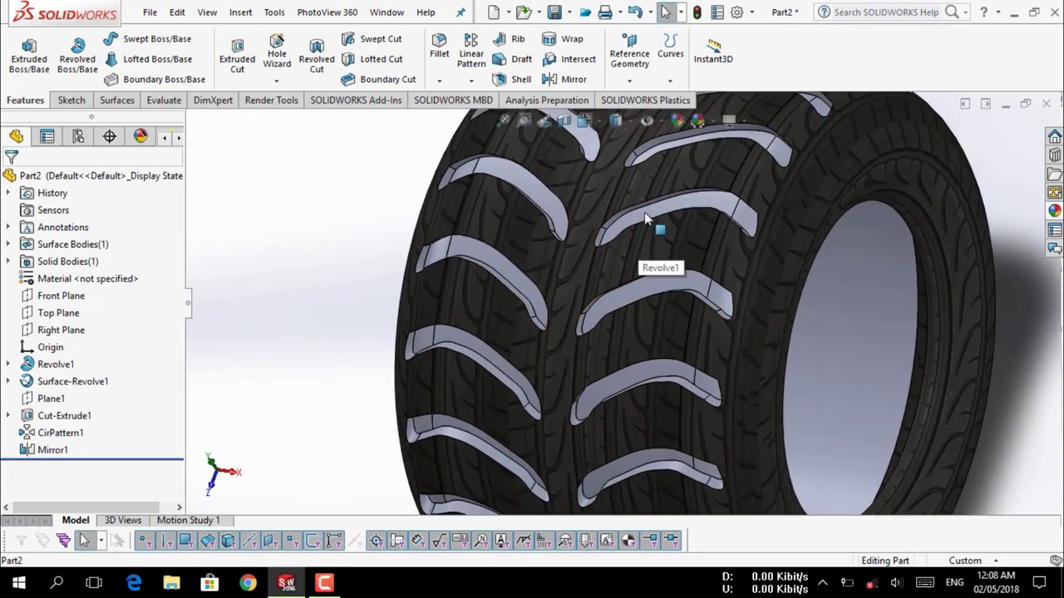
pyautogui.click(644, 214)
pyautogui.scroll(-2, 644, 214)
pyautogui.click(753, 181)
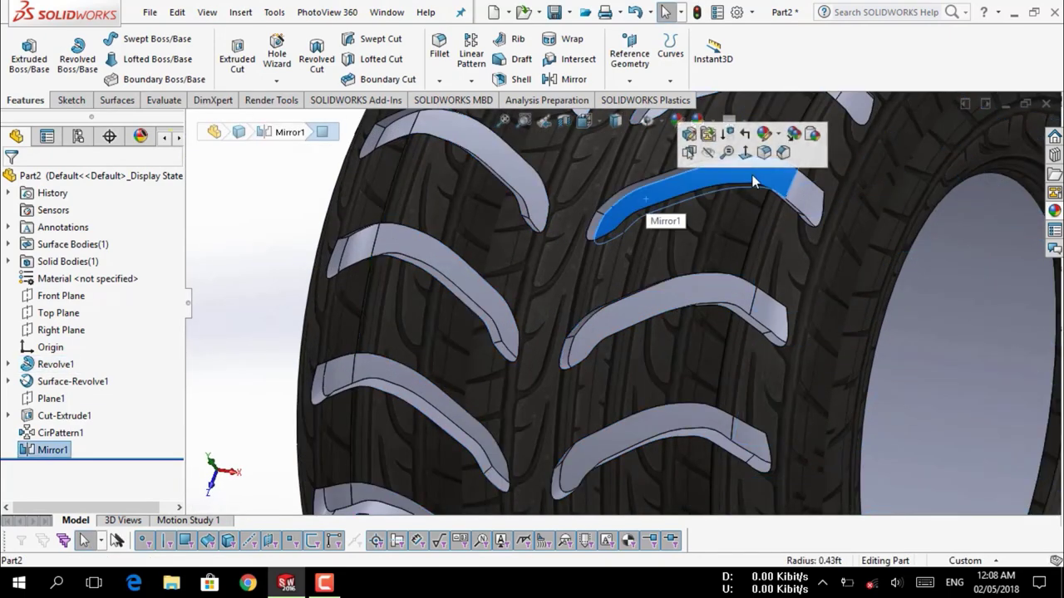
pyautogui.click(779, 139)
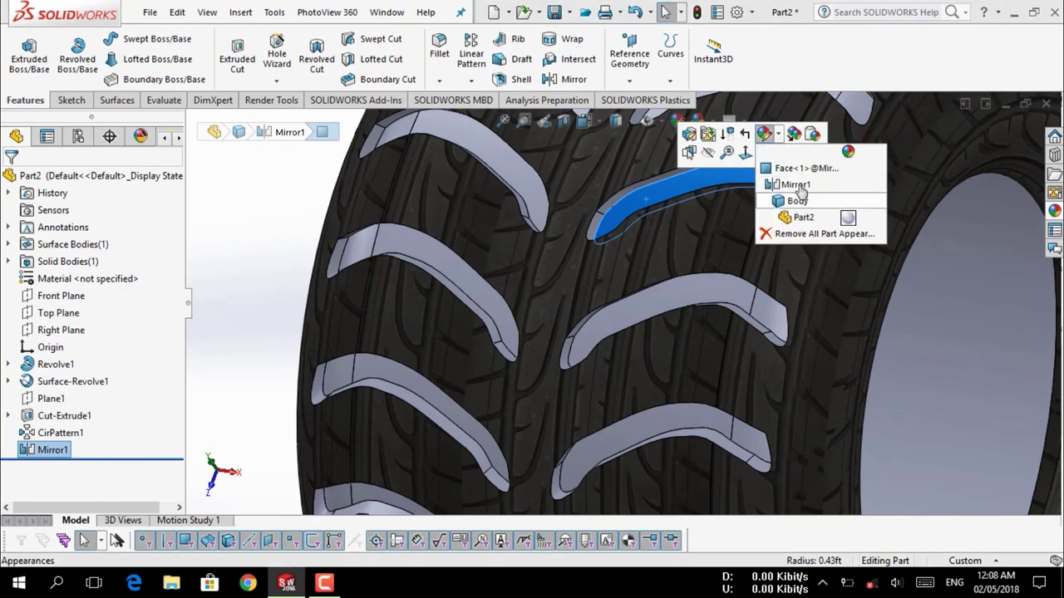
pyautogui.click(798, 185)
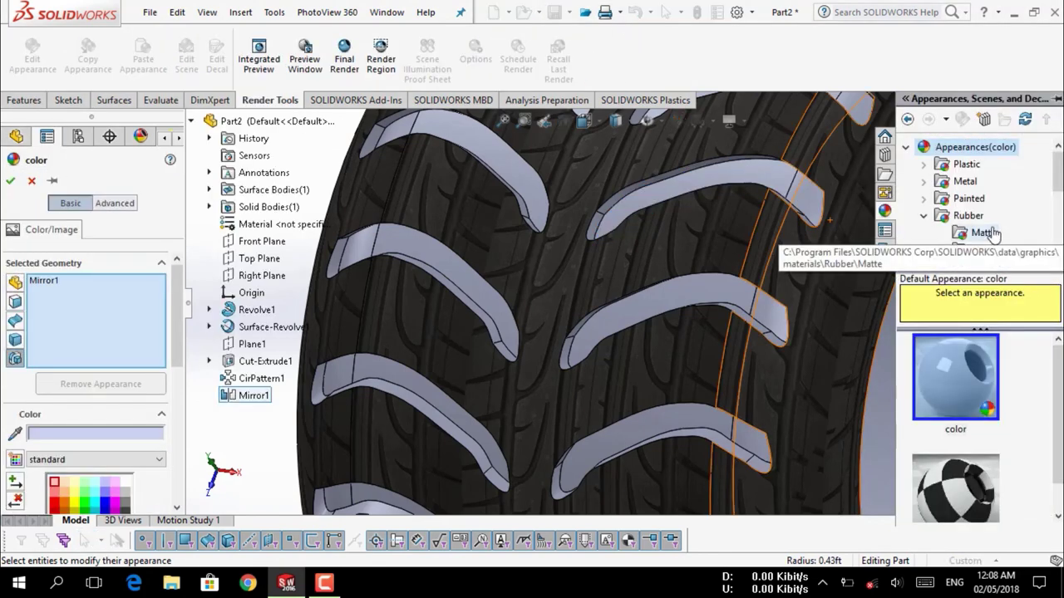
pyautogui.scroll(-2, 1017, 224)
pyautogui.click(991, 170)
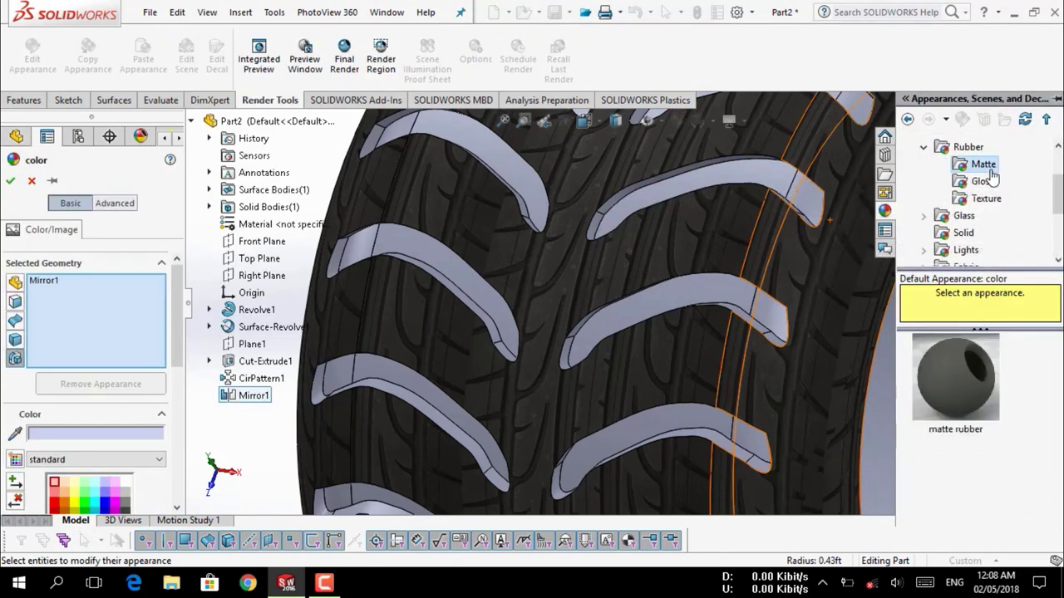
pyautogui.moveTo(954, 378); pyautogui.dragTo(707, 282)
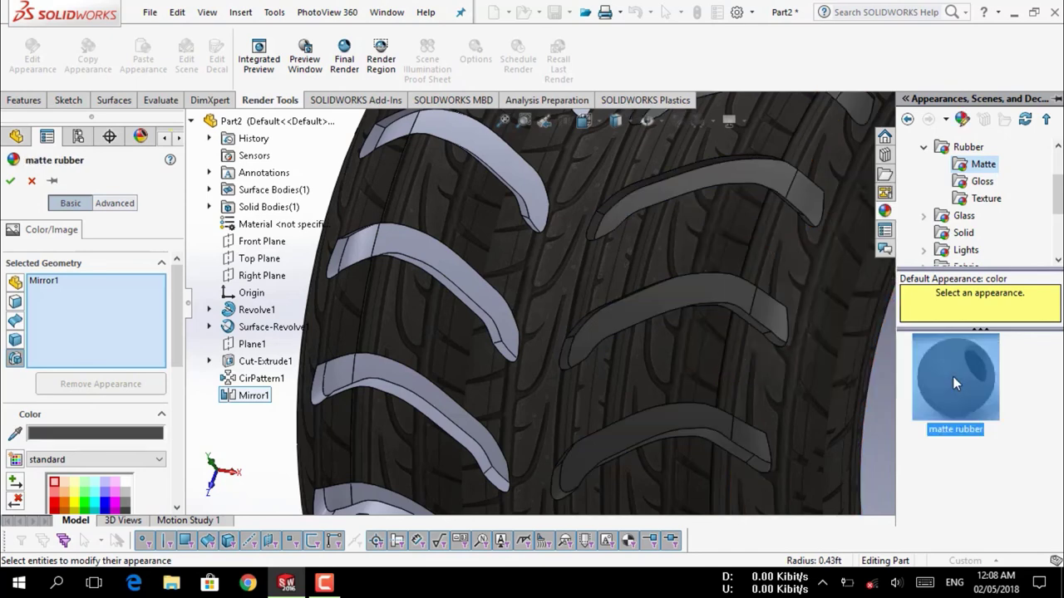
# Add CirPattern1 and Cut-Extrude1 to the matte rubber appearance and confirm
pyautogui.scroll(5, 707, 282)
pyautogui.scroll(-5, 369, 269)
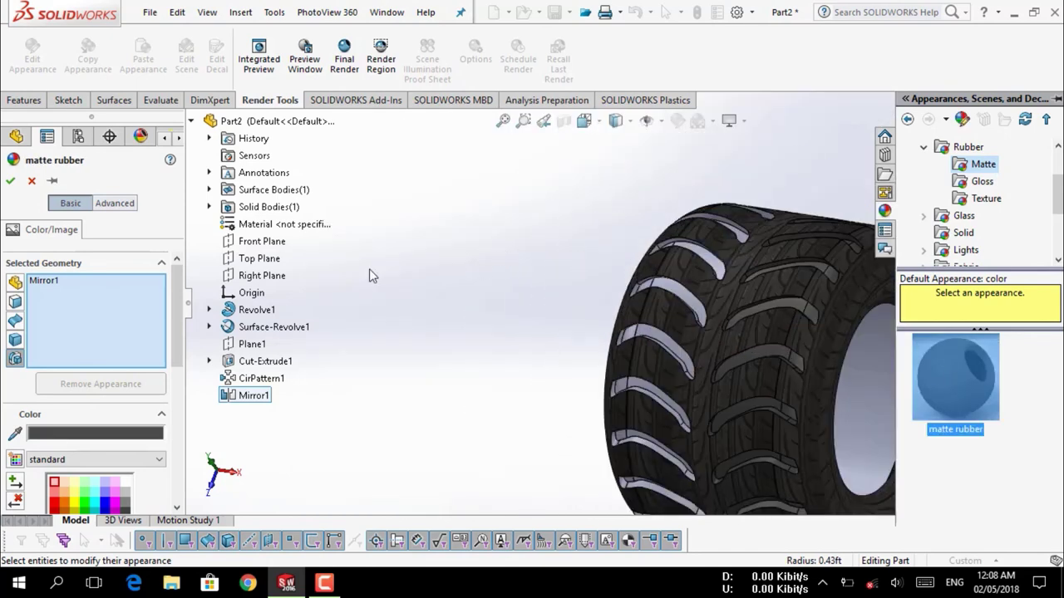
pyautogui.scroll(-5, 651, 317)
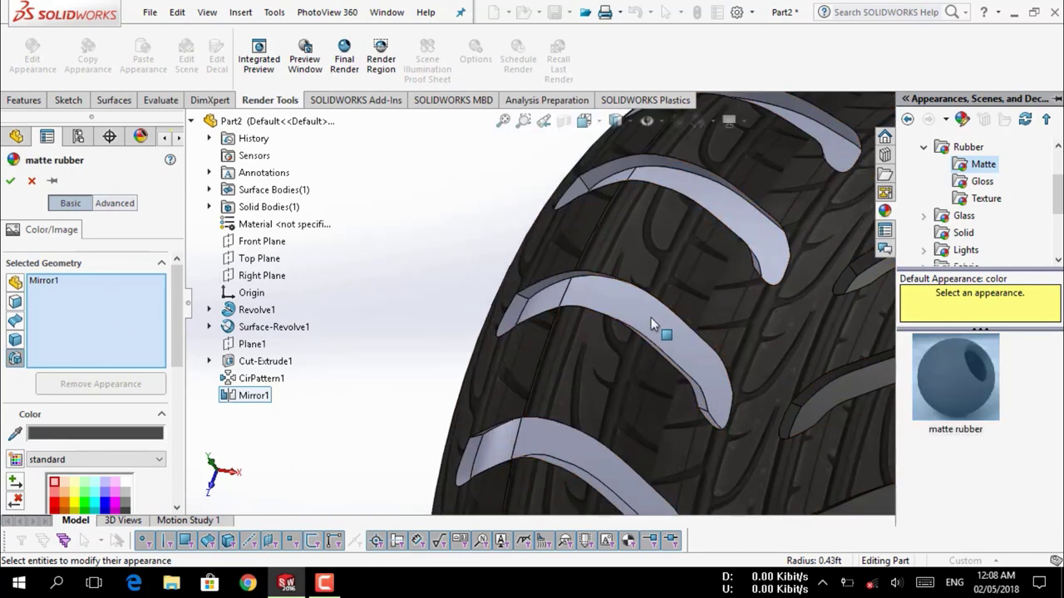
pyautogui.click(686, 313)
pyautogui.scroll(3, 686, 312)
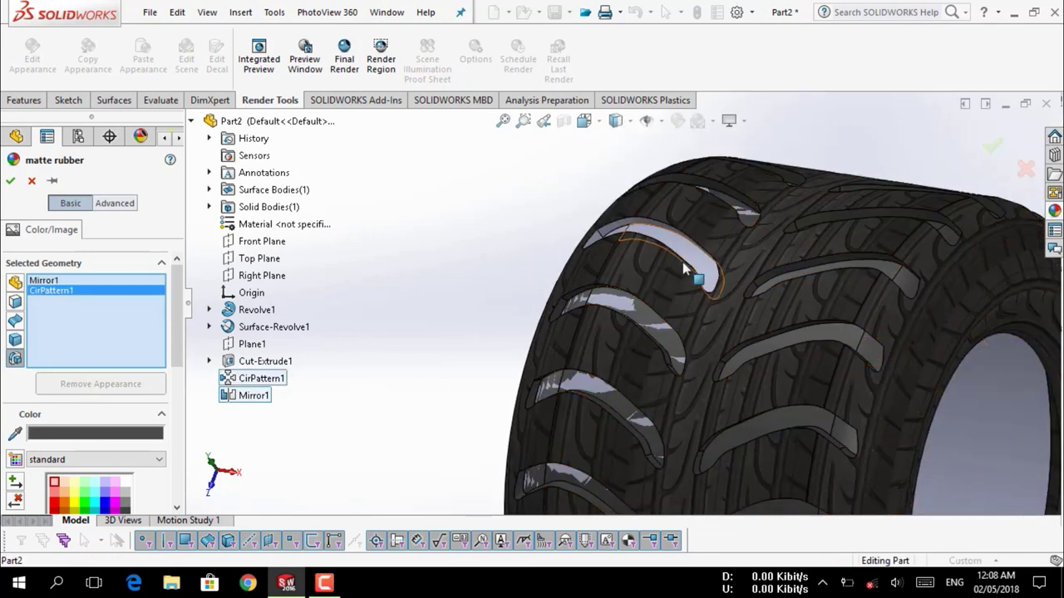
pyautogui.click(715, 258)
pyautogui.scroll(3, 716, 261)
pyautogui.click(746, 258)
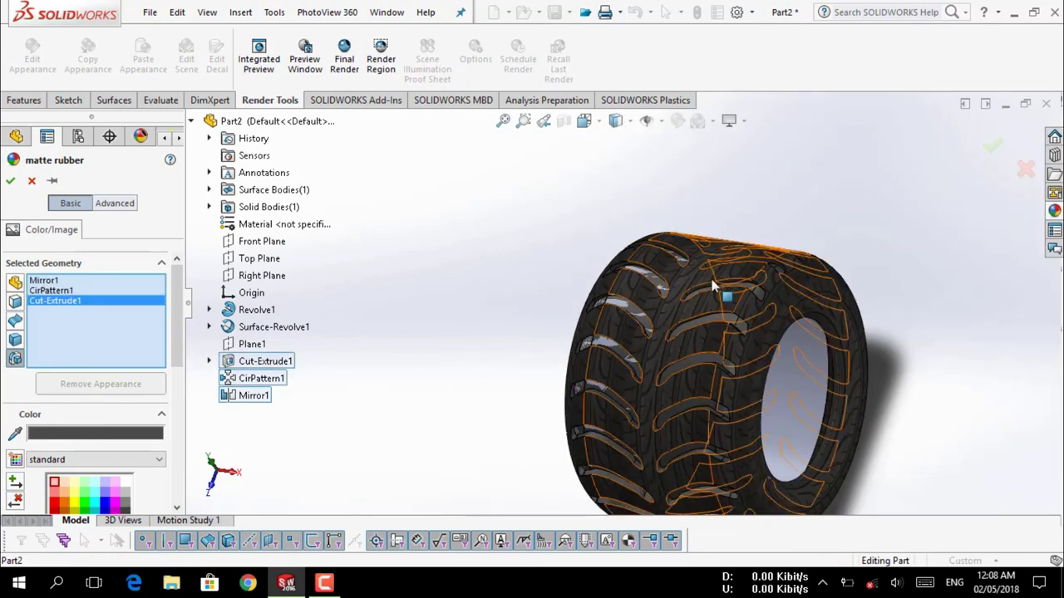
pyautogui.scroll(-2, 719, 285)
pyautogui.click(10, 182)
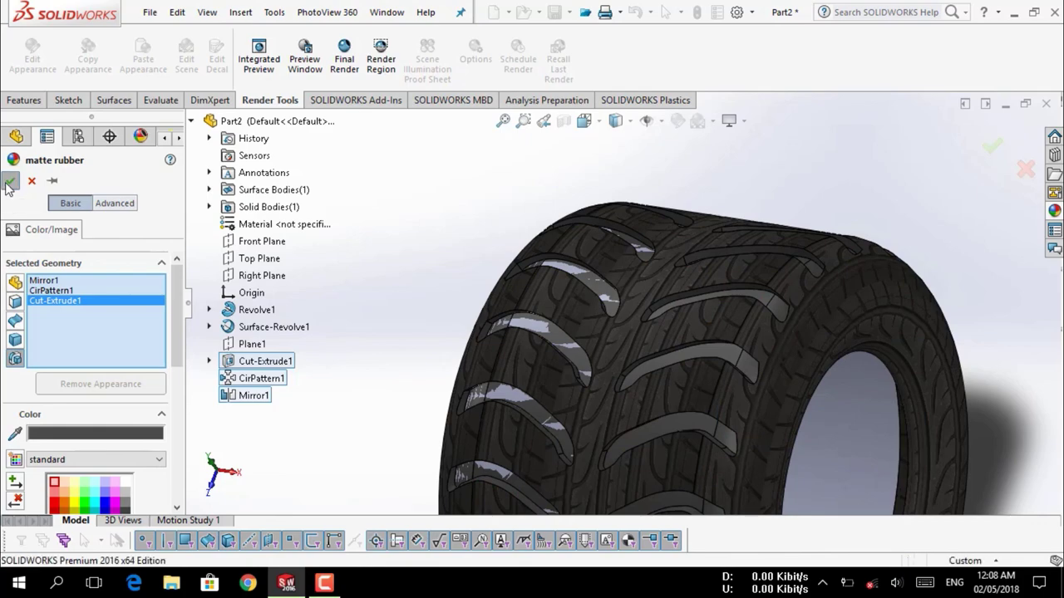
# Orbit and zoom the tire until its inner bore faces left and is visible
pyautogui.scroll(3, 615, 241)
pyautogui.moveTo(618, 238); pyautogui.dragTo(698, 289, button='middle')
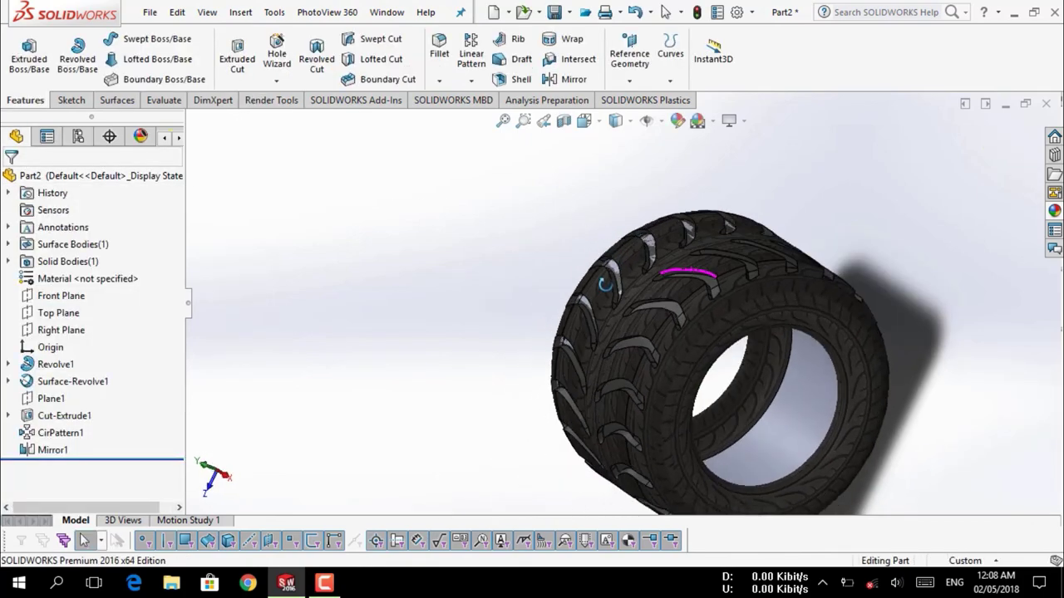
pyautogui.scroll(-3, 841, 276)
pyautogui.moveTo(841, 275); pyautogui.dragTo(890, 280, button='middle')
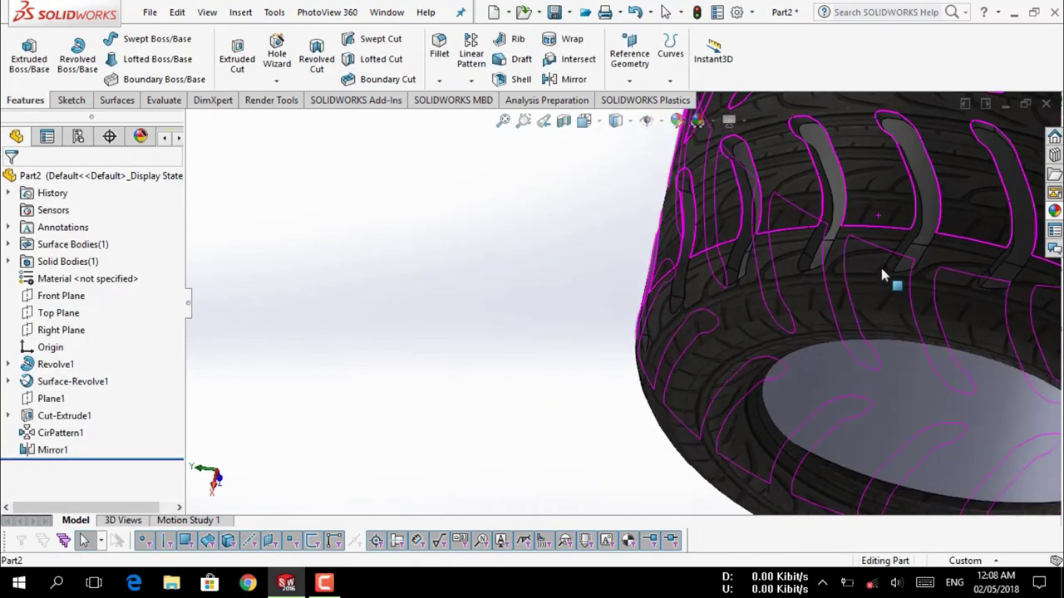
pyautogui.scroll(3, 907, 213)
pyautogui.moveTo(906, 213); pyautogui.dragTo(883, 245, button='middle')
pyautogui.scroll(-2, 883, 246)
pyautogui.scroll(3, 882, 241)
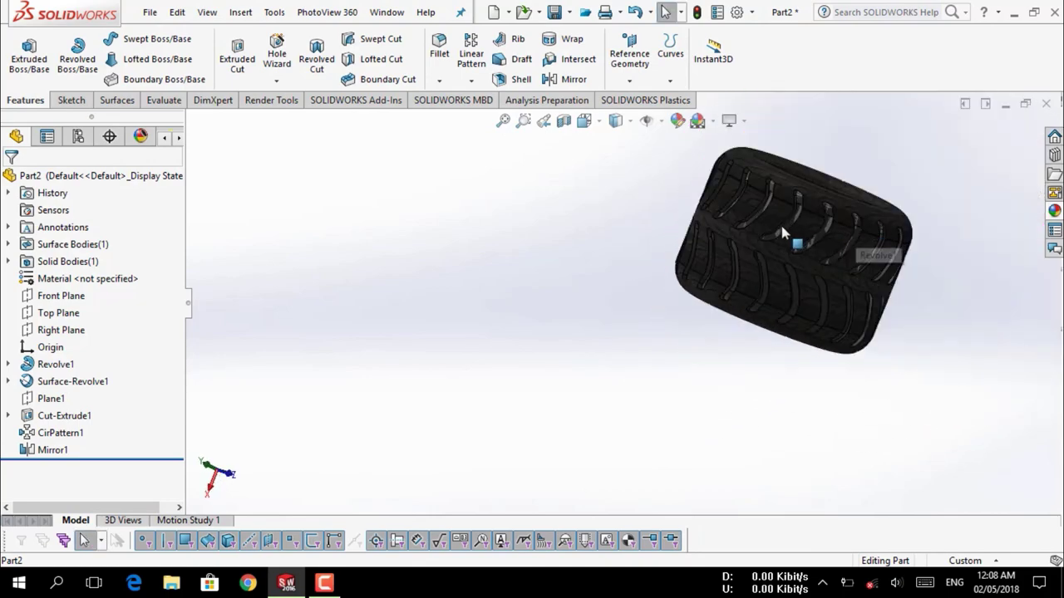
pyautogui.moveTo(796, 230)
pyautogui.mouseDown(button='middle')
pyautogui.moveTo(915, 166)
pyautogui.moveTo(811, 270)
pyautogui.moveTo(843, 157)
pyautogui.moveTo(665, 255)
pyautogui.mouseUp(button='middle')
pyautogui.scroll(-3, 811, 270)
pyautogui.moveTo(487, 240); pyautogui.dragTo(585, 361, button='middle')
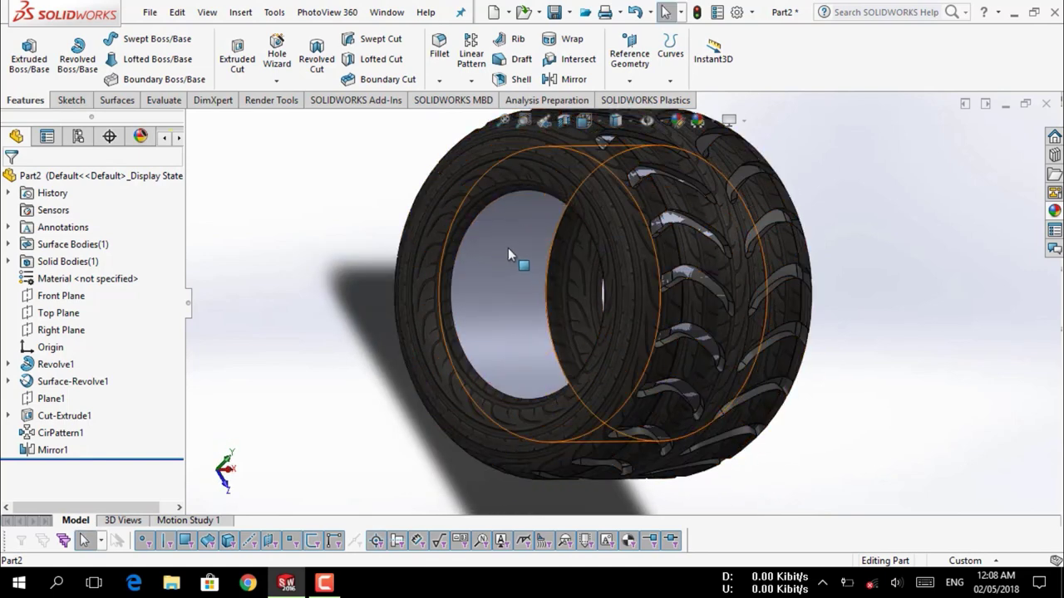
# Apply the Rubber > Matte appearance to the bore face only (Face<1>)
pyautogui.click(508, 248)
pyautogui.click(658, 184)
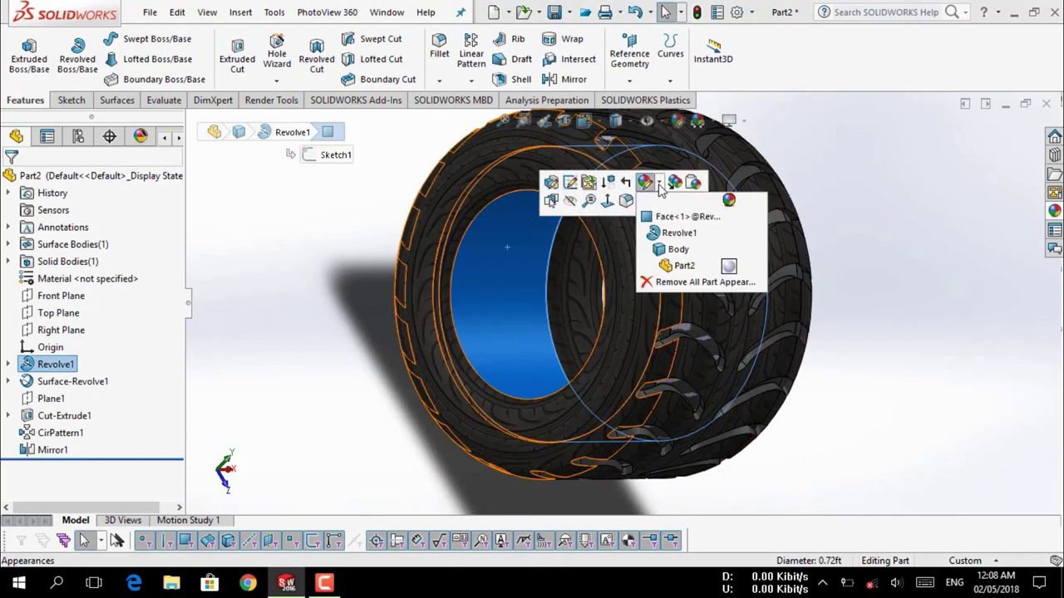
pyautogui.click(659, 184)
pyautogui.click(658, 184)
pyautogui.click(662, 218)
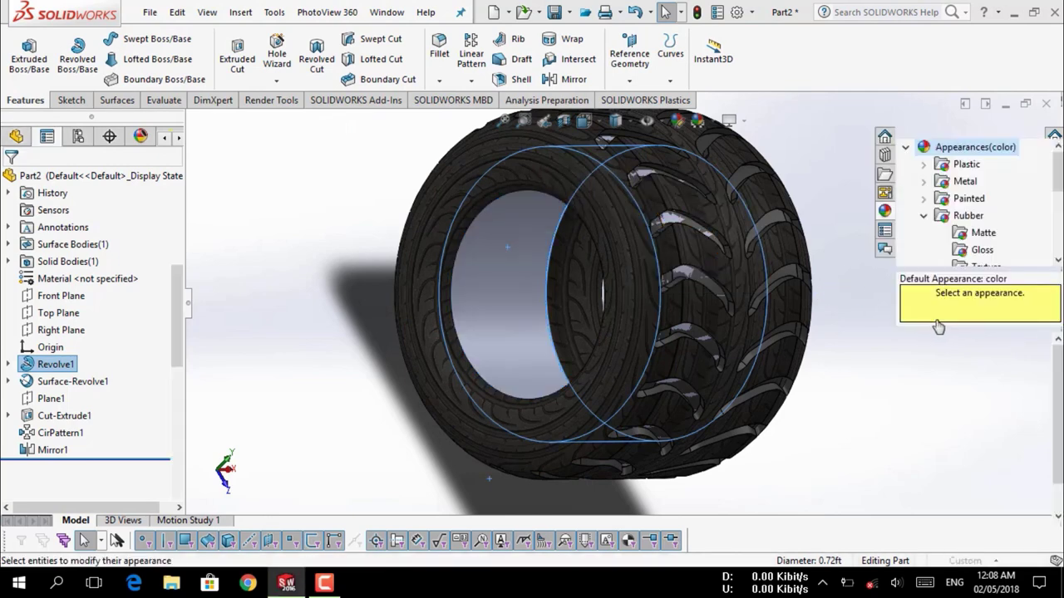
pyautogui.click(981, 234)
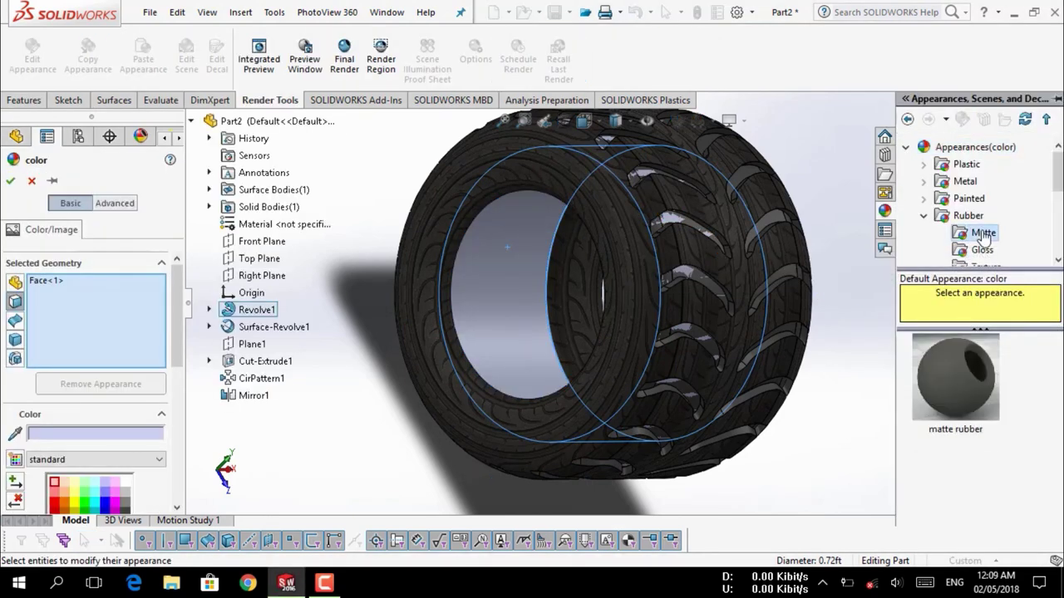
pyautogui.click(960, 393)
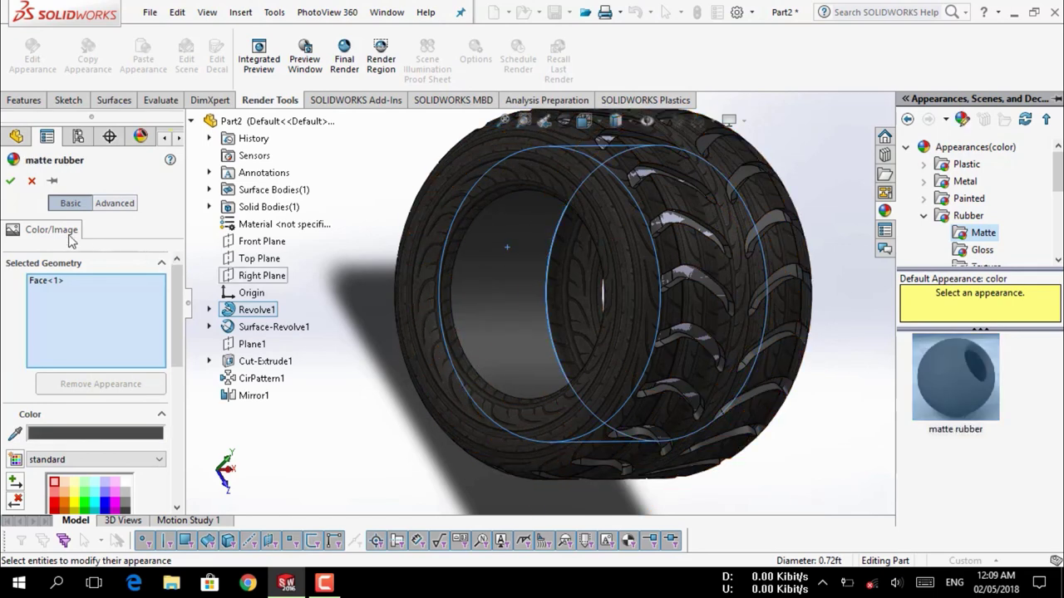
pyautogui.click(11, 180)
pyautogui.moveTo(575, 205); pyautogui.dragTo(771, 233, button='middle')
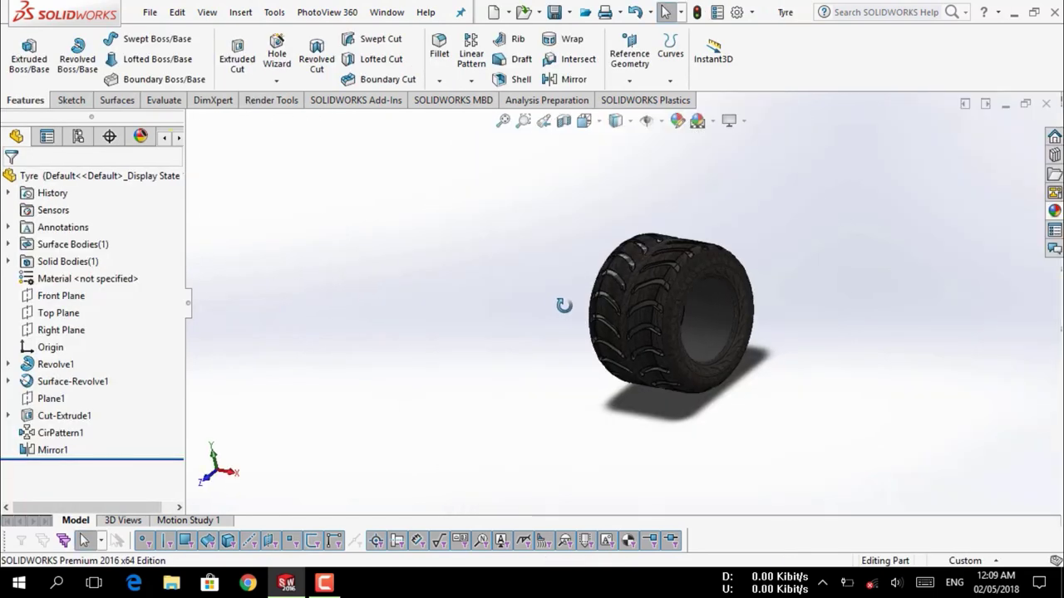
# Orbit and zoom around the finished Tyre model to review it
pyautogui.moveTo(563, 305)
pyautogui.mouseDown(button='middle')
pyautogui.moveTo(640, 356)
pyautogui.moveTo(641, 389)
pyautogui.moveTo(861, 423)
pyautogui.moveTo(782, 346)
pyautogui.moveTo(722, 314)
pyautogui.moveTo(765, 261)
pyautogui.moveTo(712, 276)
pyautogui.mouseUp(button='middle')
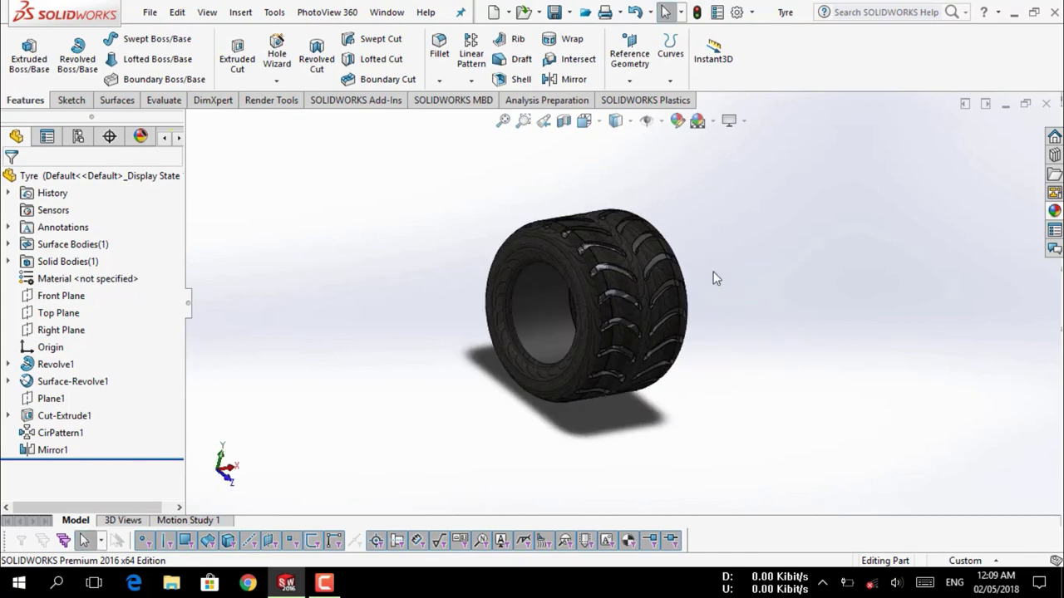
pyautogui.scroll(-5, 686, 272)
pyautogui.scroll(5, 683, 278)
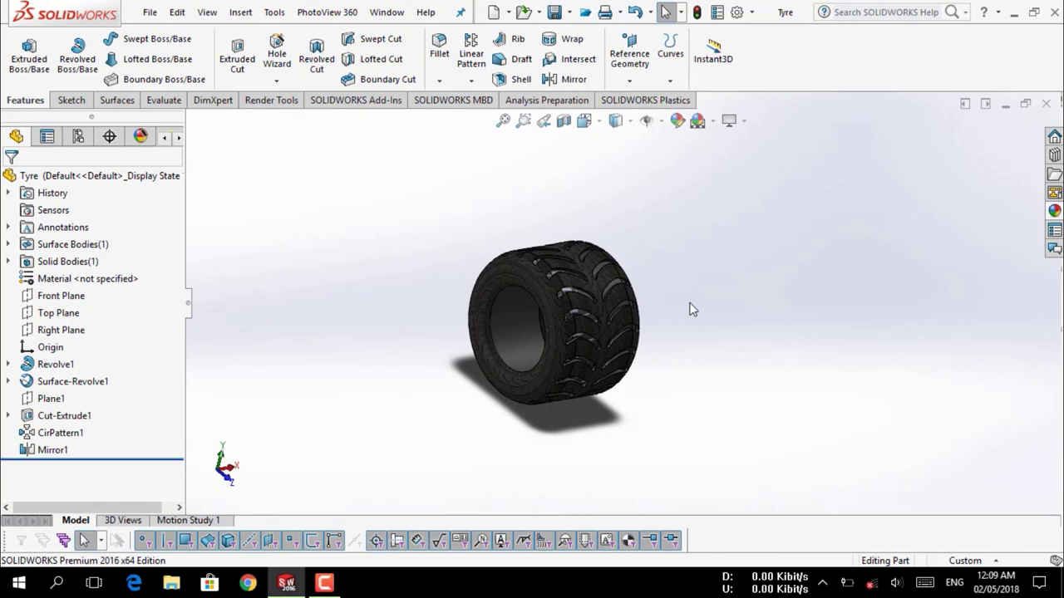